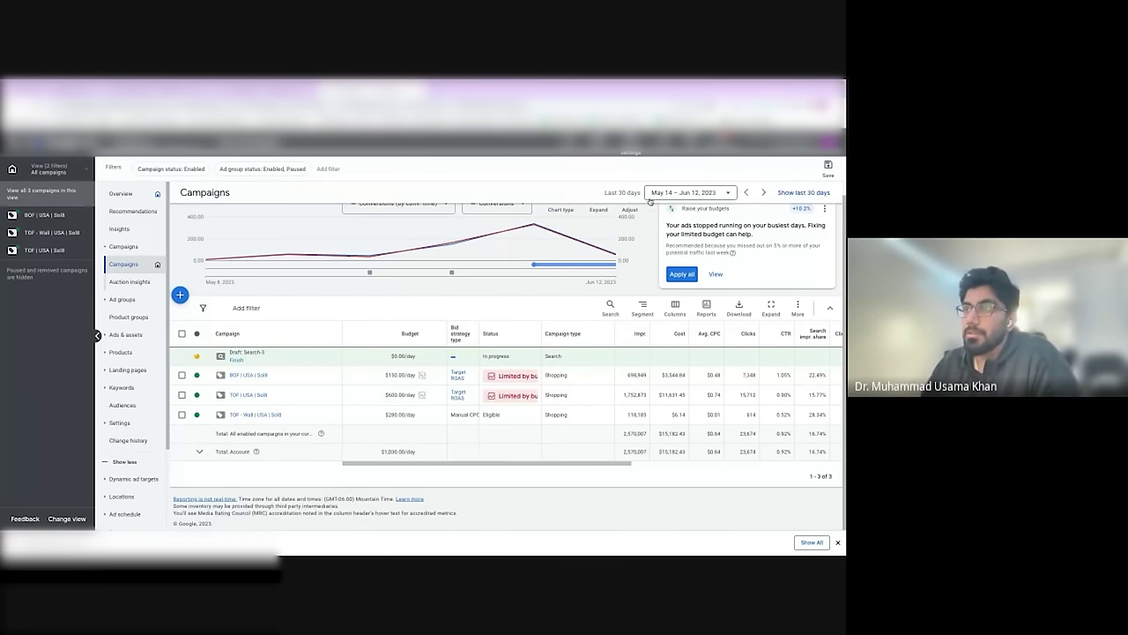
Step: Select the TOF | USA campaign in the campaigns table and review its cost, conversion and ROAS figures
{"action": "scroll", "coordinate": [498, 306], "scroll_direction": "up", "scroll_amount": 1}
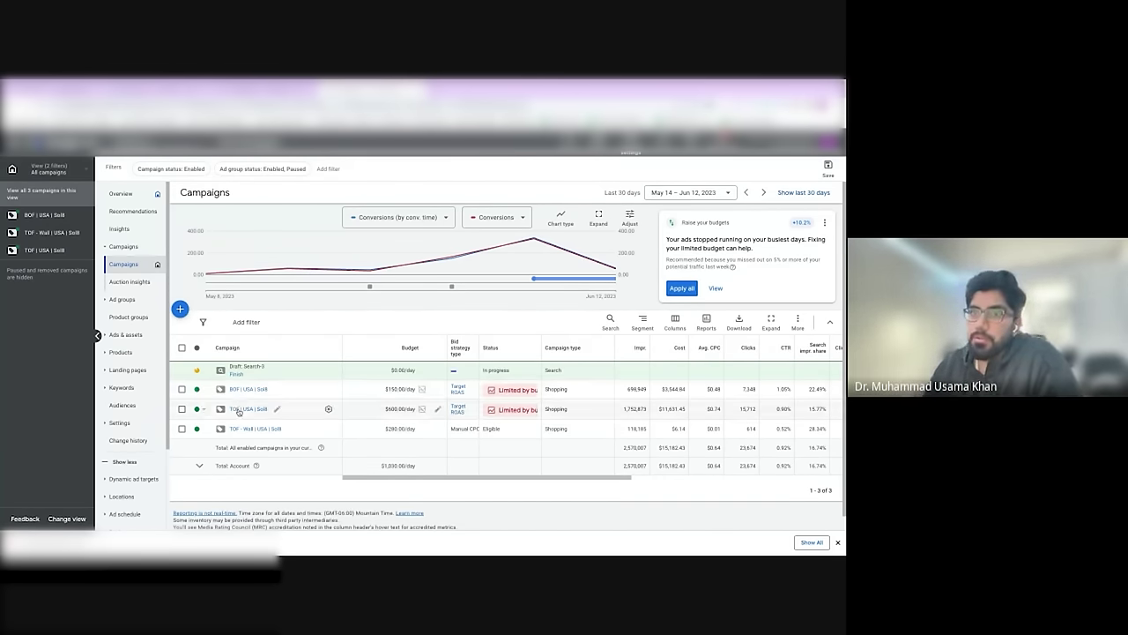
{"action": "scroll", "coordinate": [238, 411], "scroll_direction": "down", "scroll_amount": 1}
{"action": "left_click", "coordinate": [182, 394]}
{"action": "scroll", "coordinate": [405, 405], "scroll_direction": "right", "scroll_amount": 5}
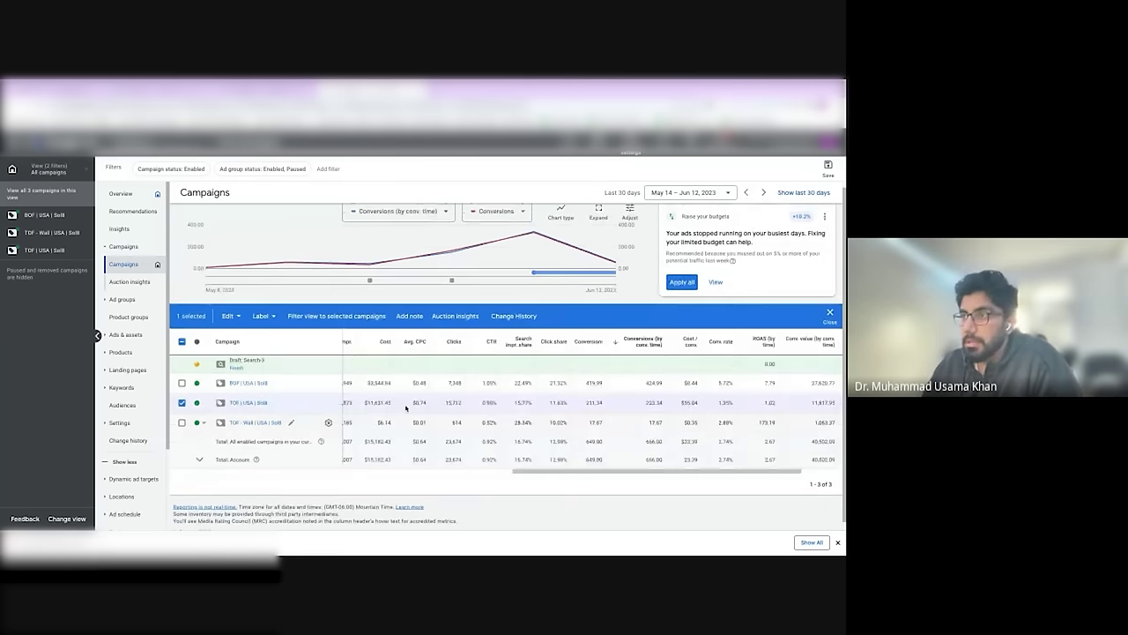
{"action": "scroll", "coordinate": [404, 405], "scroll_direction": "right", "scroll_amount": 2}
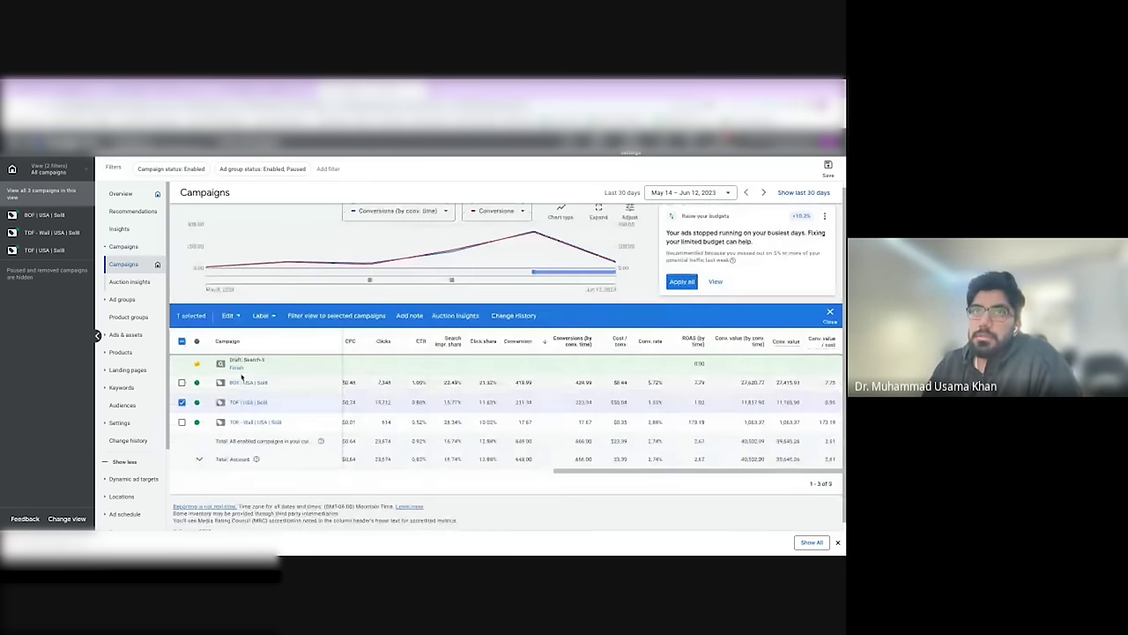
Step: Open the TOF | USA campaign's ad groups and check the overall conversion rate in the totals row
{"action": "left_click", "coordinate": [44, 249]}
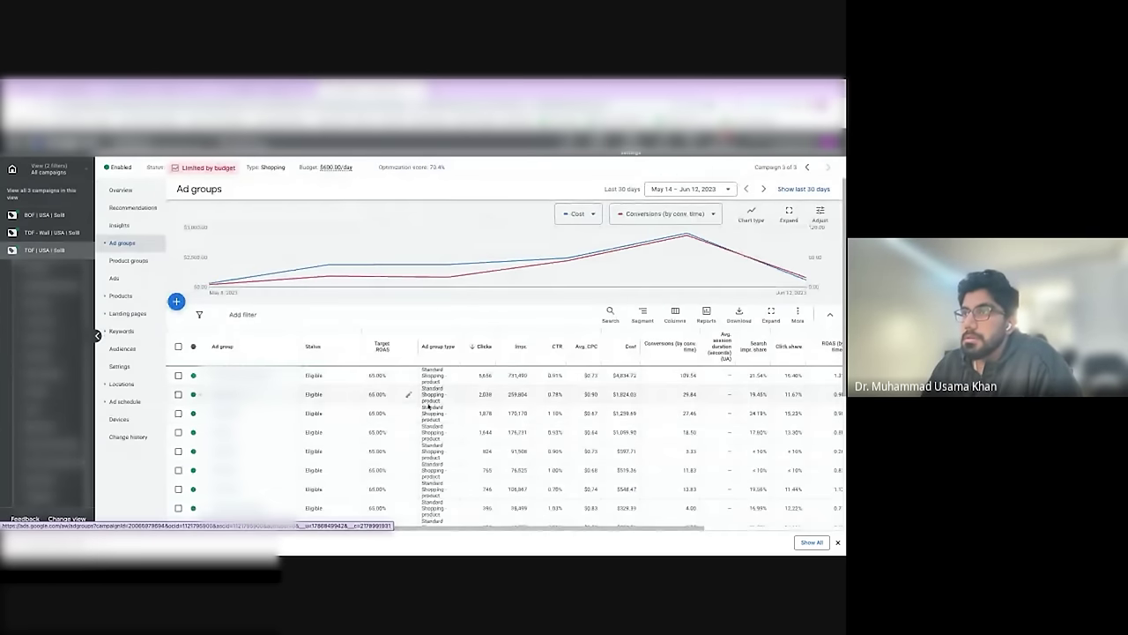
{"action": "scroll", "coordinate": [430, 405], "scroll_direction": "down", "scroll_amount": 3}
{"action": "scroll", "coordinate": [430, 406], "scroll_direction": "up", "scroll_amount": 2}
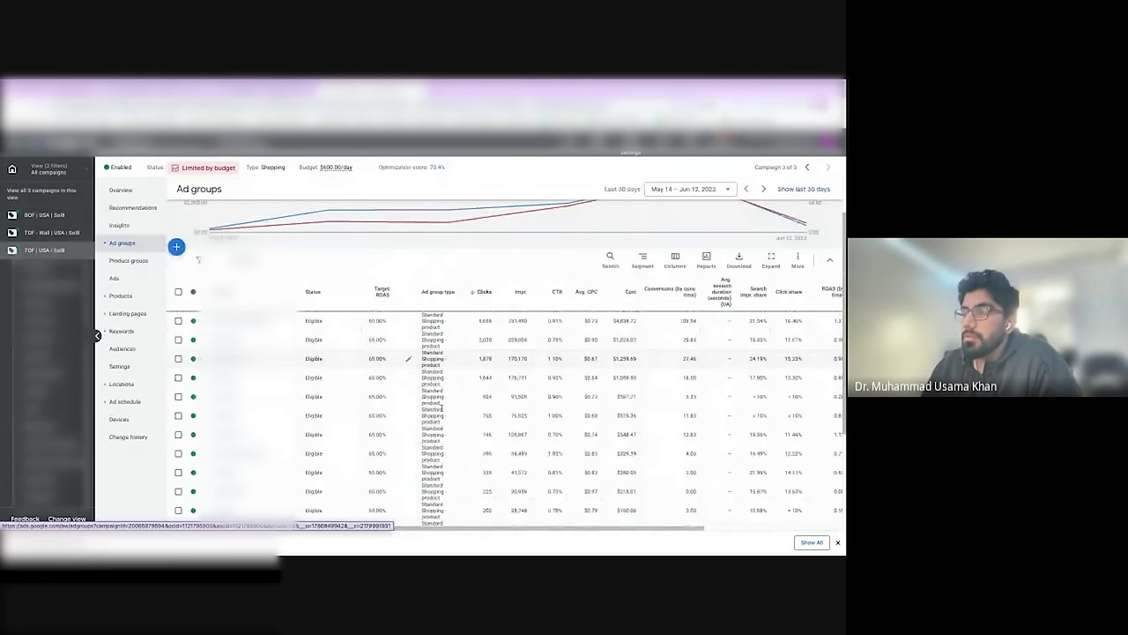
{"action": "scroll", "coordinate": [441, 406], "scroll_direction": "right", "scroll_amount": 4}
{"action": "scroll", "coordinate": [464, 427], "scroll_direction": "down", "scroll_amount": 3}
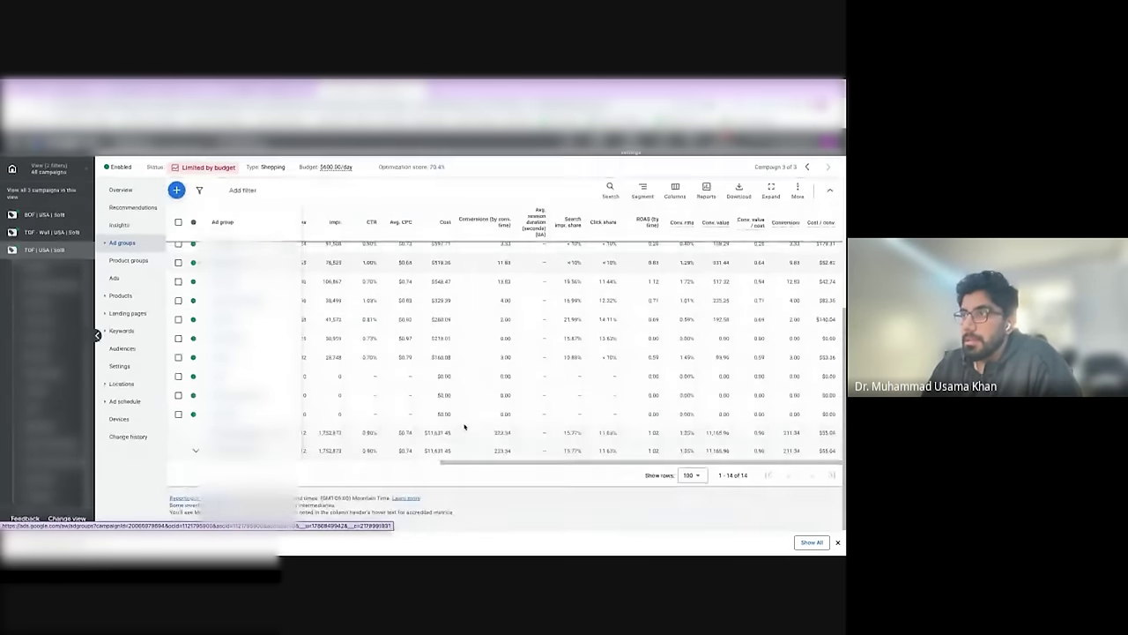
{"action": "double_click", "coordinate": [687, 433]}
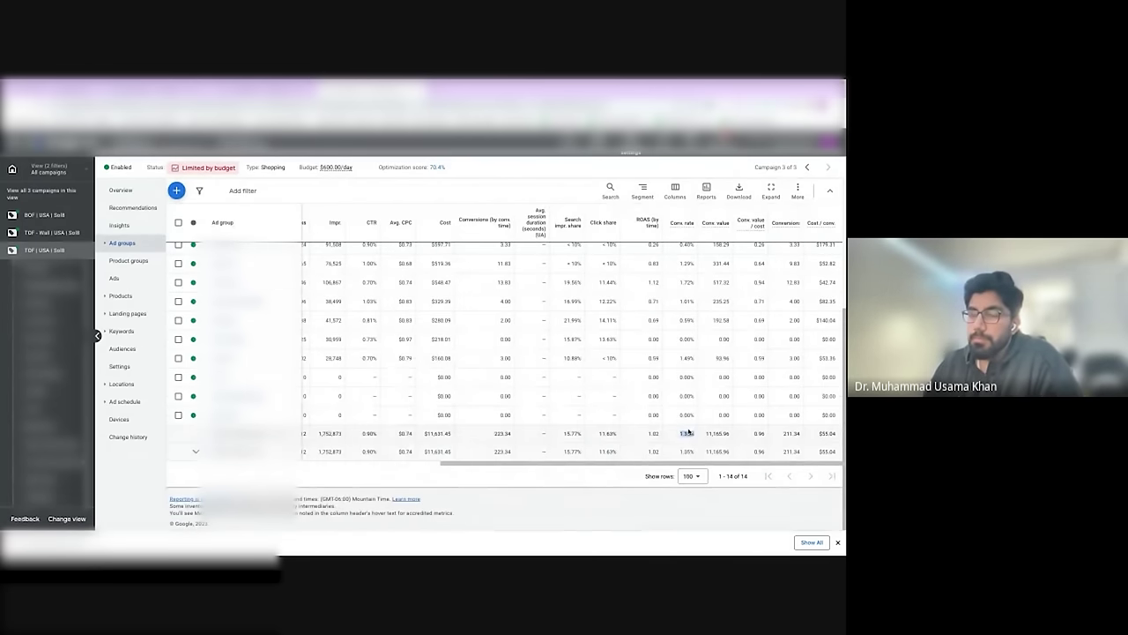
Step: Compare the conversion rates of the individual ad groups, including the fourth ad group in the table
{"action": "scroll", "coordinate": [687, 433], "scroll_direction": "up", "scroll_amount": 5}
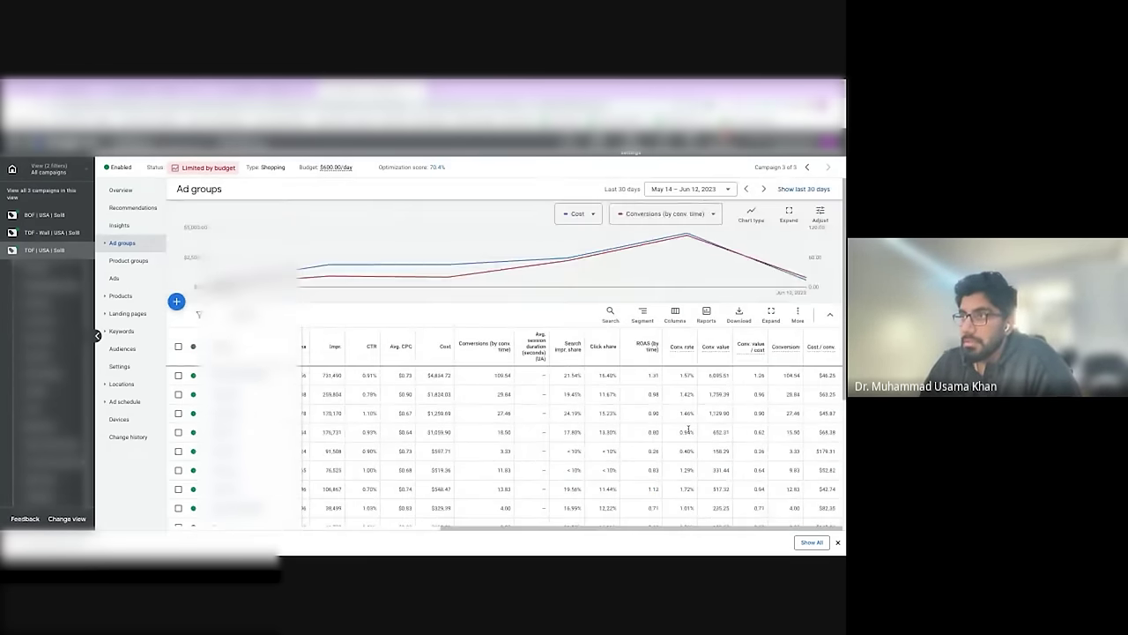
{"action": "scroll", "coordinate": [682, 312], "scroll_direction": "down", "scroll_amount": 2}
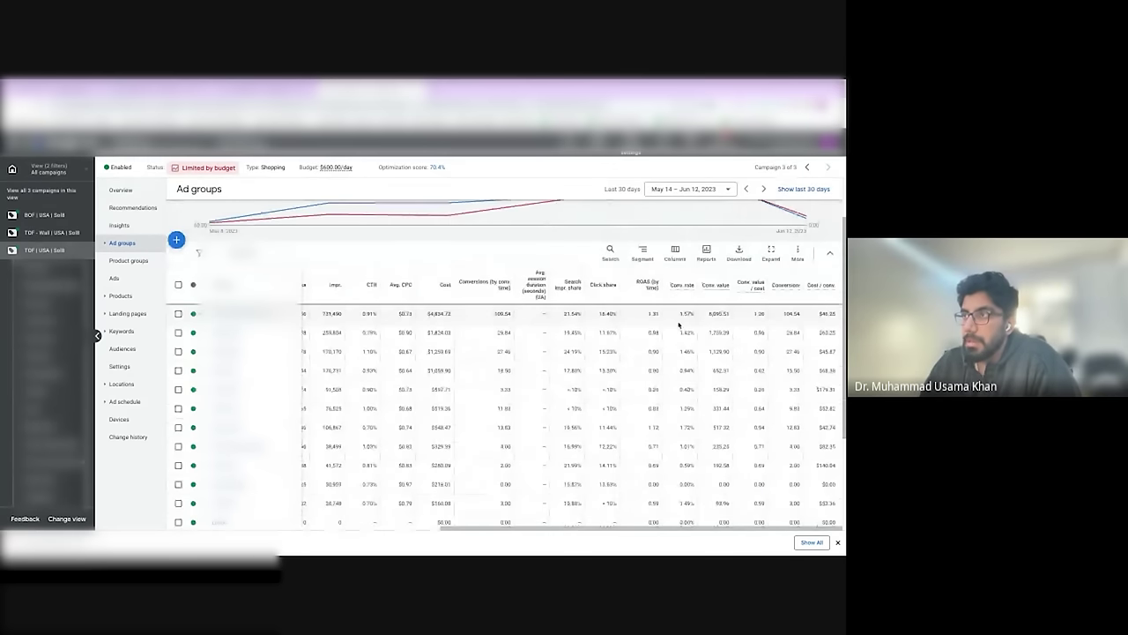
{"action": "double_click", "coordinate": [686, 370]}
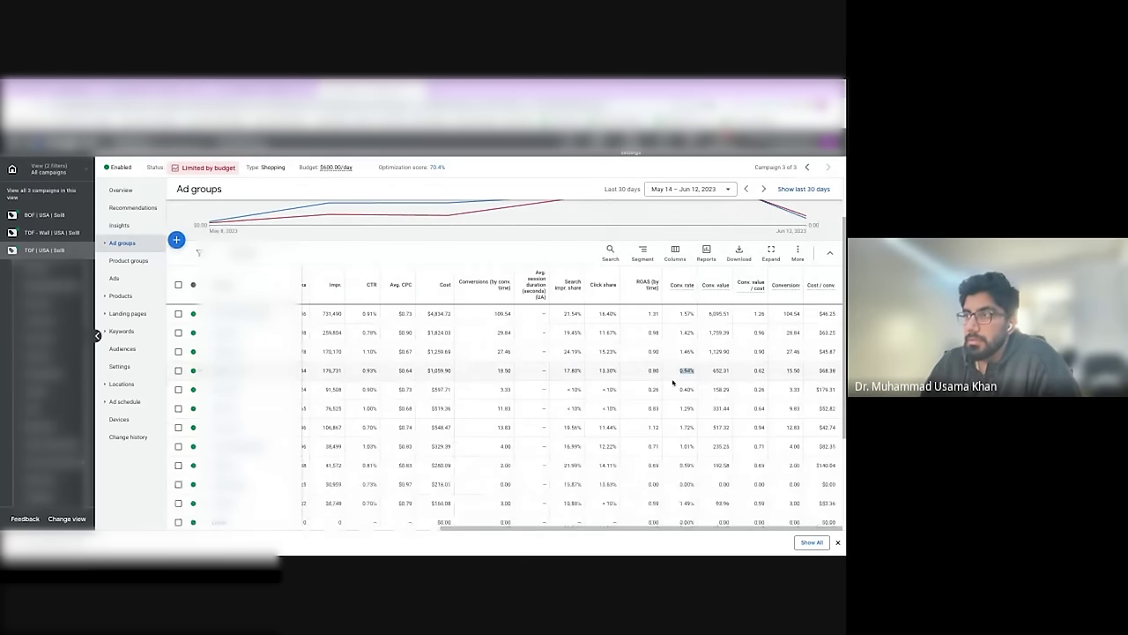
{"action": "scroll", "coordinate": [673, 382], "scroll_direction": "down", "scroll_amount": 1}
{"action": "scroll", "coordinate": [673, 381], "scroll_direction": "up", "scroll_amount": 1}
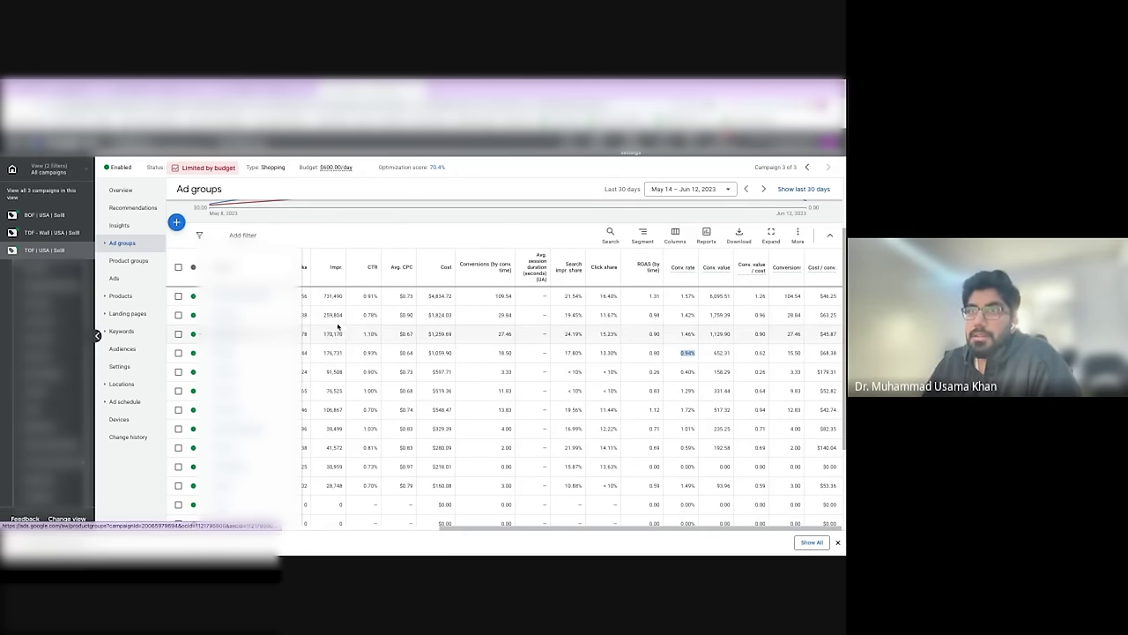
Step: Examine the ad groups' target ROAS, clicks, cost, conversions and impression share across the table
{"action": "scroll", "coordinate": [334, 327], "scroll_direction": "left", "scroll_amount": 5}
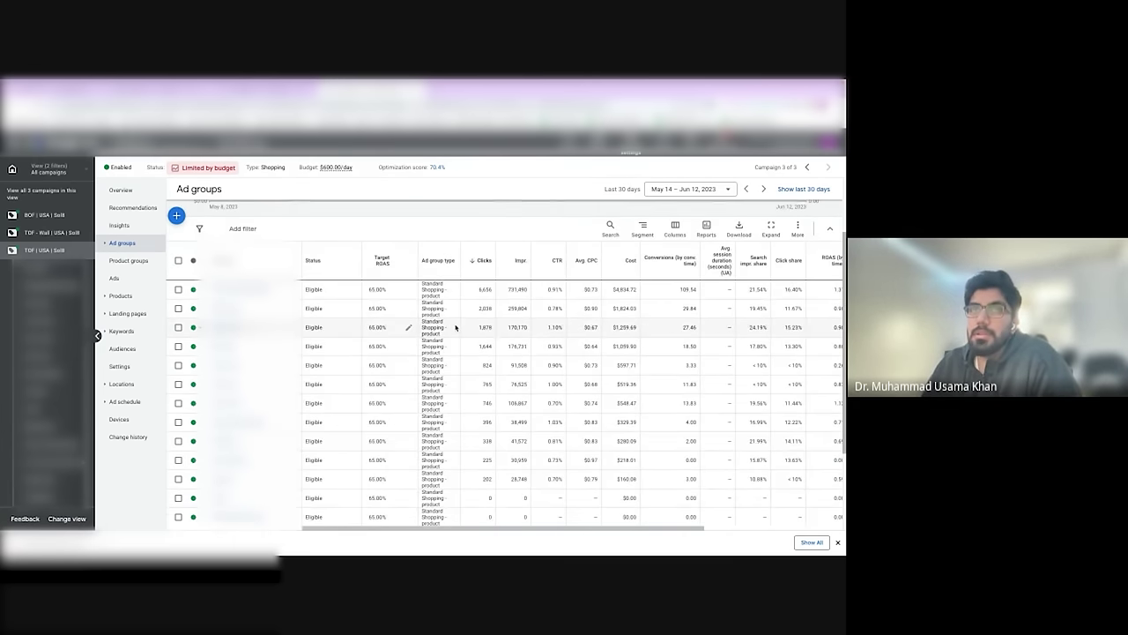
{"action": "scroll", "coordinate": [456, 327], "scroll_direction": "down", "scroll_amount": 1}
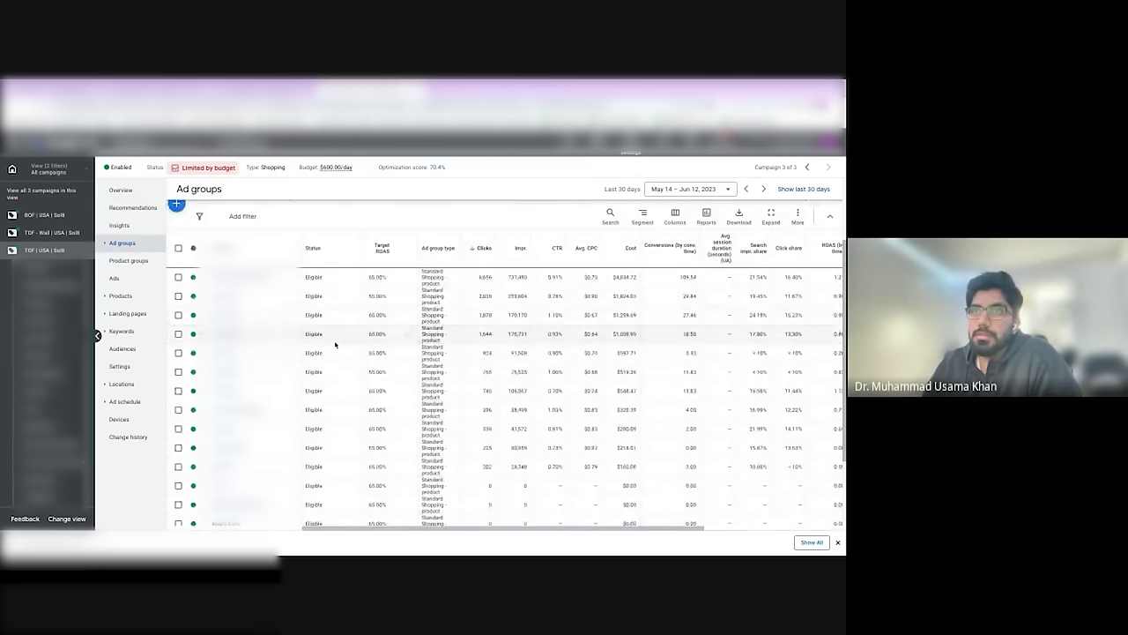
{"action": "scroll", "coordinate": [332, 360], "scroll_direction": "down", "scroll_amount": 1}
{"action": "scroll", "coordinate": [332, 362], "scroll_direction": "up", "scroll_amount": 1}
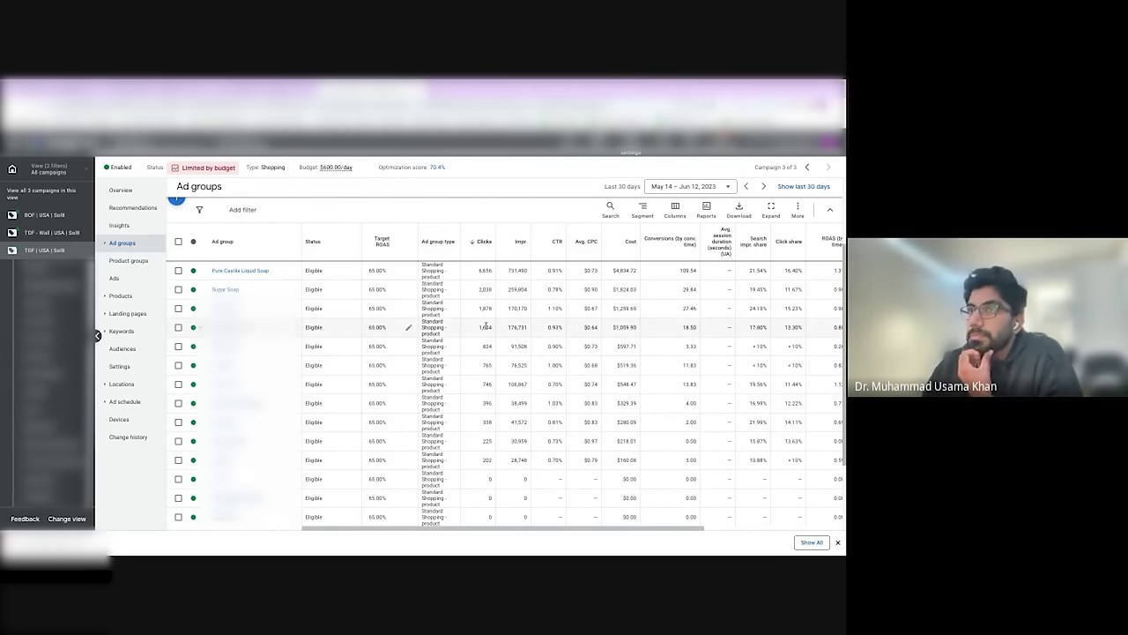
{"action": "scroll", "coordinate": [485, 328], "scroll_direction": "right", "scroll_amount": 1}
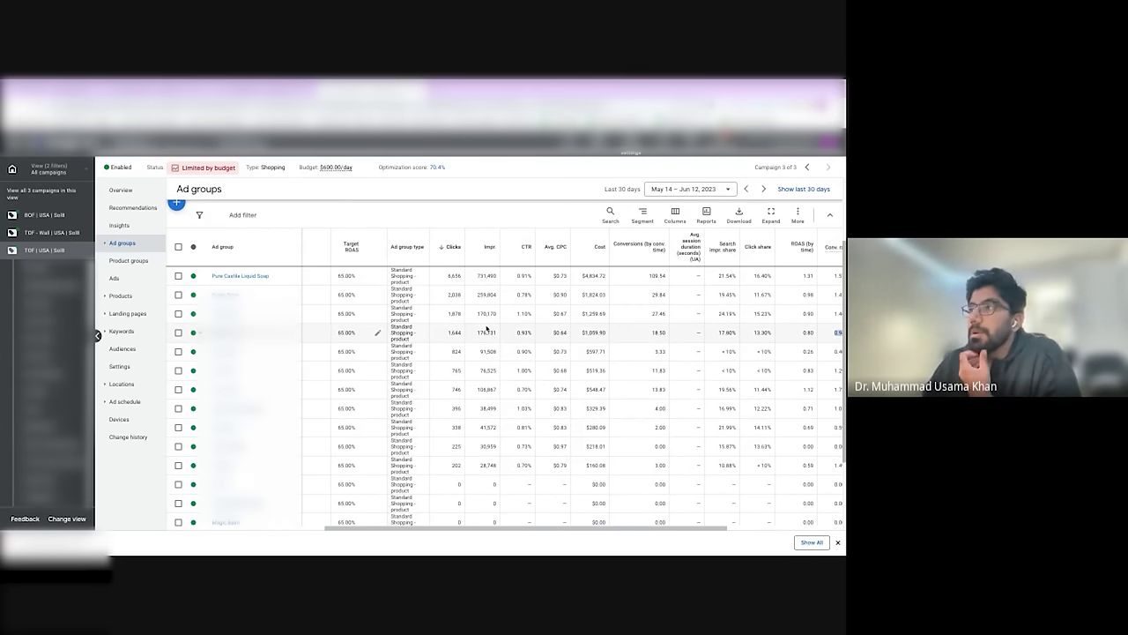
{"action": "scroll", "coordinate": [486, 328], "scroll_direction": "right", "scroll_amount": 2}
{"action": "scroll", "coordinate": [486, 328], "scroll_direction": "right", "scroll_amount": 3}
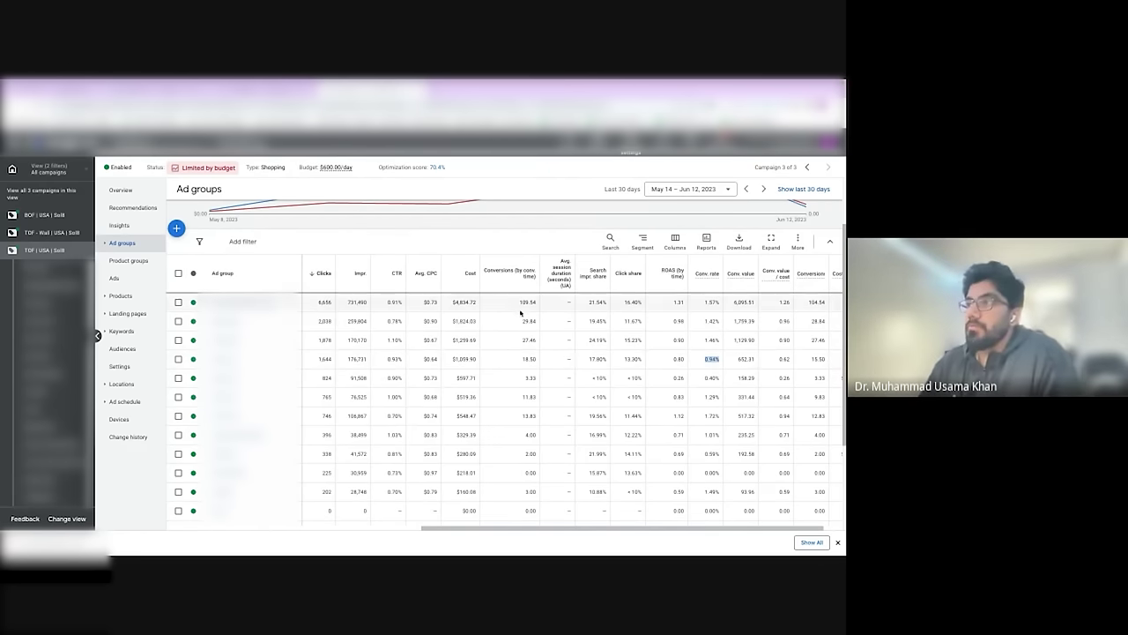
{"action": "scroll", "coordinate": [468, 329], "scroll_direction": "down", "scroll_amount": 1}
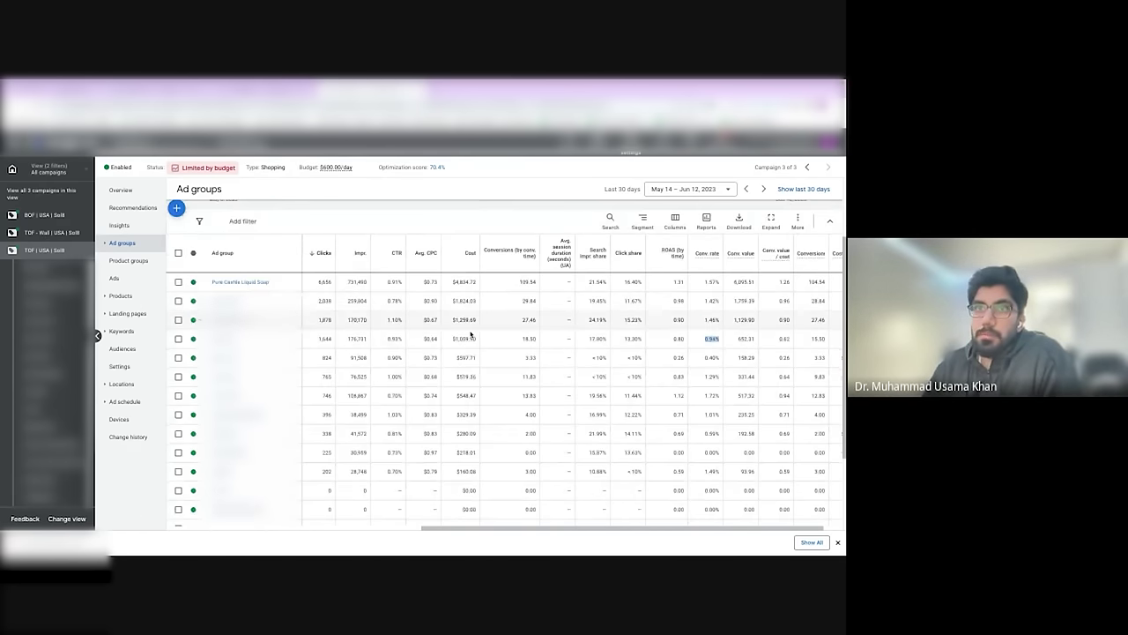
Step: Set the reporting date range to 60 days up to yesterday
{"action": "scroll", "coordinate": [471, 333], "scroll_direction": "up", "scroll_amount": 3}
{"action": "left_click", "coordinate": [690, 189]}
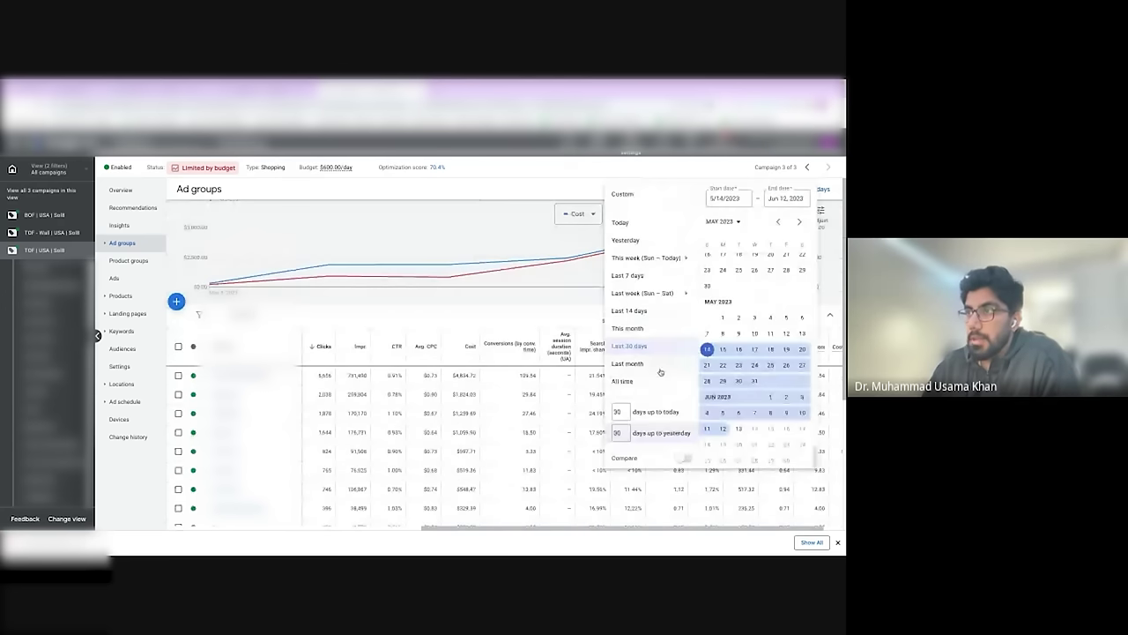
{"action": "left_click", "coordinate": [619, 432]}
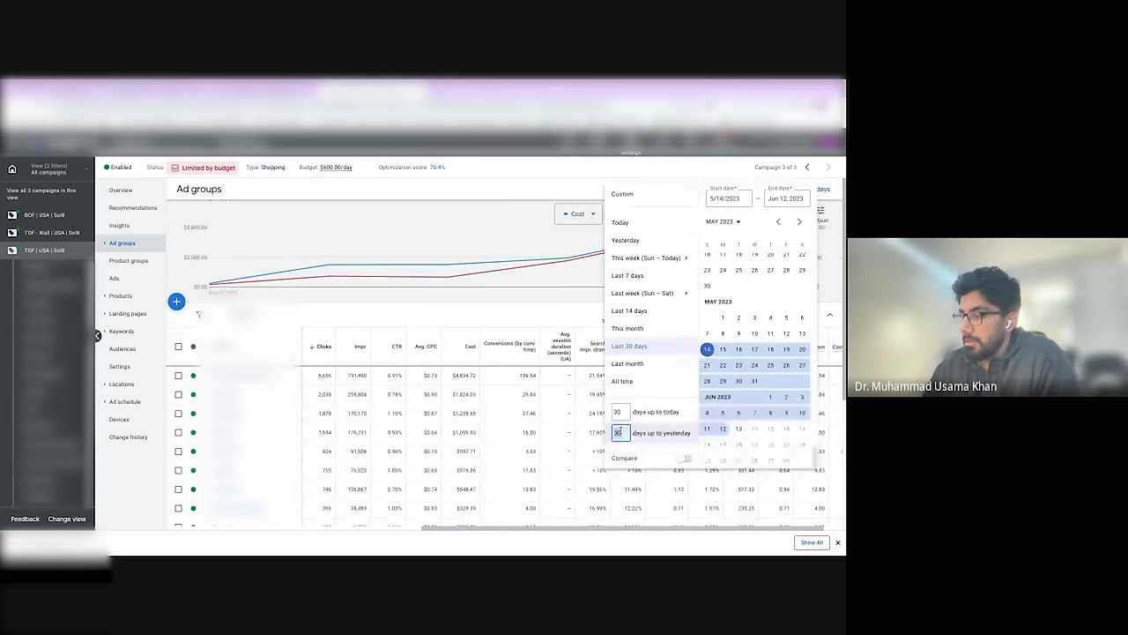
{"action": "type", "text": "60"}
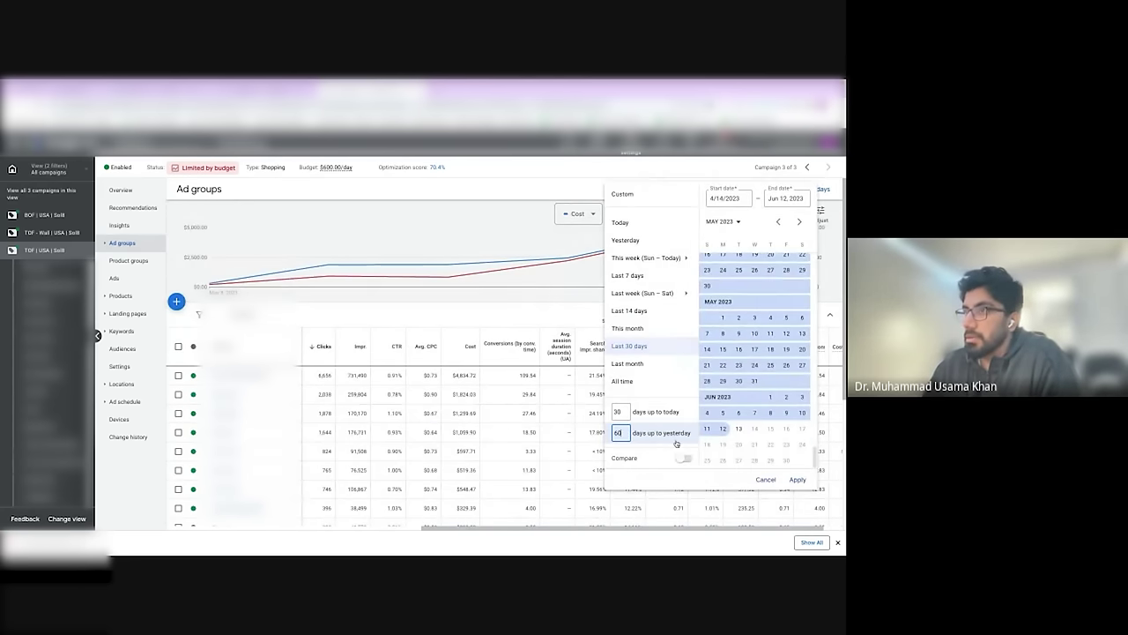
{"action": "key", "text": "Return"}
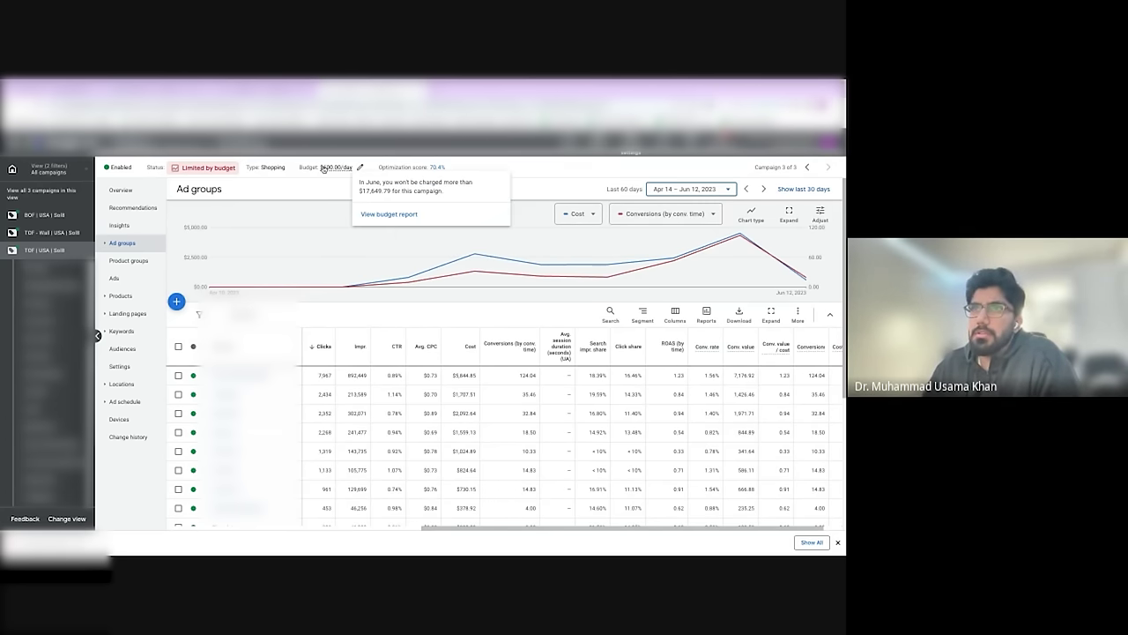
Step: Open the campaign's change history, limit it to budget changes and expand the details of all entries
{"action": "left_click", "coordinate": [138, 444]}
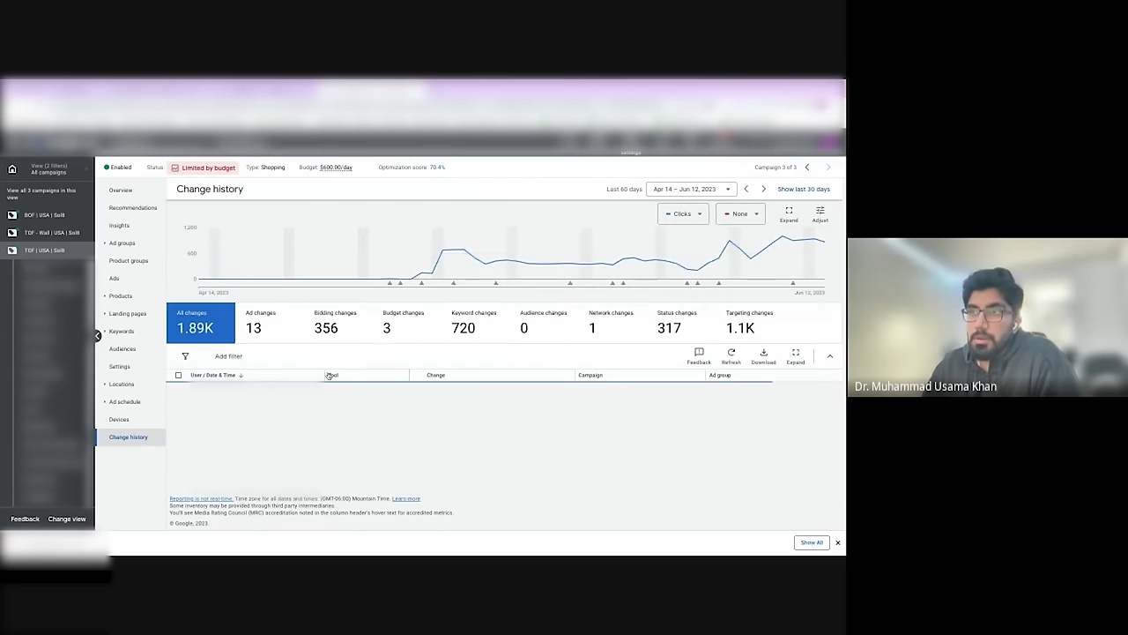
{"action": "left_click", "coordinate": [410, 334]}
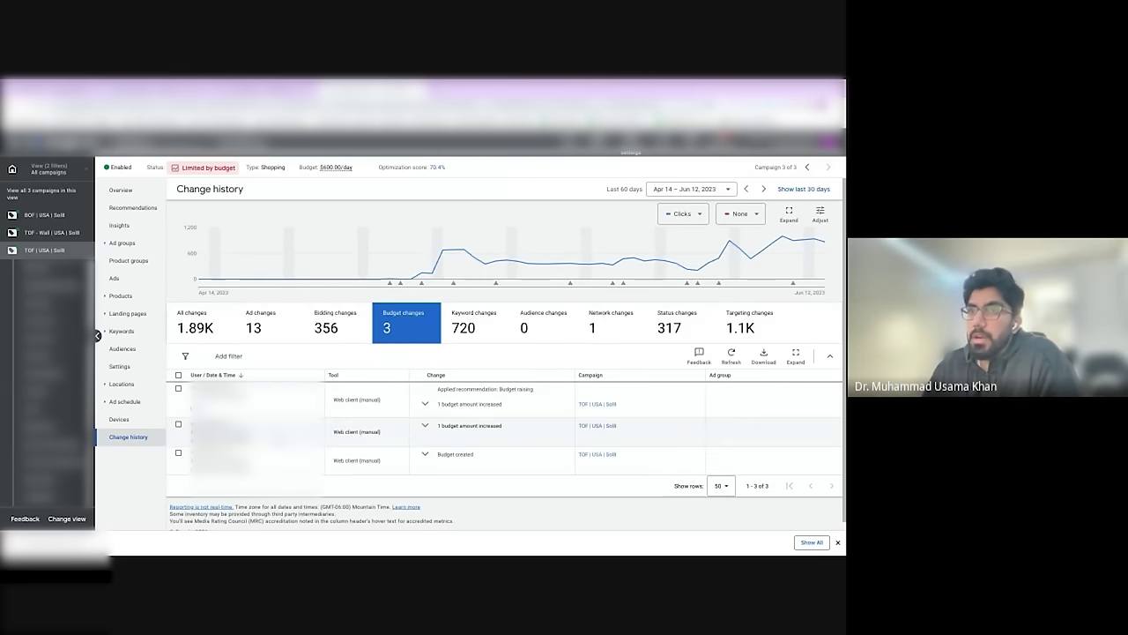
{"action": "left_click", "coordinate": [178, 374]}
{"action": "left_click", "coordinate": [246, 356]}
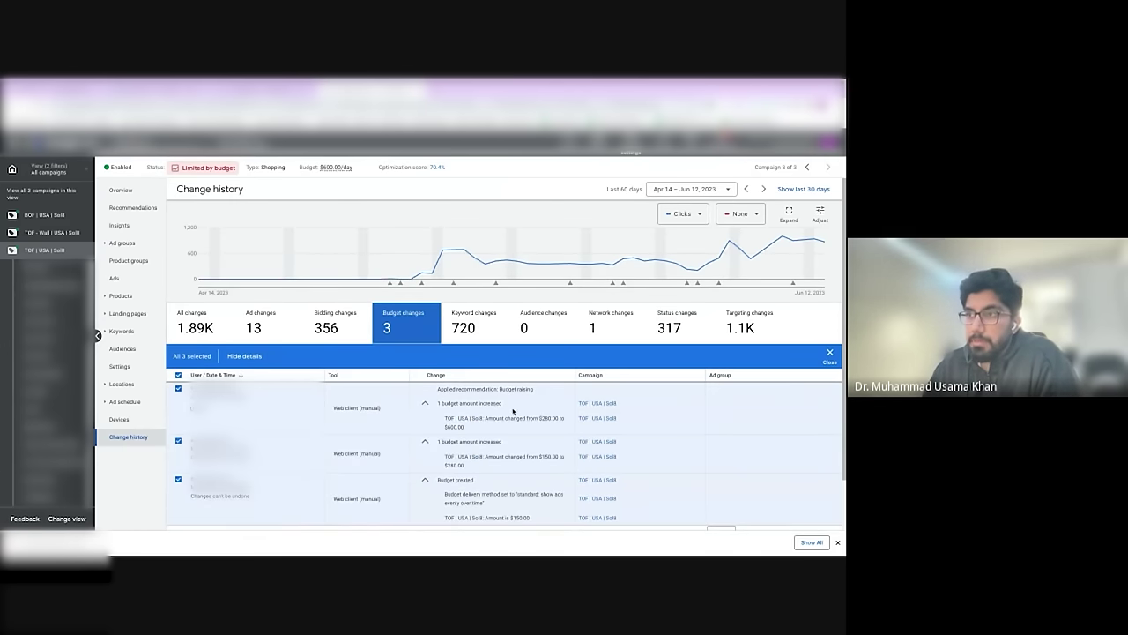
{"action": "double_click", "coordinate": [455, 426]}
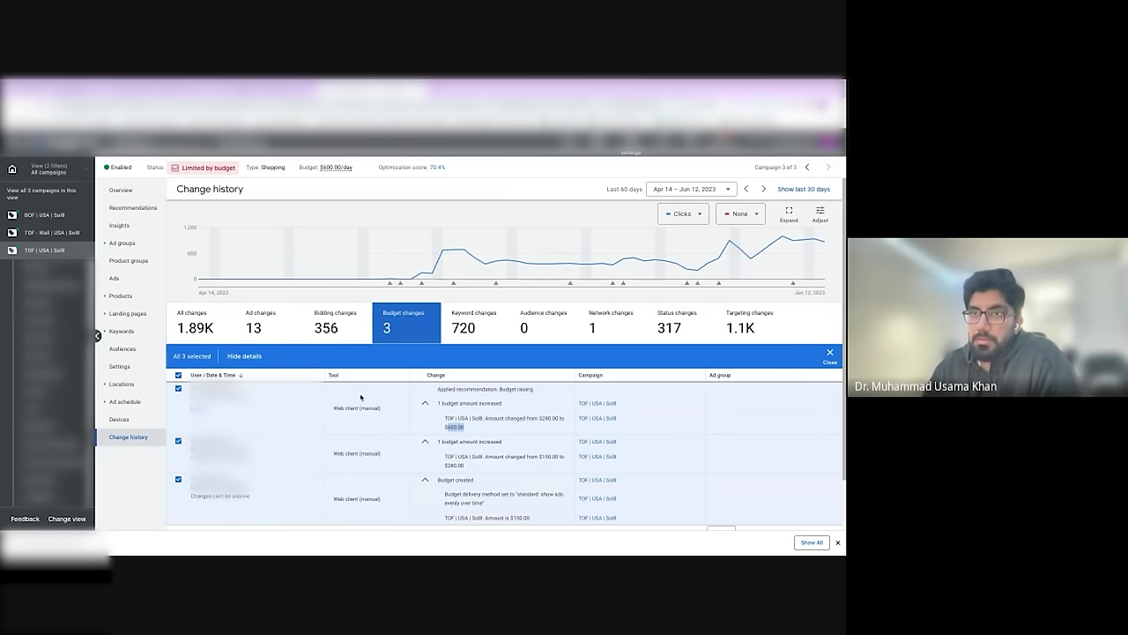
{"action": "left_click", "coordinate": [178, 375]}
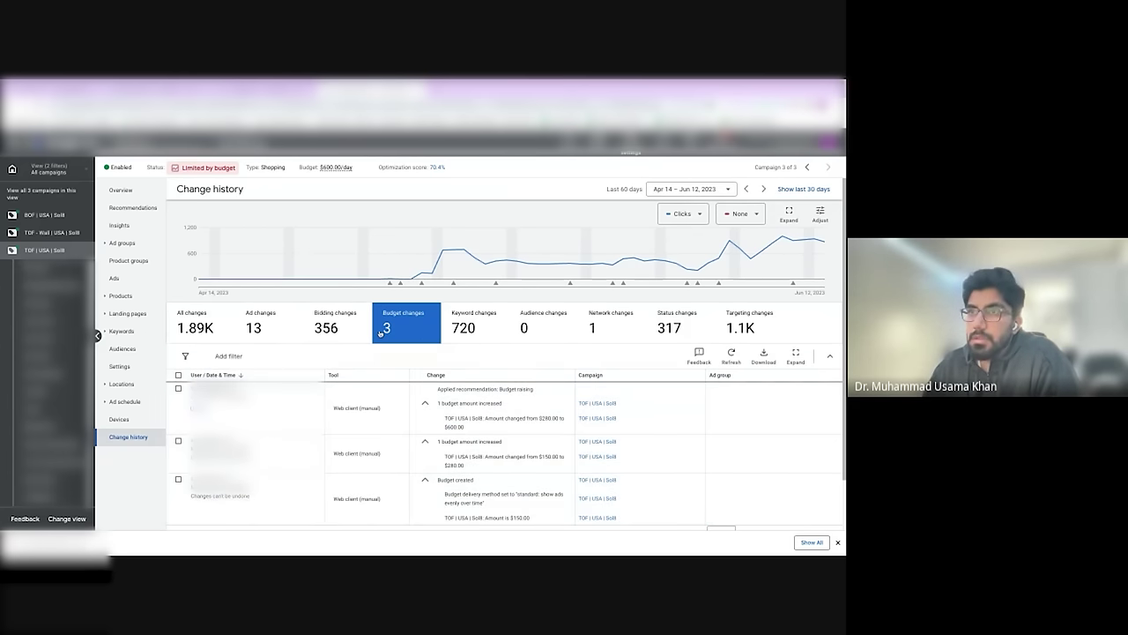
Step: Show the bidding changes with all details expanded and check the campaign's bid strategy change
{"action": "left_click", "coordinate": [333, 324]}
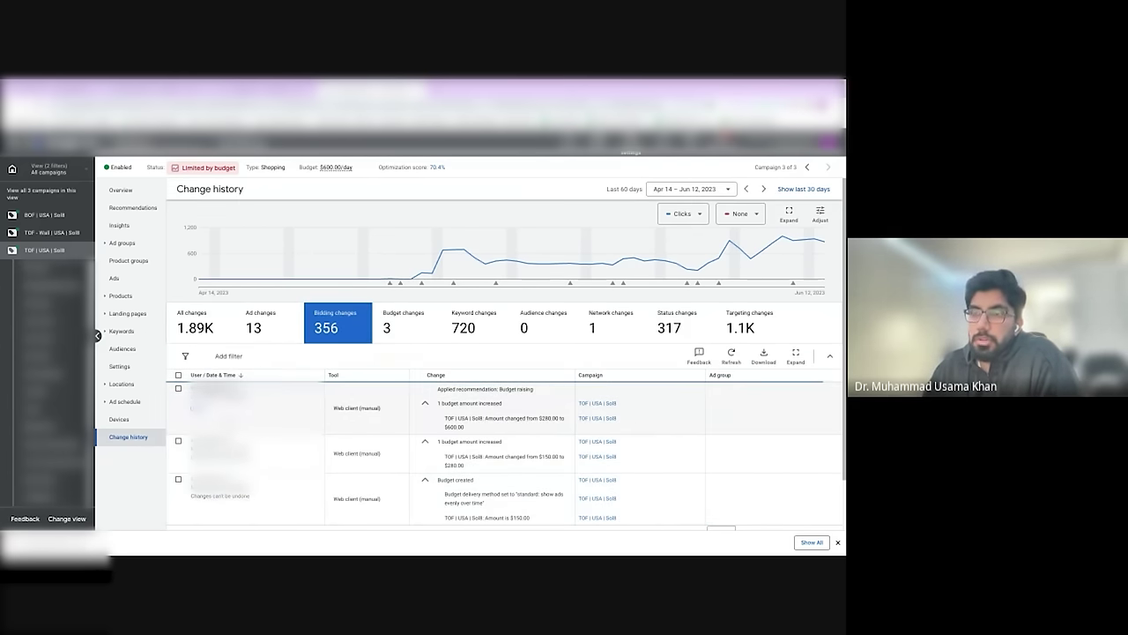
{"action": "left_click", "coordinate": [178, 376]}
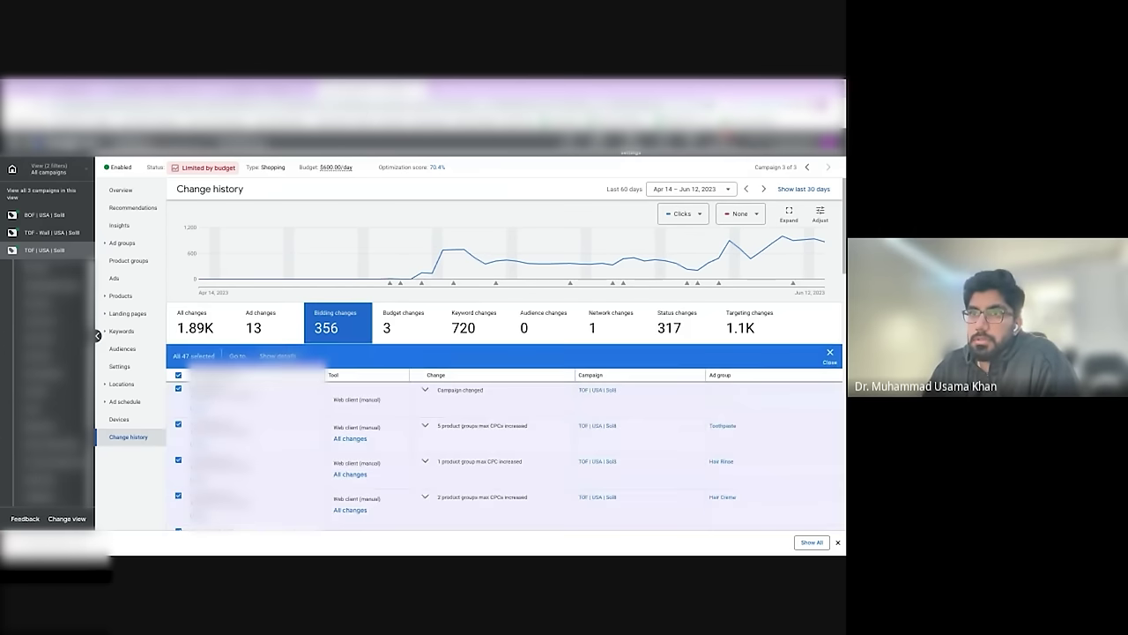
{"action": "scroll", "coordinate": [399, 425], "scroll_direction": "down", "scroll_amount": 1}
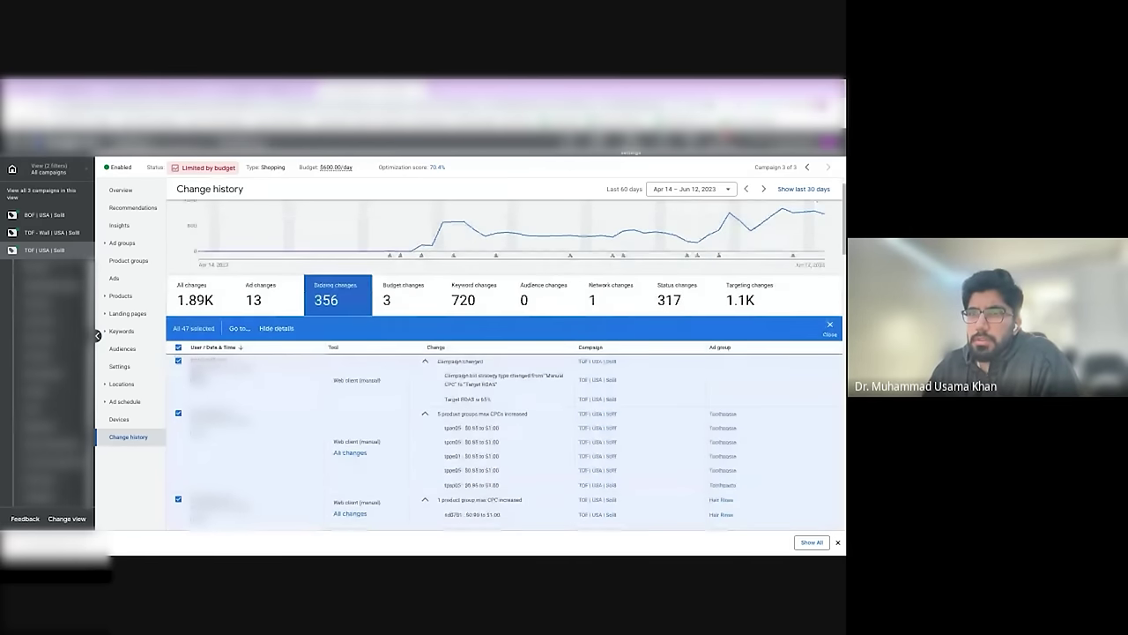
{"action": "left_click_drag", "start_coordinate": [334, 380], "coordinate": [383, 380]}
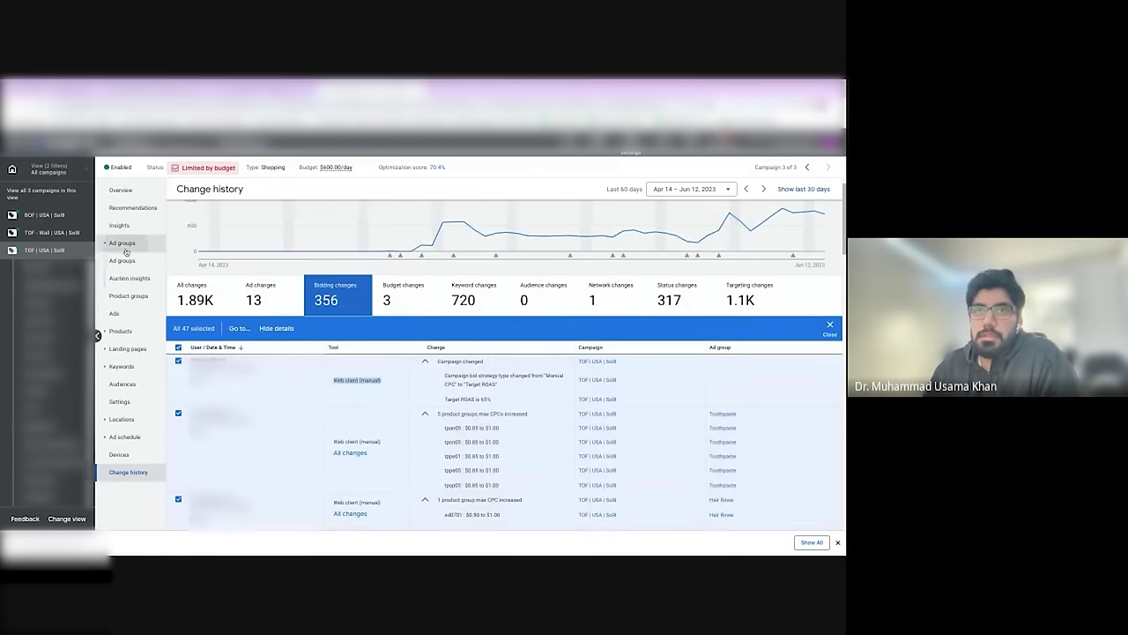
Step: Capture the Ad groups performance chart area as a screenshot and annotate it with two red arrows running from mid-chart towards the peak
{"action": "left_click", "coordinate": [123, 259]}
{"action": "mouse_move", "coordinate": [599, 270]}
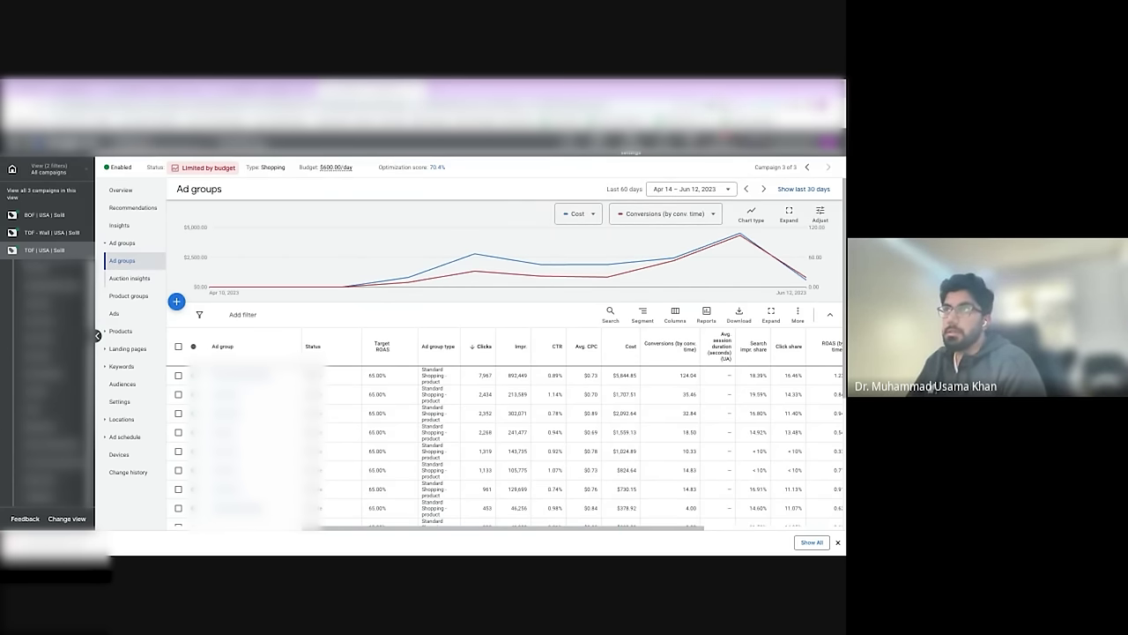
{"action": "key", "text": "Print"}
{"action": "left_click_drag", "start_coordinate": [128, 171], "coordinate": [832, 359]}
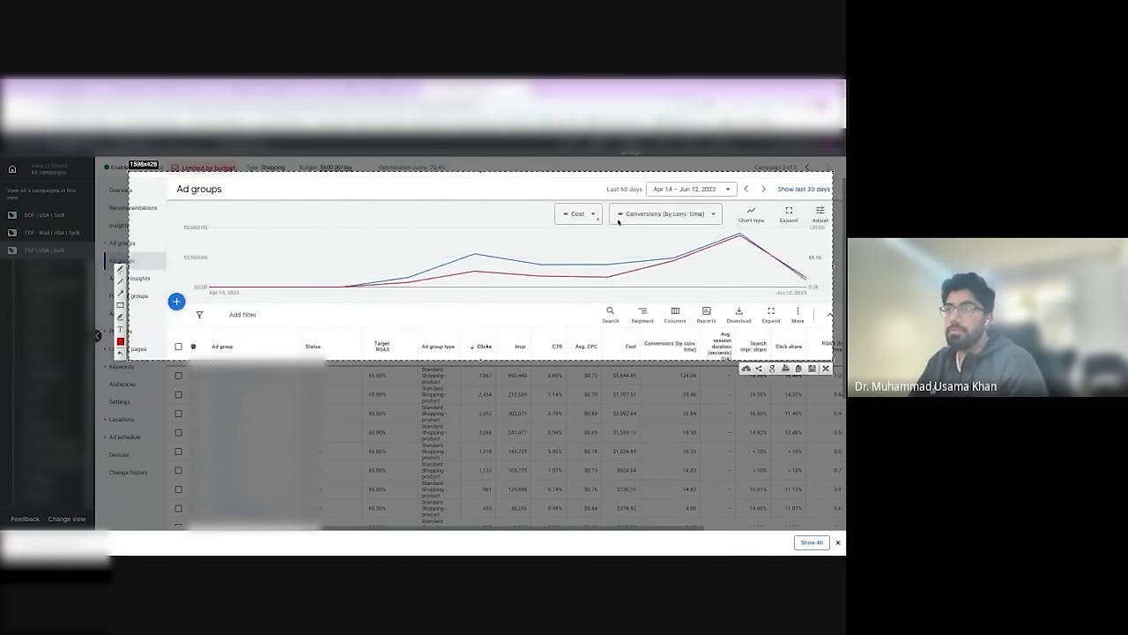
{"action": "mouse_move", "coordinate": [454, 269]}
{"action": "left_mouse_down"}
{"action": "mouse_move", "coordinate": [805, 202]}
{"action": "mouse_move", "coordinate": [762, 221]}
{"action": "left_mouse_up"}
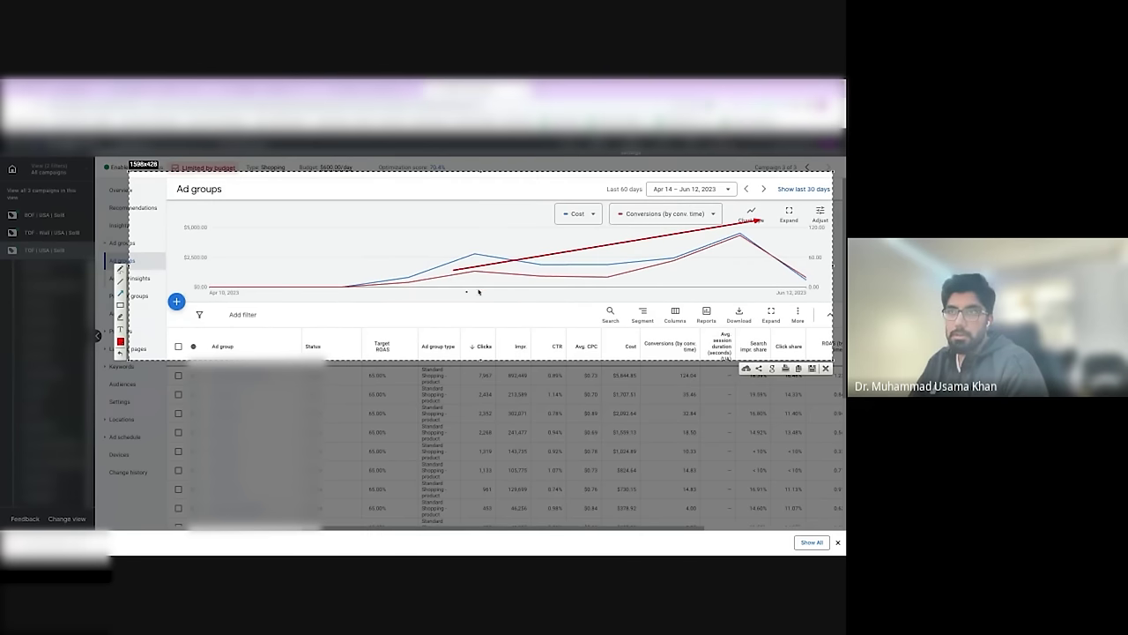
{"action": "mouse_move", "coordinate": [454, 271]}
{"action": "left_mouse_down"}
{"action": "mouse_move", "coordinate": [688, 266]}
{"action": "mouse_move", "coordinate": [742, 251]}
{"action": "left_mouse_up"}
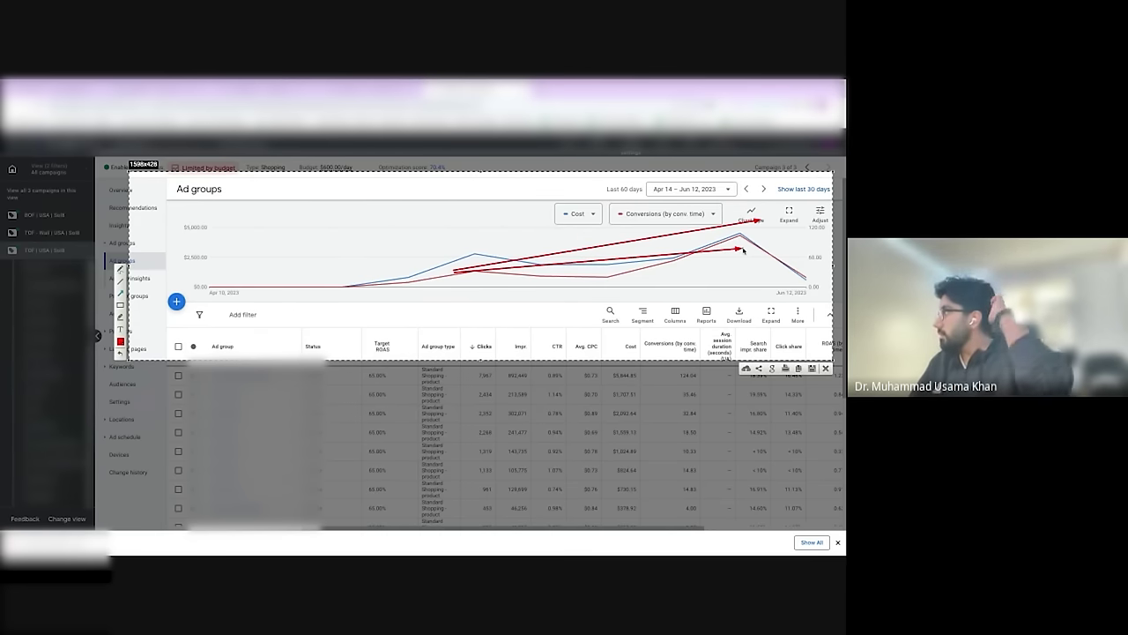
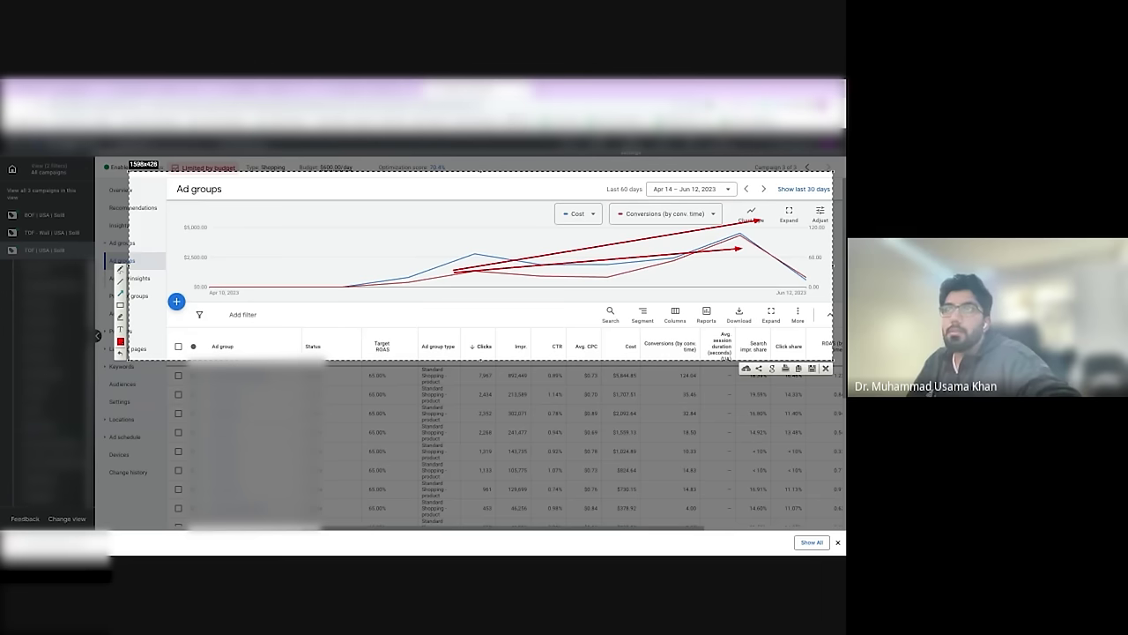
Step: Close the annotated screenshot and check the campaign's daily budget details and the calendar of the reporting period
{"action": "key", "text": "Escape"}
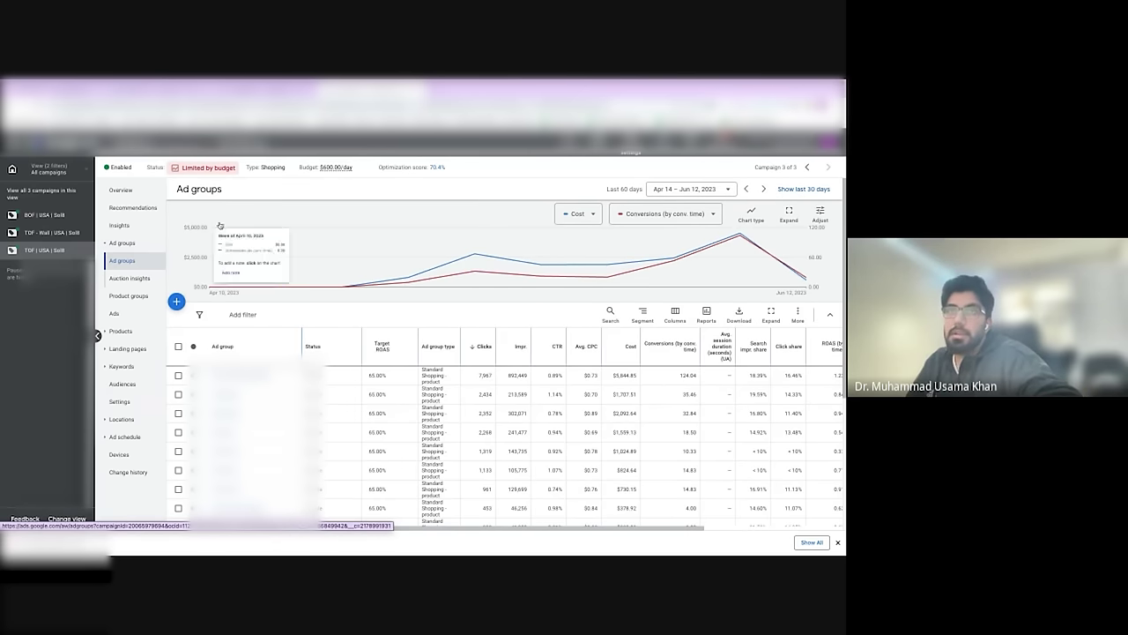
{"action": "mouse_move", "coordinate": [331, 171]}
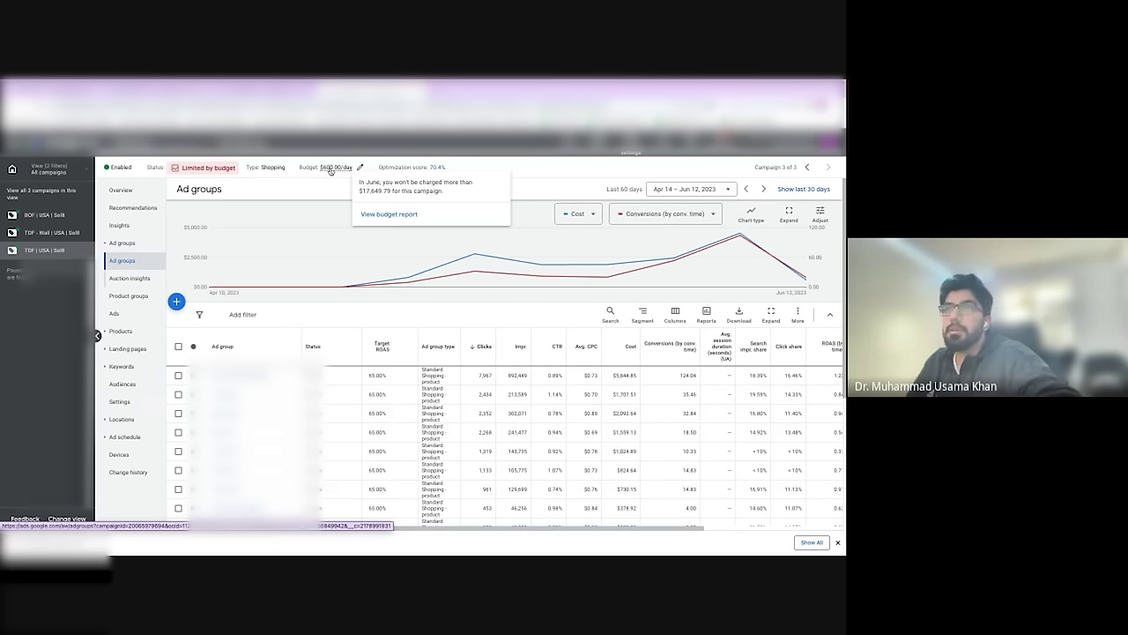
{"action": "left_click", "coordinate": [691, 190]}
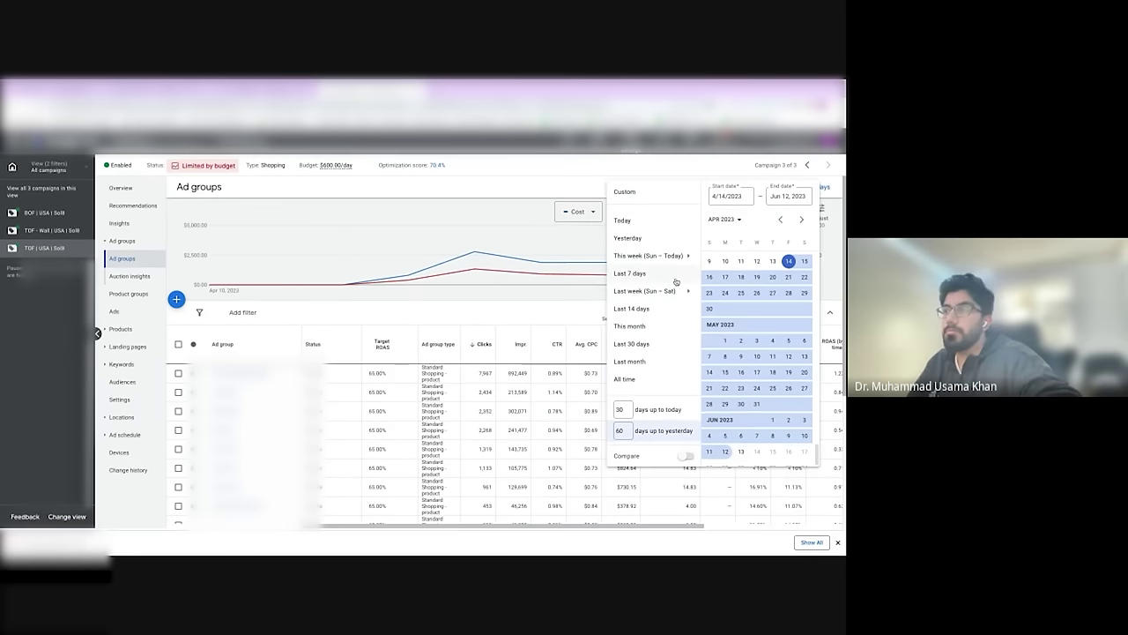
{"action": "scroll", "coordinate": [754, 414], "scroll_direction": "down", "scroll_amount": 1}
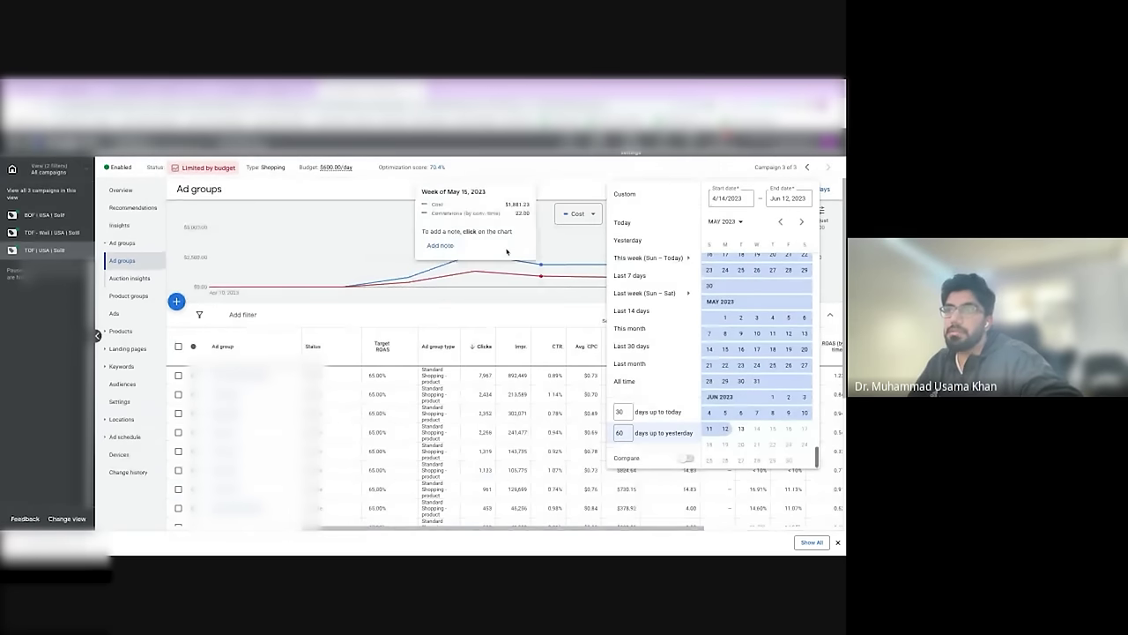
{"action": "left_click", "coordinate": [474, 266]}
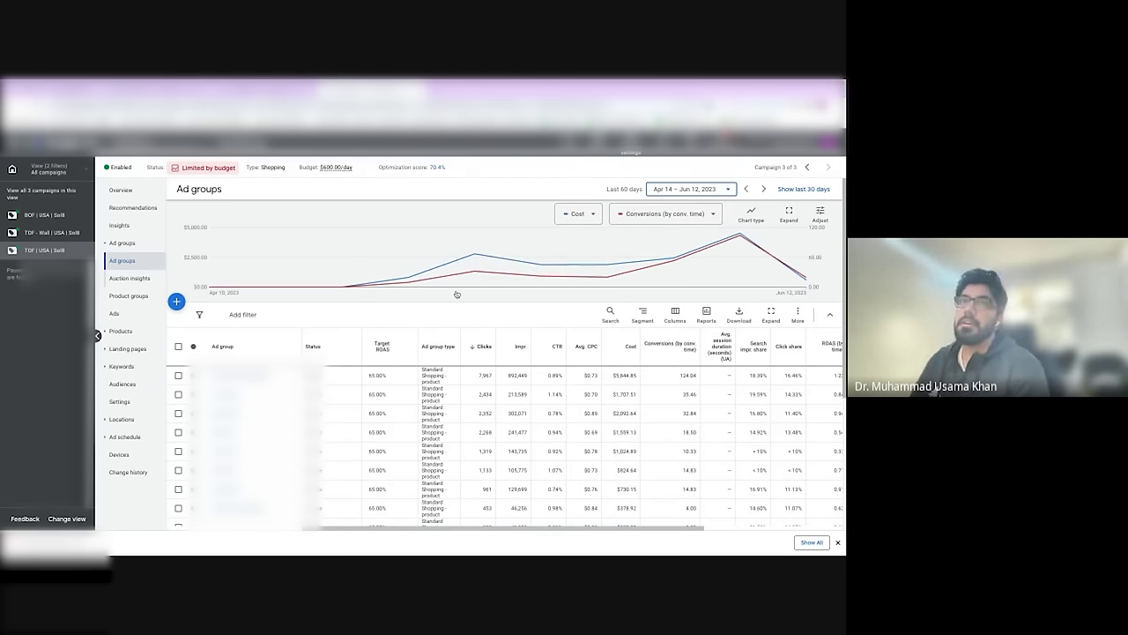
Step: Review the campaign's budget-raise estimates, preview a custom daily budget of $1000, and leave without applying it
{"action": "left_click", "coordinate": [211, 164]}
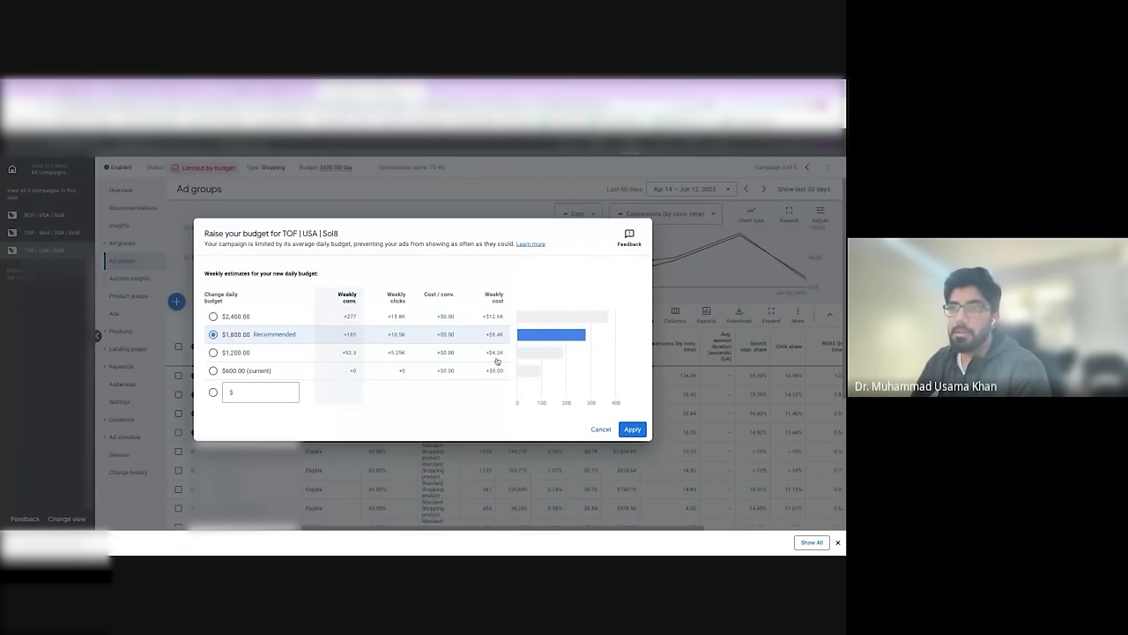
{"action": "left_click_drag", "start_coordinate": [434, 333], "coordinate": [485, 339]}
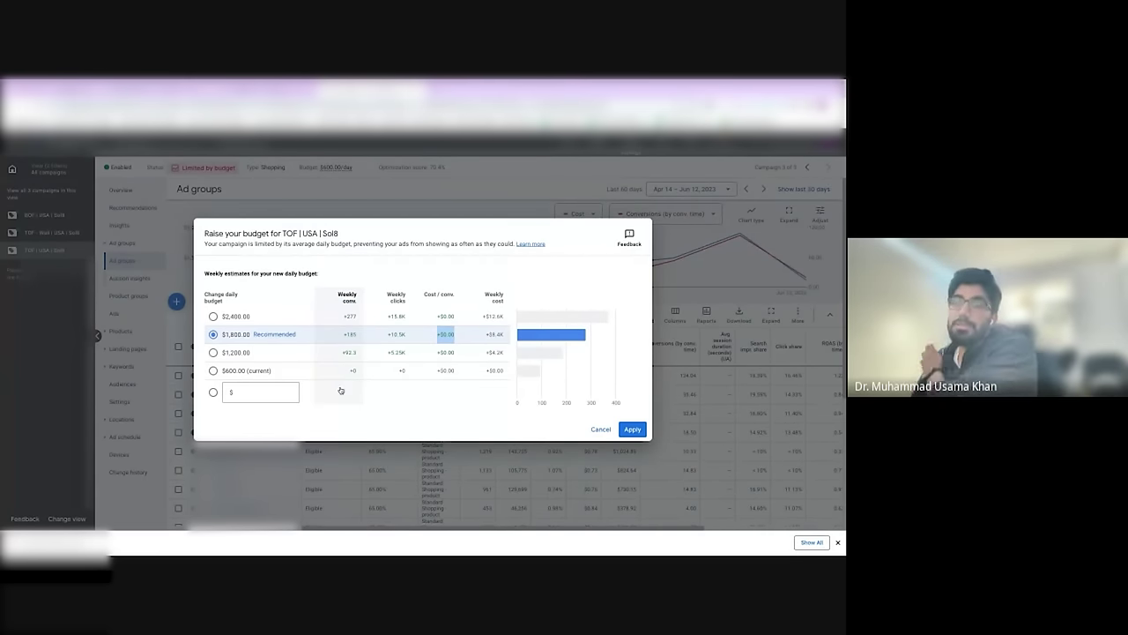
{"action": "left_click", "coordinate": [213, 371]}
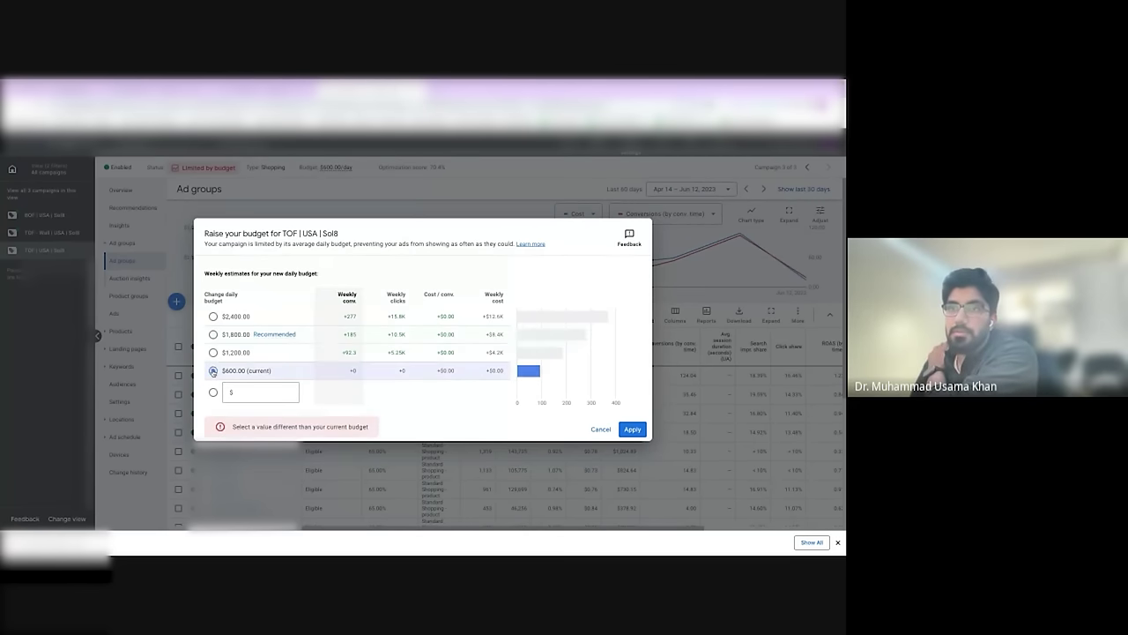
{"action": "left_click", "coordinate": [260, 393]}
{"action": "type", "text": "1000"}
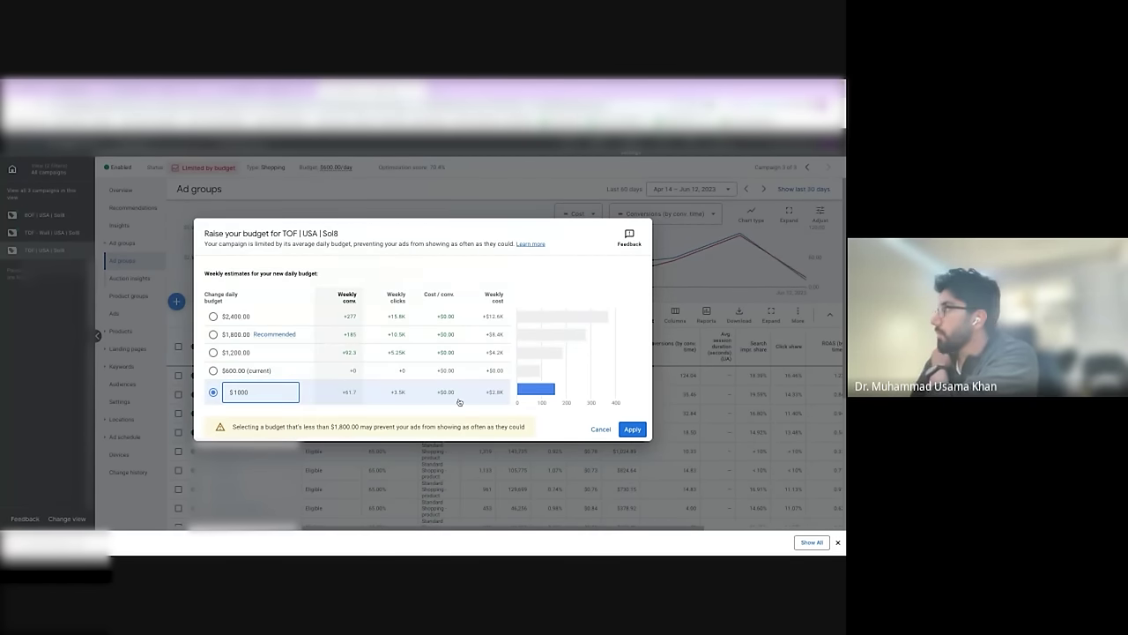
{"action": "left_click", "coordinate": [598, 428]}
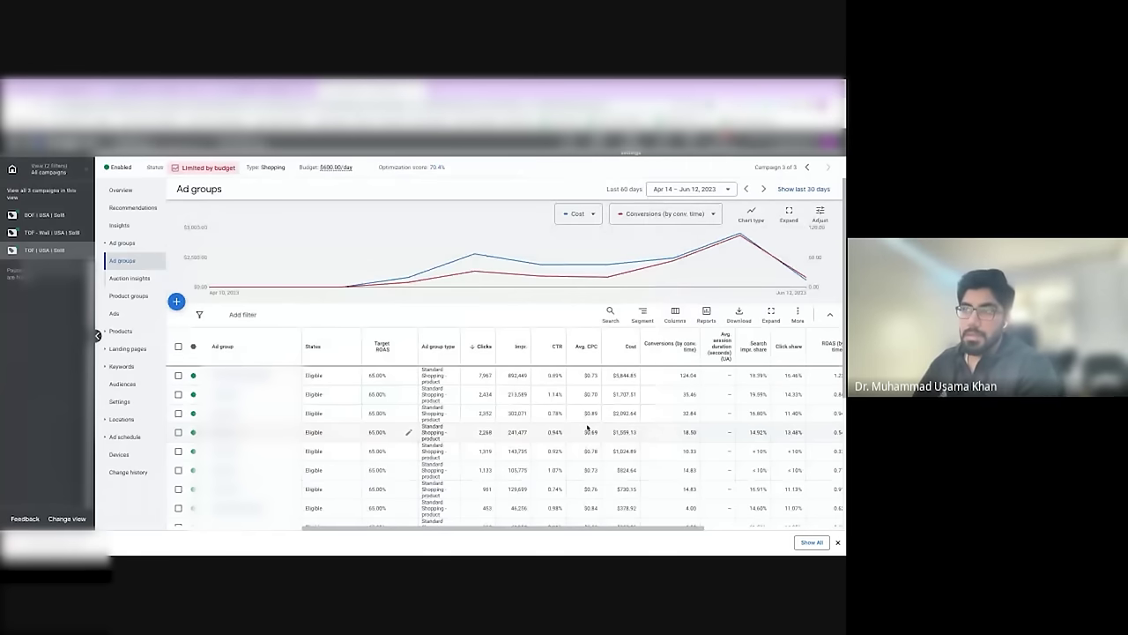
Step: Expand the TOF | USA campaign's ad group list, look over its ad groups, and open the campaign's search terms report
{"action": "left_click", "coordinate": [42, 251]}
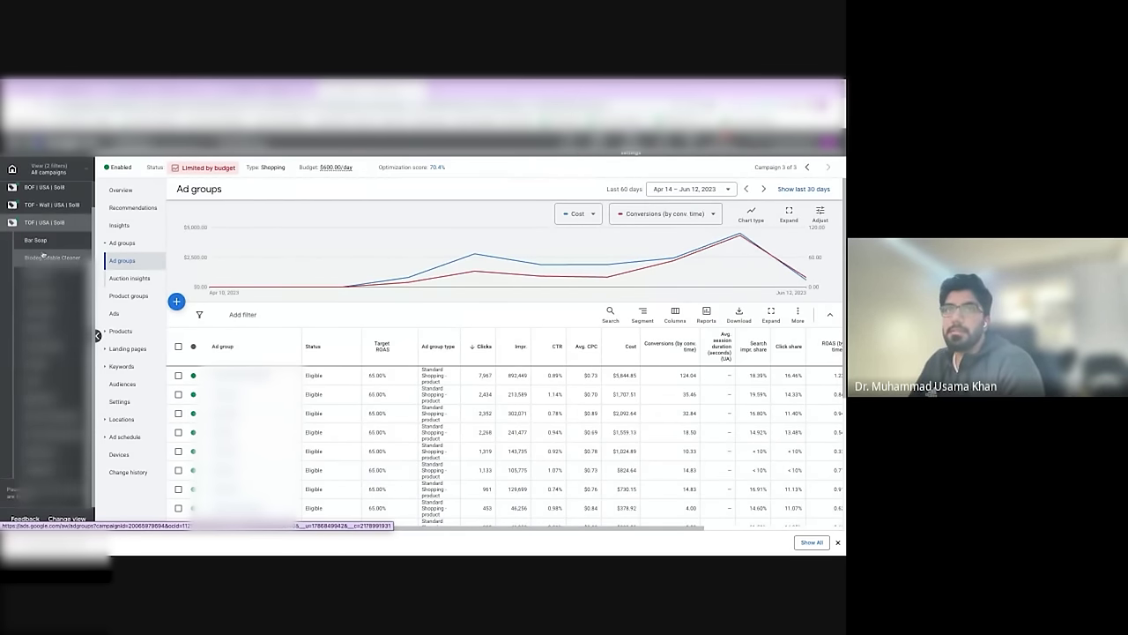
{"action": "scroll", "coordinate": [207, 353], "scroll_direction": "down", "scroll_amount": 1}
{"action": "scroll", "coordinate": [396, 352], "scroll_direction": "down", "scroll_amount": 1}
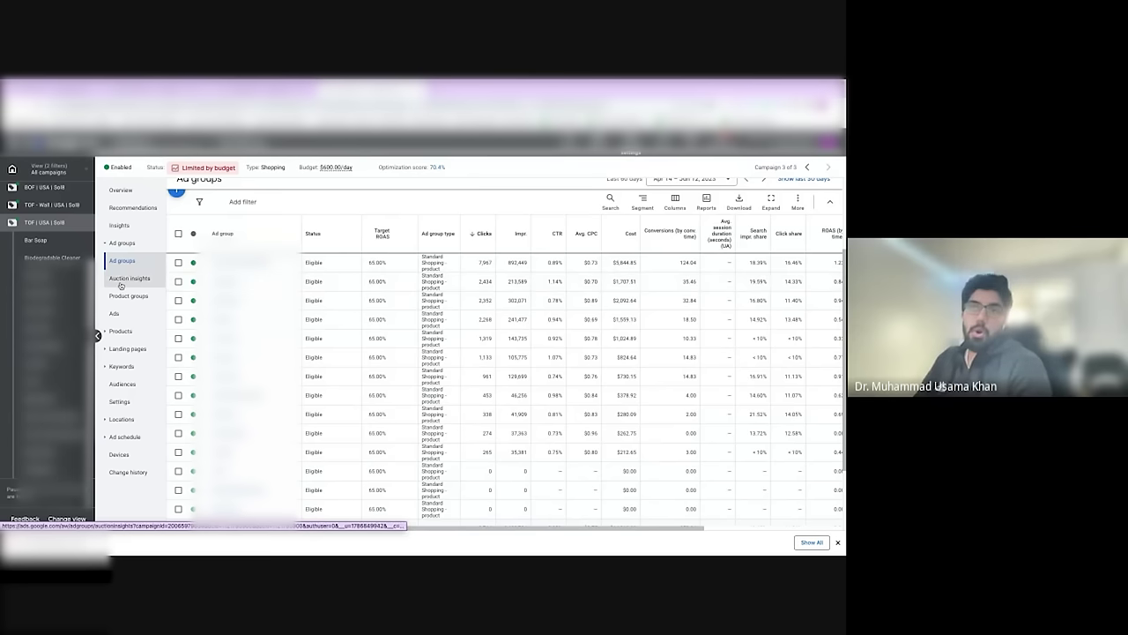
{"action": "left_click", "coordinate": [121, 366]}
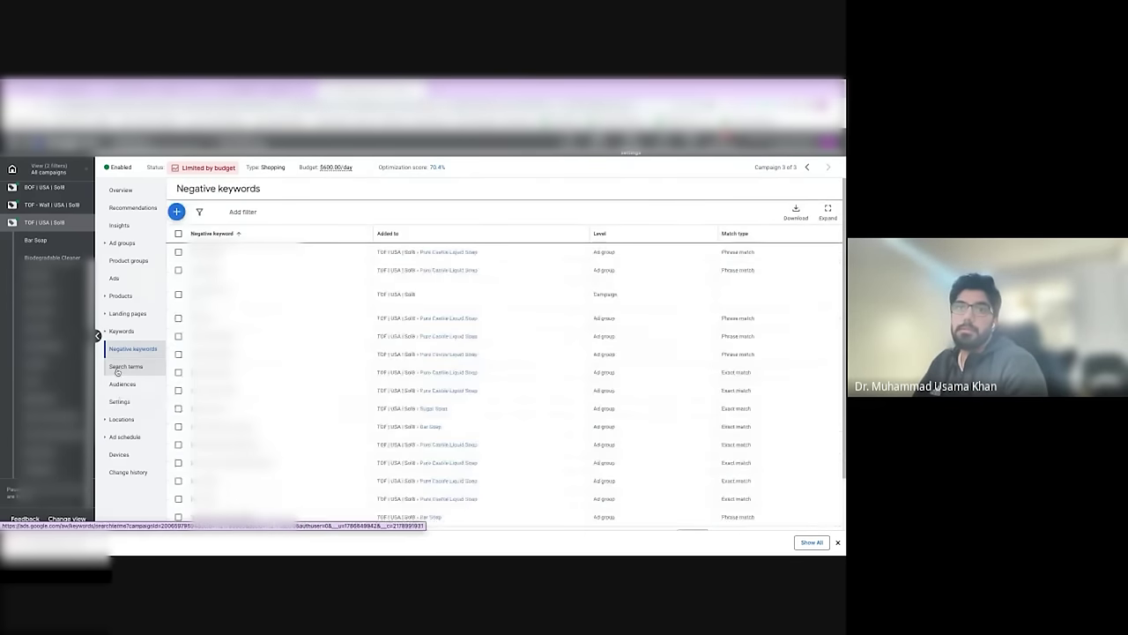
{"action": "left_click", "coordinate": [126, 366]}
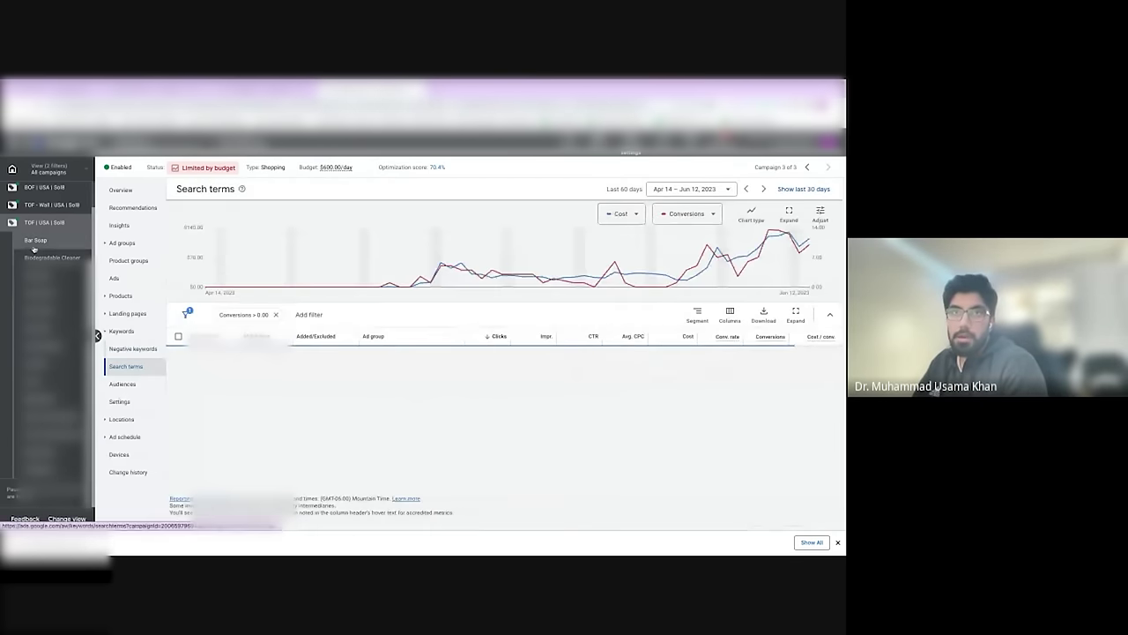
Step: Remove the Conversions > 0.00 filter from the ad group search terms and review the Pure Castile Liquid Soap ad group's full list
{"action": "left_click", "coordinate": [35, 241]}
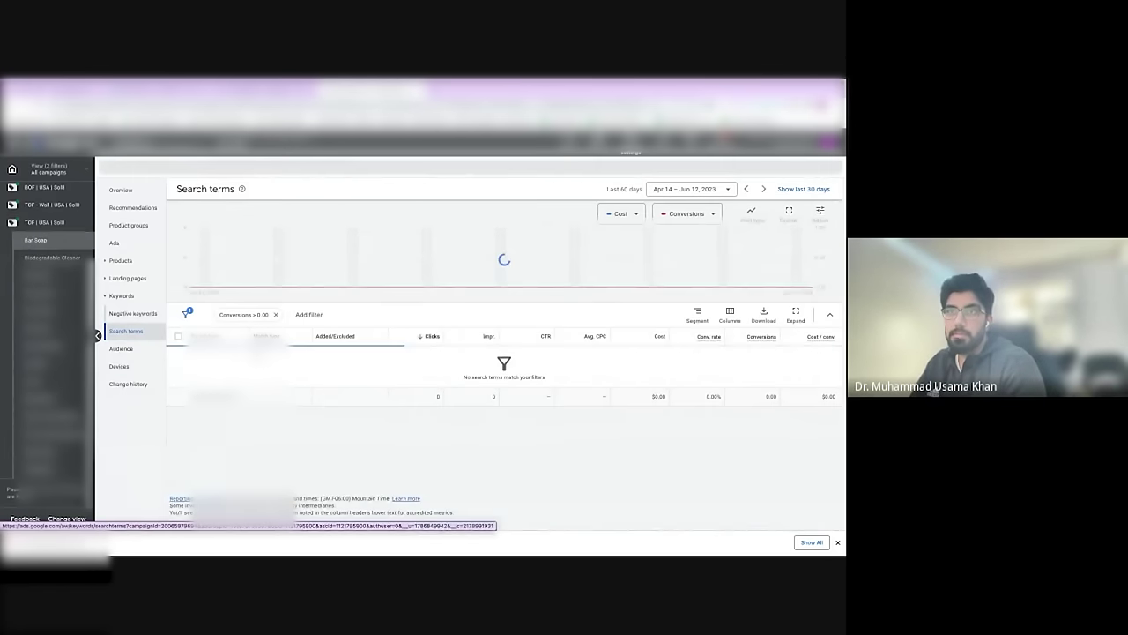
{"action": "left_click", "coordinate": [243, 314]}
{"action": "left_click", "coordinate": [312, 339]}
{"action": "left_click", "coordinate": [271, 314]}
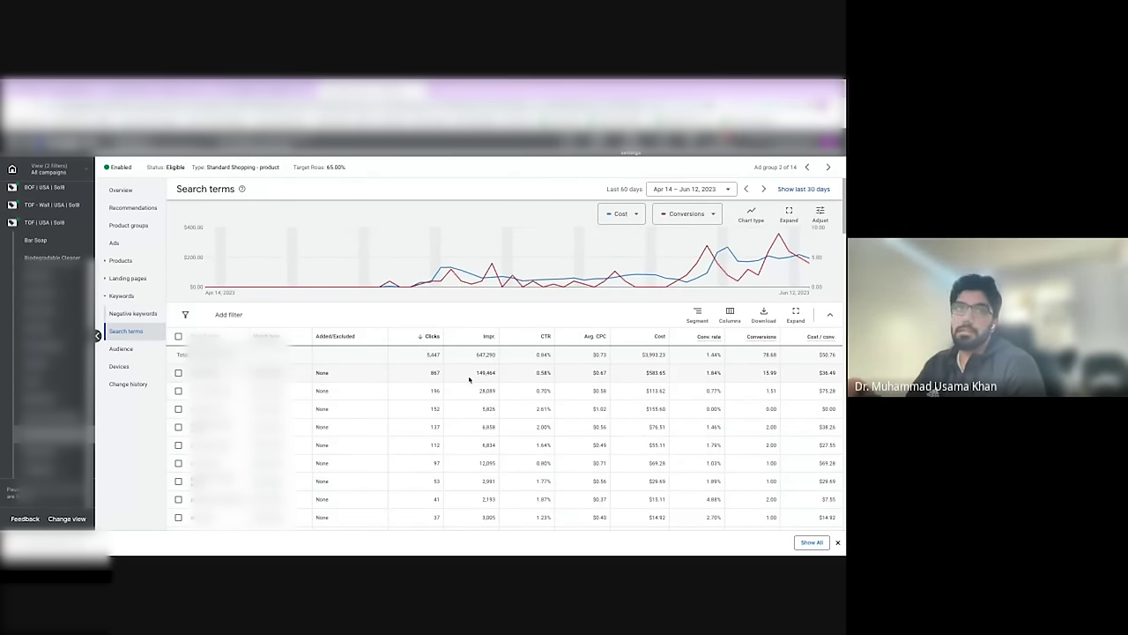
{"action": "scroll", "coordinate": [317, 398], "scroll_direction": "down", "scroll_amount": 2}
{"action": "scroll", "coordinate": [317, 398], "scroll_direction": "down", "scroll_amount": 1}
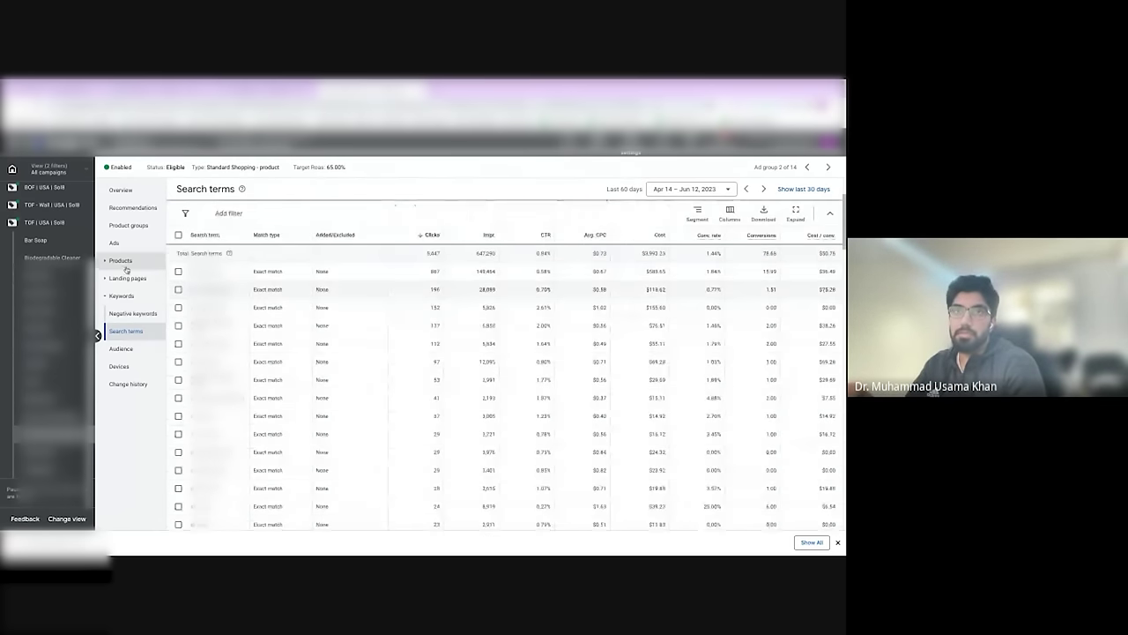
Step: Check the Pure Castile Liquid Soap ad group's products and negative keywords, and return to its search terms
{"action": "left_click", "coordinate": [125, 264]}
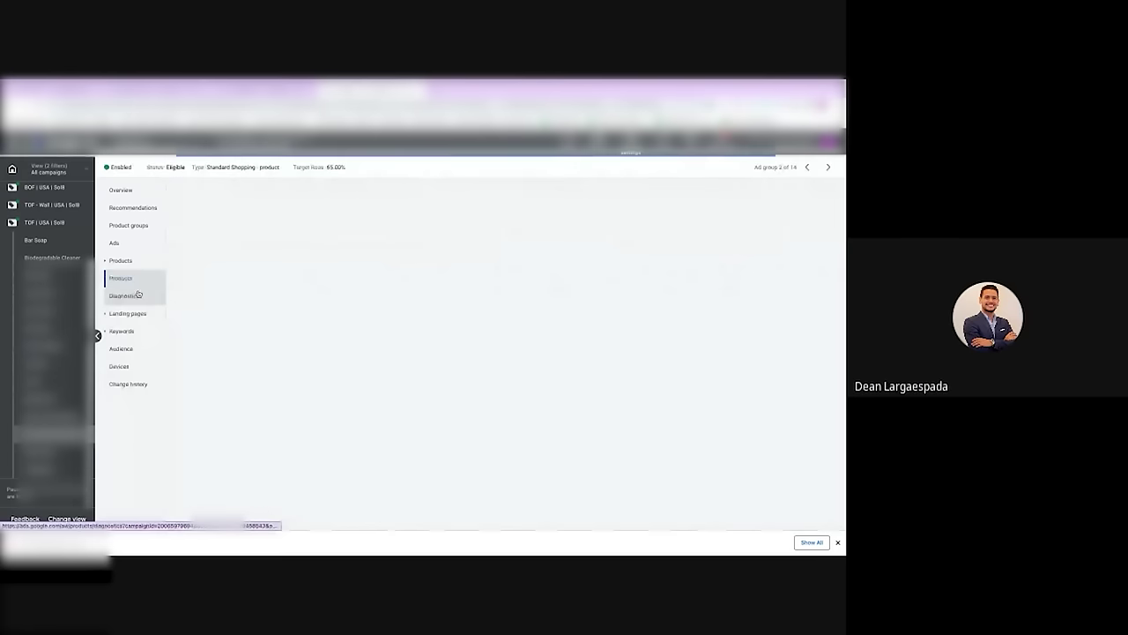
{"action": "left_click", "coordinate": [123, 331]}
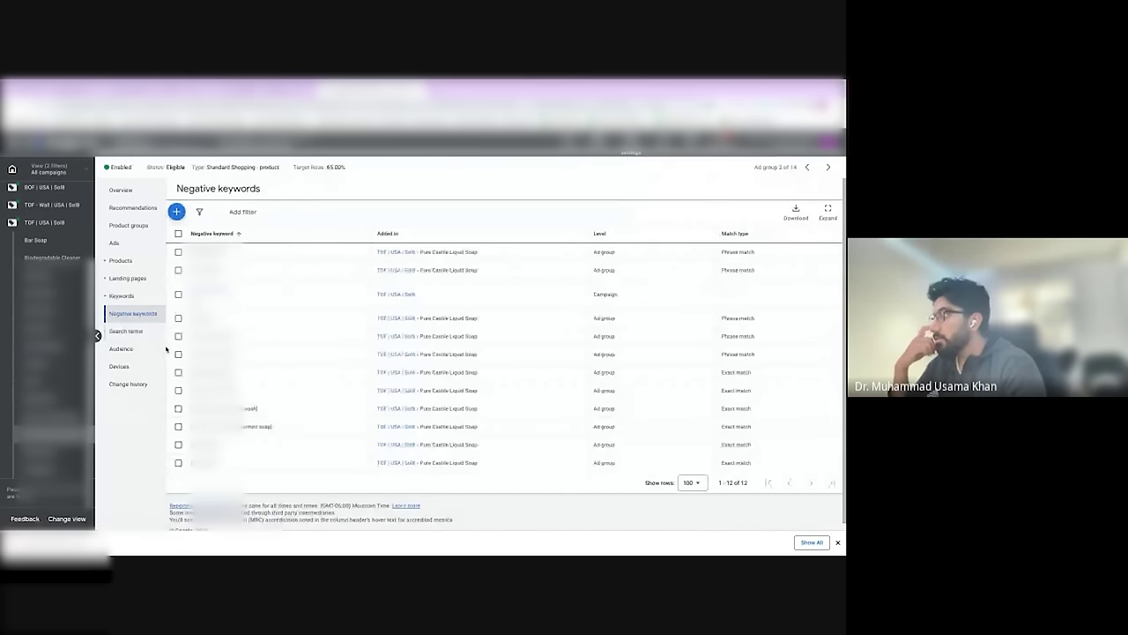
{"action": "left_click", "coordinate": [126, 331]}
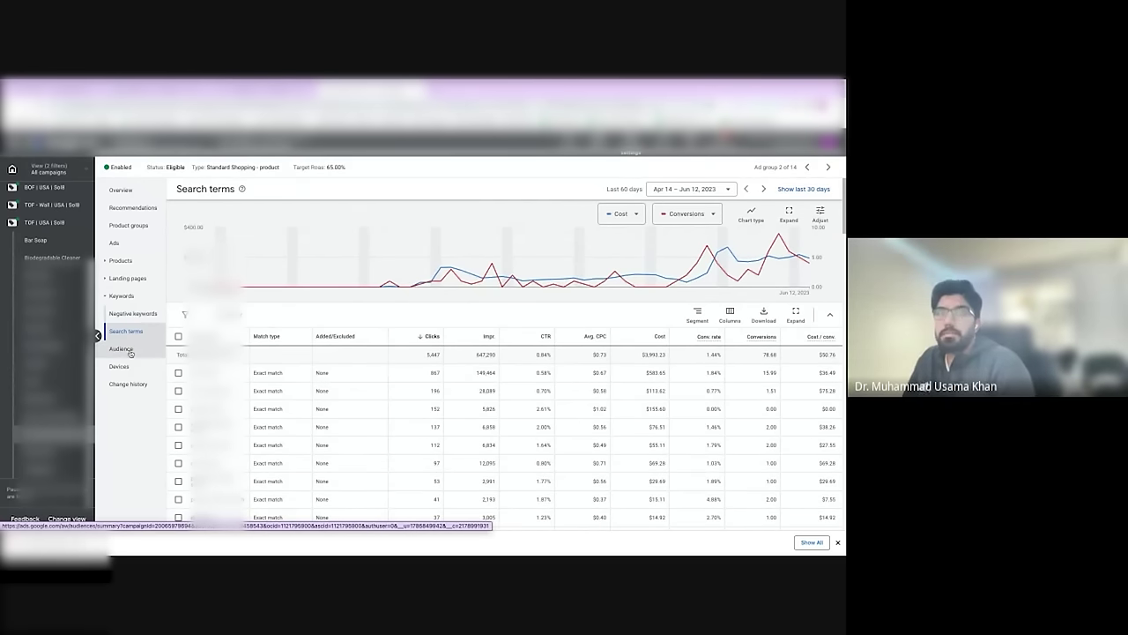
Step: Reopen the TOF | USA campaign's ad groups and select the three with the most clicks to compare their conversion and ROAS metrics
{"action": "left_click", "coordinate": [50, 223]}
{"action": "scroll", "coordinate": [670, 405], "scroll_direction": "right", "scroll_amount": 1}
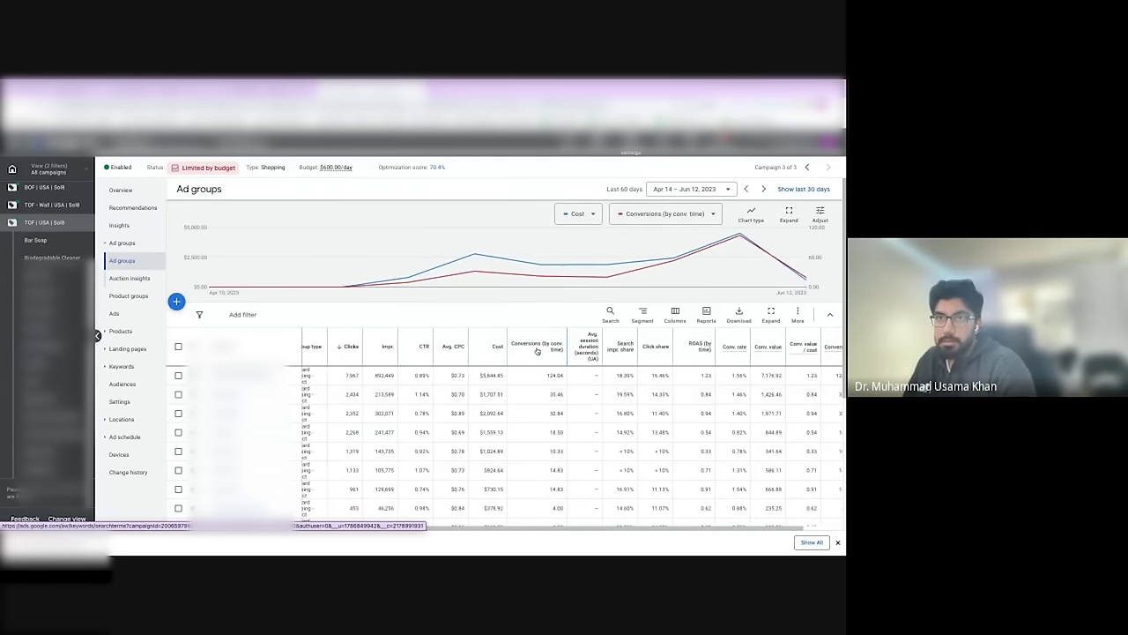
{"action": "left_click", "coordinate": [178, 375]}
{"action": "left_click", "coordinate": [178, 394]}
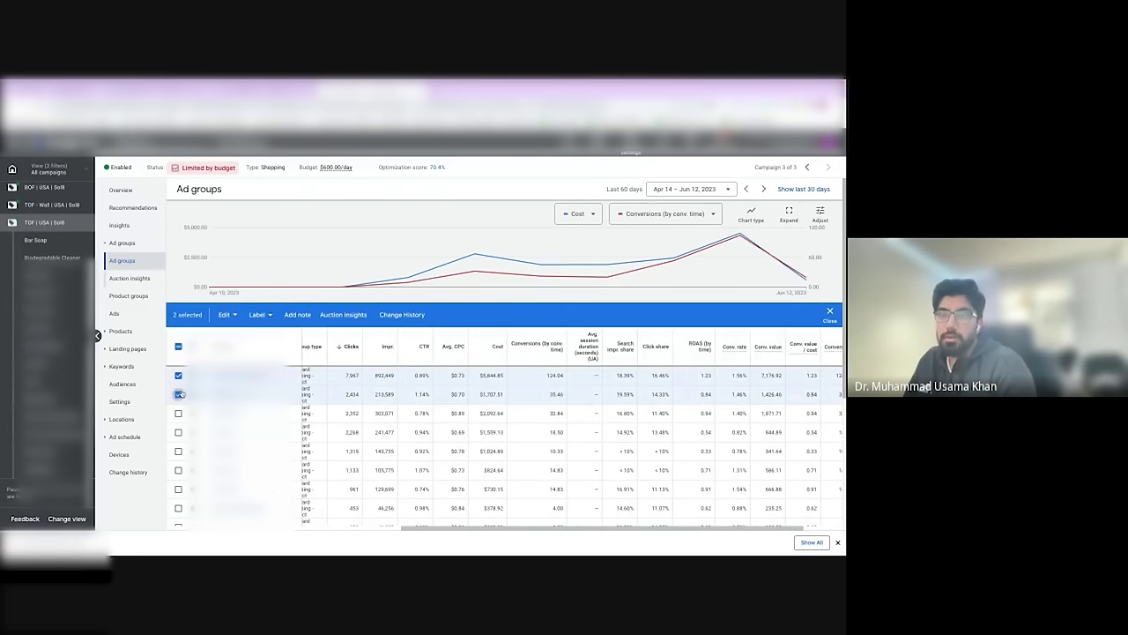
{"action": "left_click", "coordinate": [178, 413]}
{"action": "scroll", "coordinate": [697, 391], "scroll_direction": "left", "scroll_amount": 3}
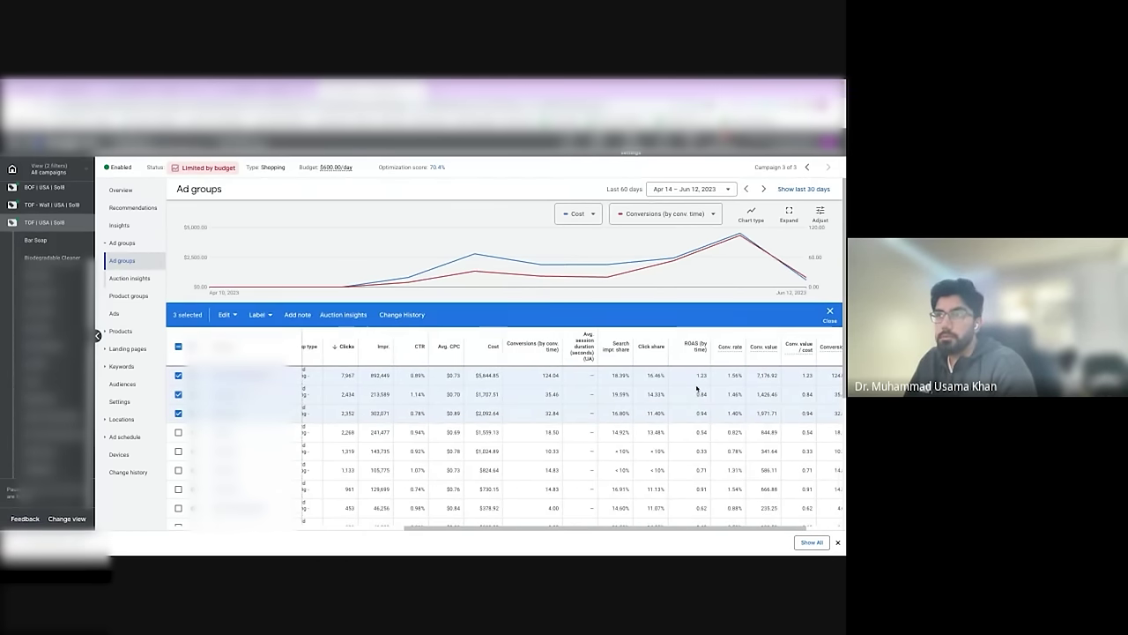
{"action": "scroll", "coordinate": [669, 390], "scroll_direction": "down", "scroll_amount": 1}
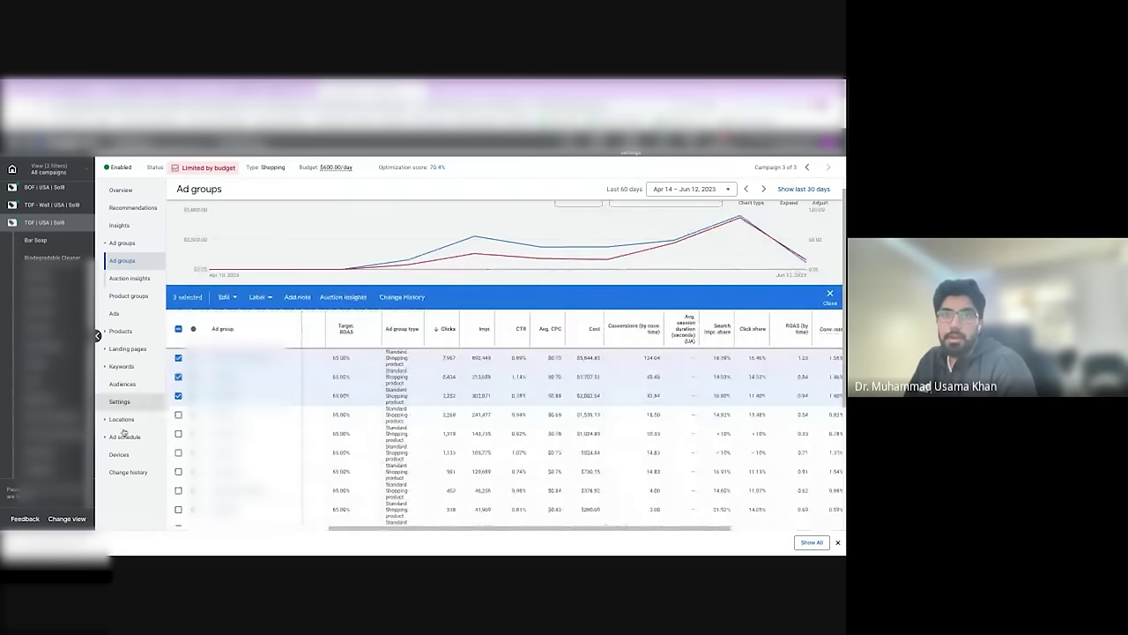
Step: Open the Pure Castile Liquid Soap ad group's search terms, sort them by conversions, and review conversion rate and cost per conversion
{"action": "left_click", "coordinate": [128, 295]}
{"action": "left_click", "coordinate": [121, 296]}
{"action": "left_click", "coordinate": [125, 331]}
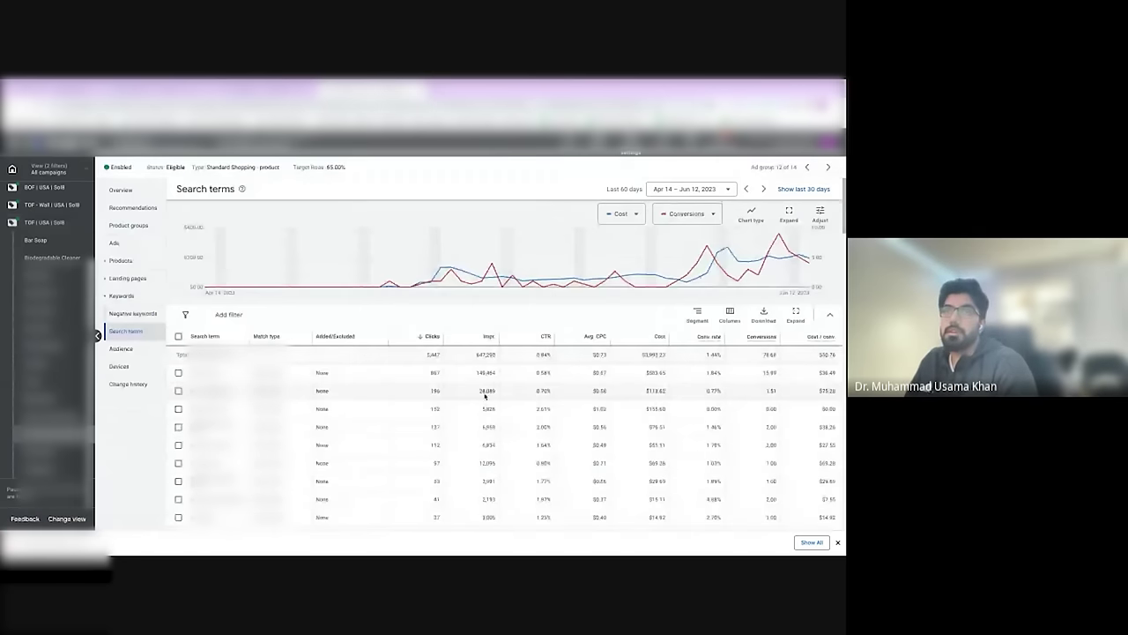
{"action": "scroll", "coordinate": [335, 353], "scroll_direction": "down", "scroll_amount": 1}
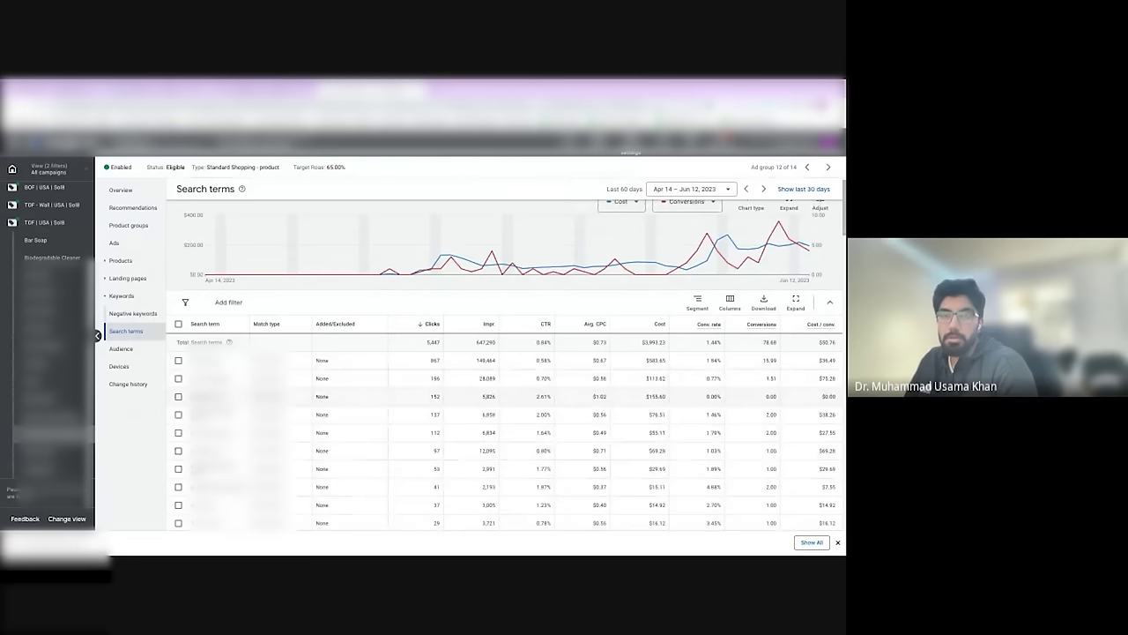
{"action": "left_click", "coordinate": [766, 325]}
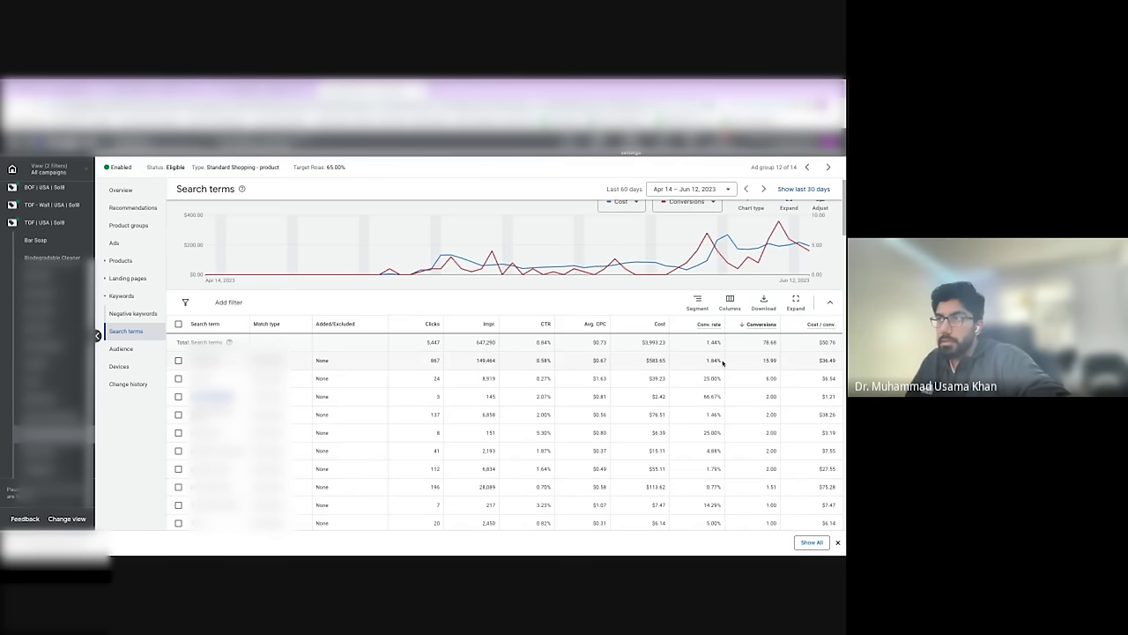
{"action": "scroll", "coordinate": [818, 449], "scroll_direction": "down", "scroll_amount": 1}
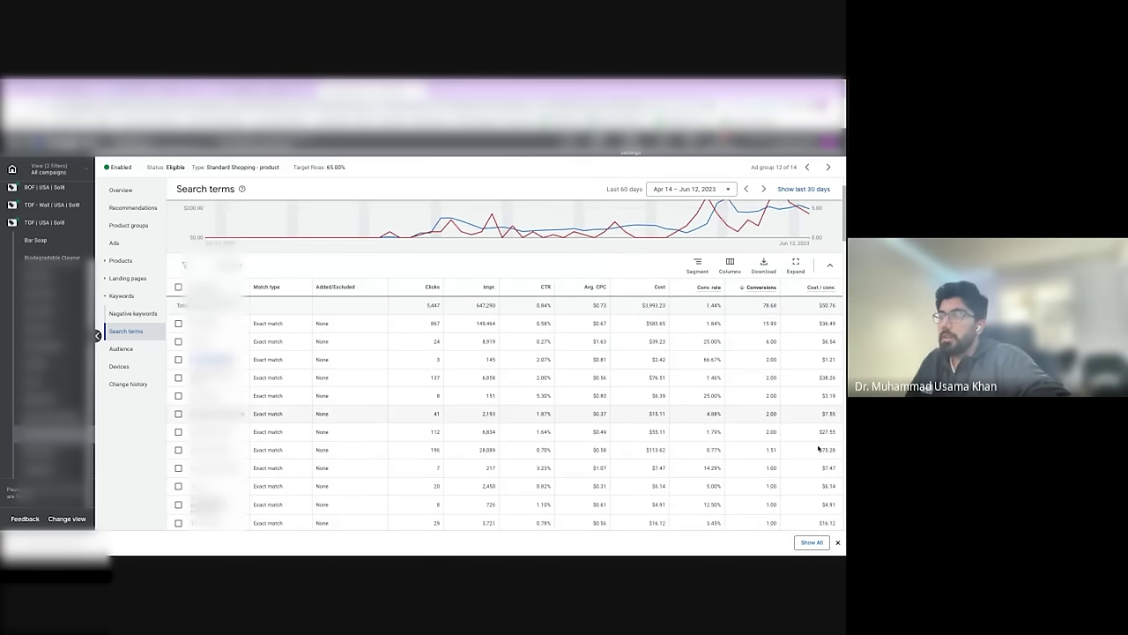
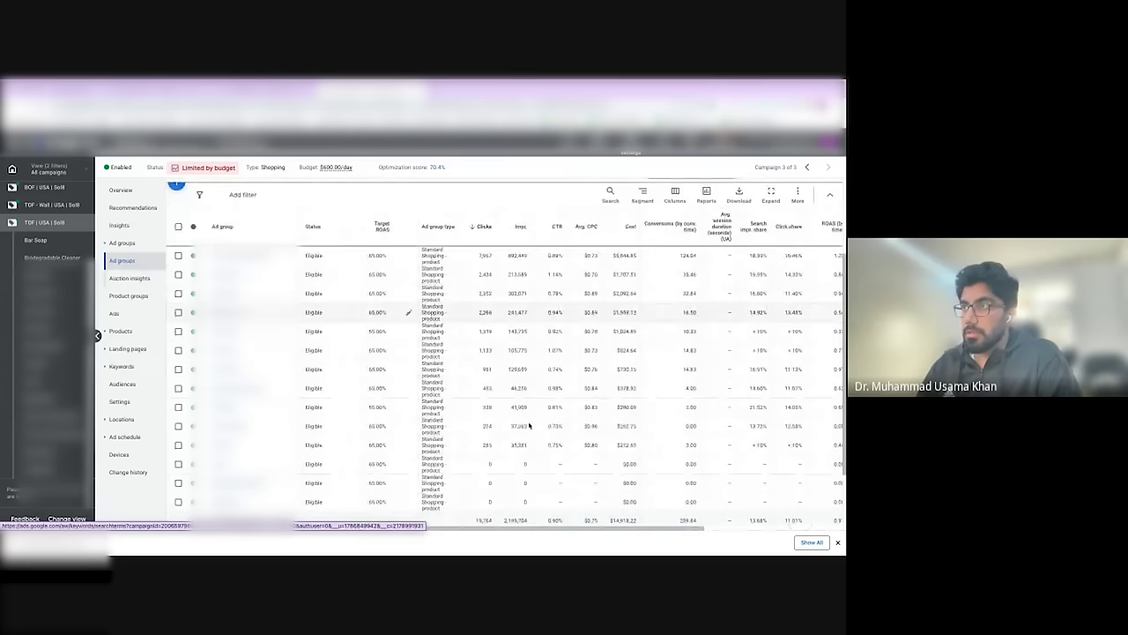
Step: Sort the campaign's ad groups by cost and compare the cost and conversions of the highest-spending ones
{"action": "scroll", "coordinate": [608, 335], "scroll_direction": "down", "scroll_amount": 2}
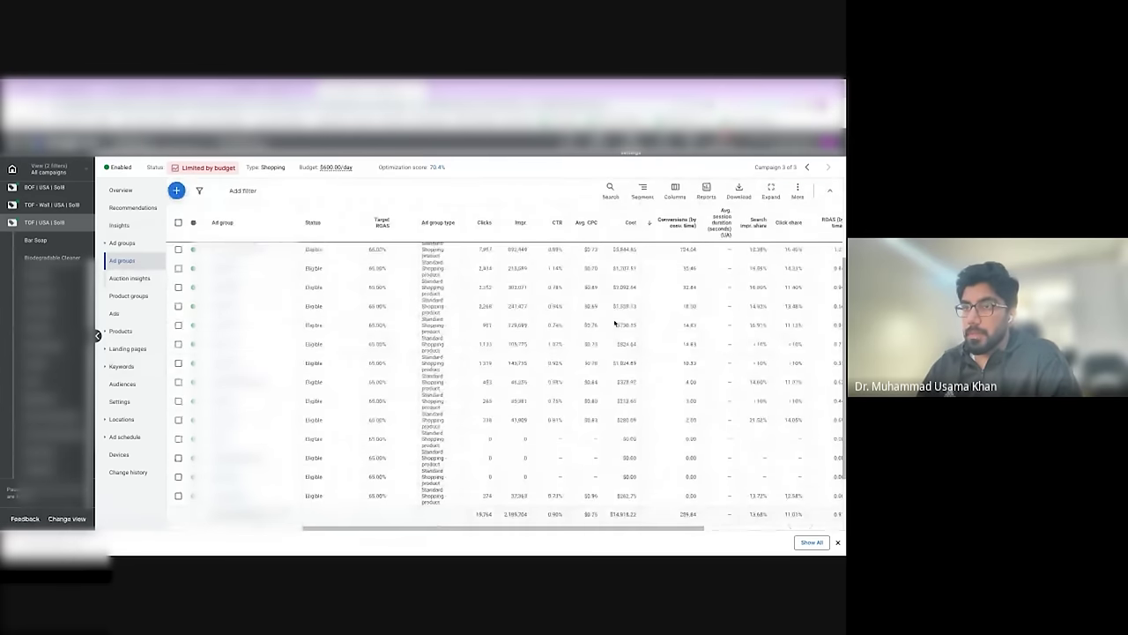
{"action": "scroll", "coordinate": [589, 351], "scroll_direction": "right", "scroll_amount": 2}
{"action": "scroll", "coordinate": [589, 350], "scroll_direction": "up", "scroll_amount": 1}
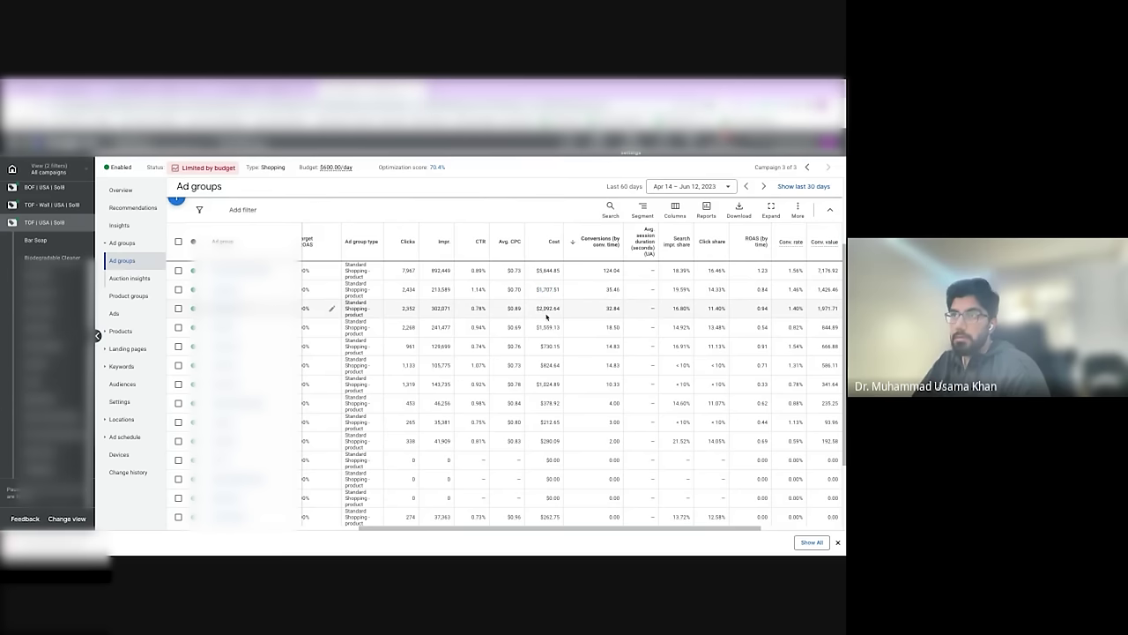
{"action": "left_click", "coordinate": [552, 242]}
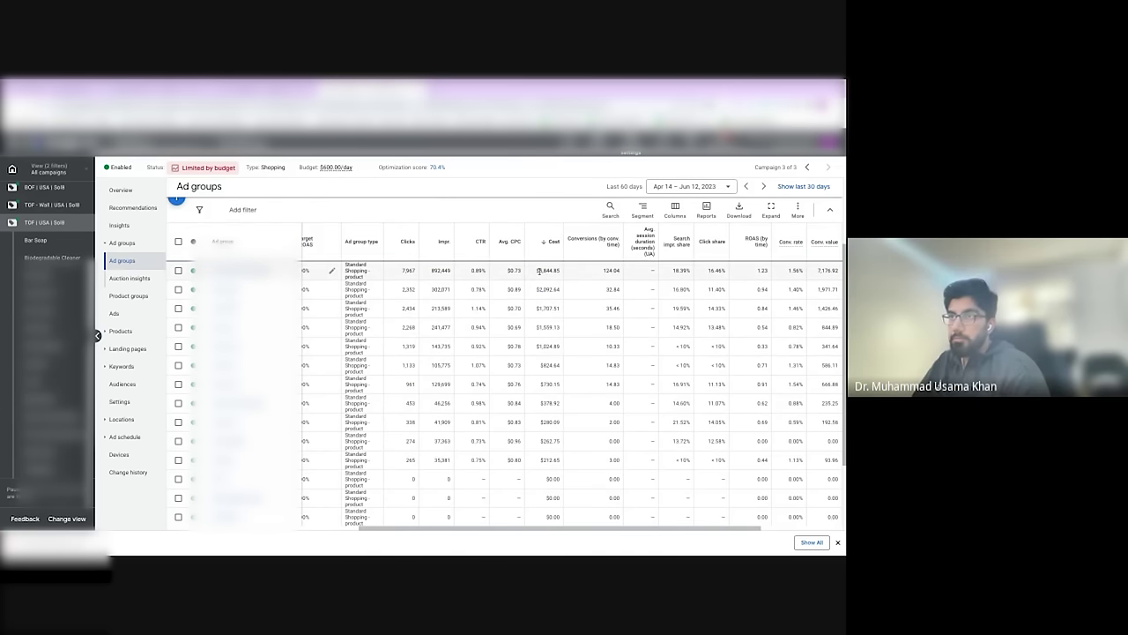
{"action": "left_click_drag", "start_coordinate": [536, 271], "coordinate": [561, 289]}
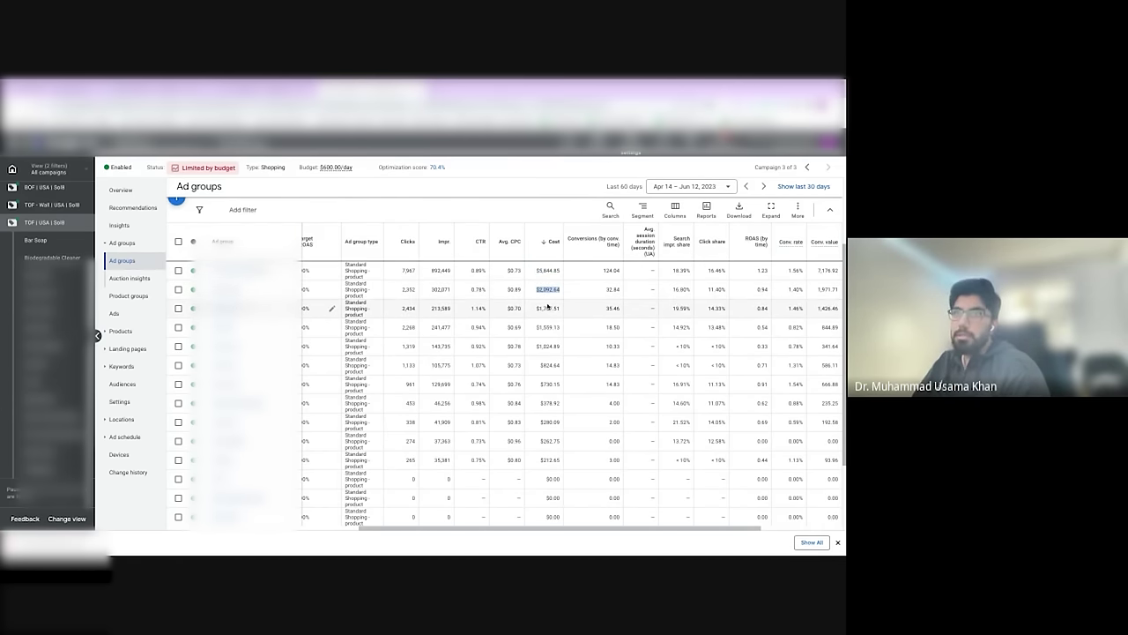
{"action": "left_click", "coordinate": [548, 305]}
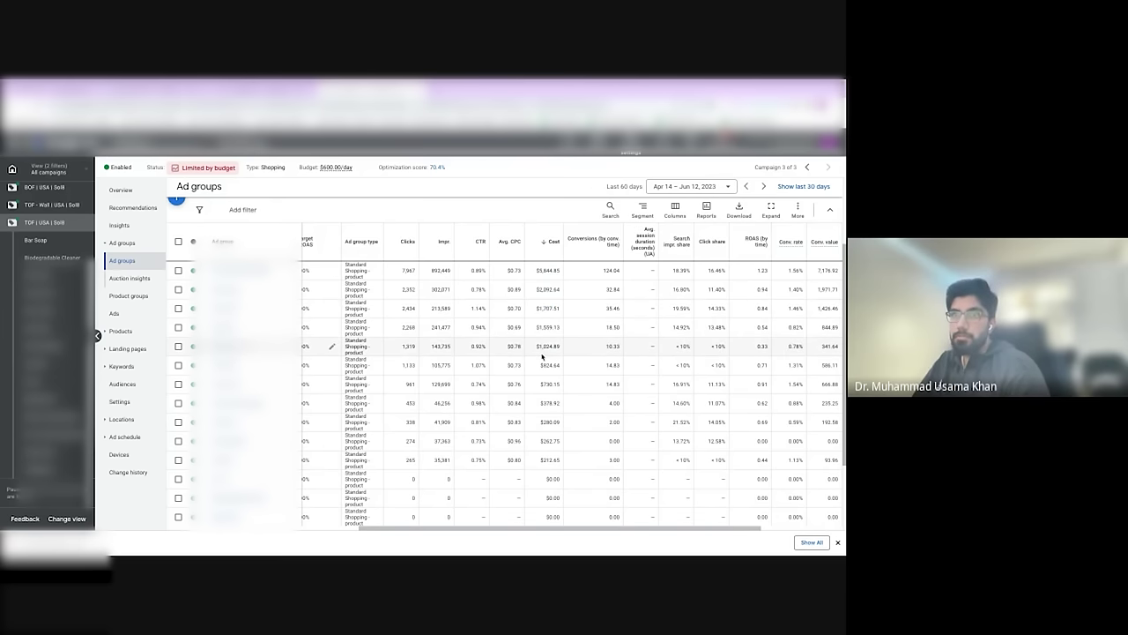
{"action": "left_click_drag", "start_coordinate": [622, 345], "coordinate": [572, 356]}
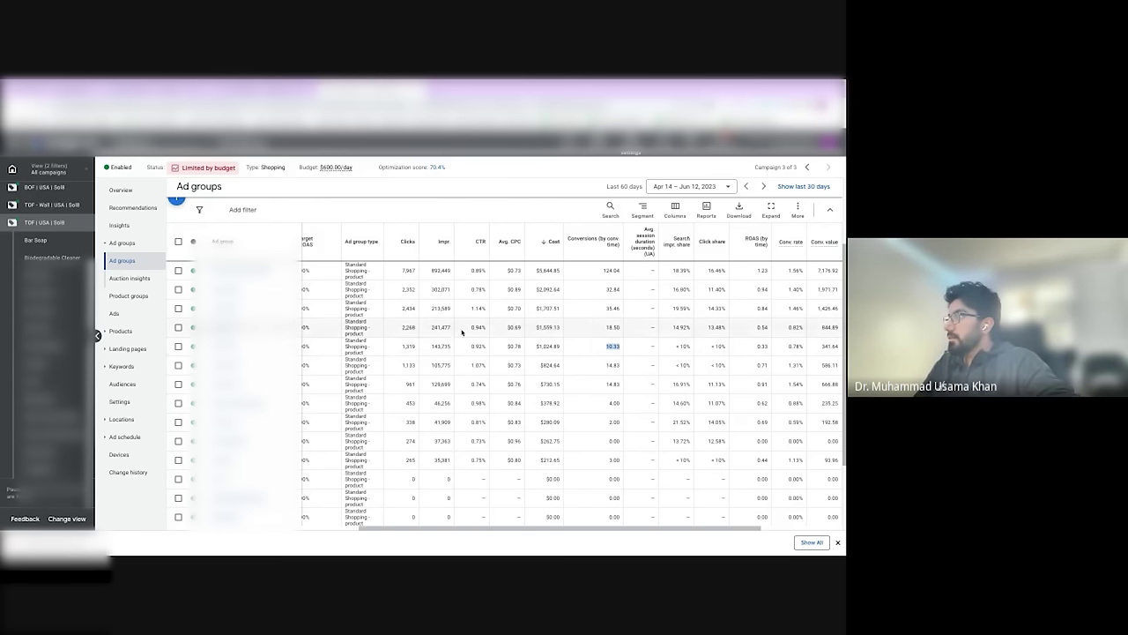
Step: Open the TOF | USA campaign's search terms, sort them by clicks, and review cost, conversions and cost per conversion
{"action": "scroll", "coordinate": [539, 443], "scroll_direction": "down", "scroll_amount": 1}
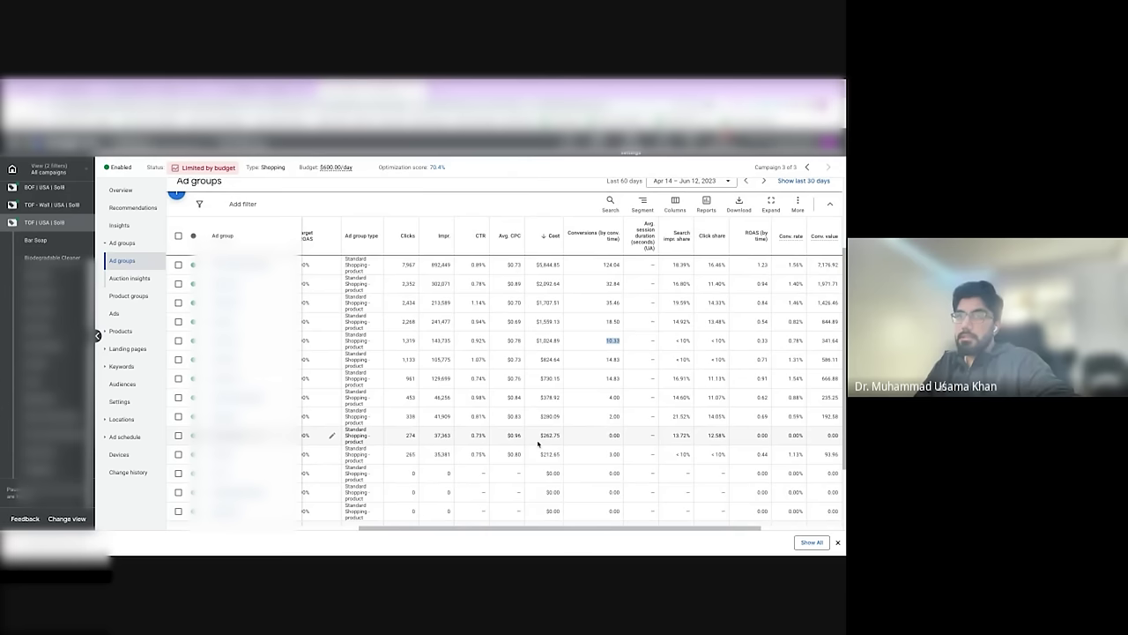
{"action": "scroll", "coordinate": [538, 444], "scroll_direction": "up", "scroll_amount": 1}
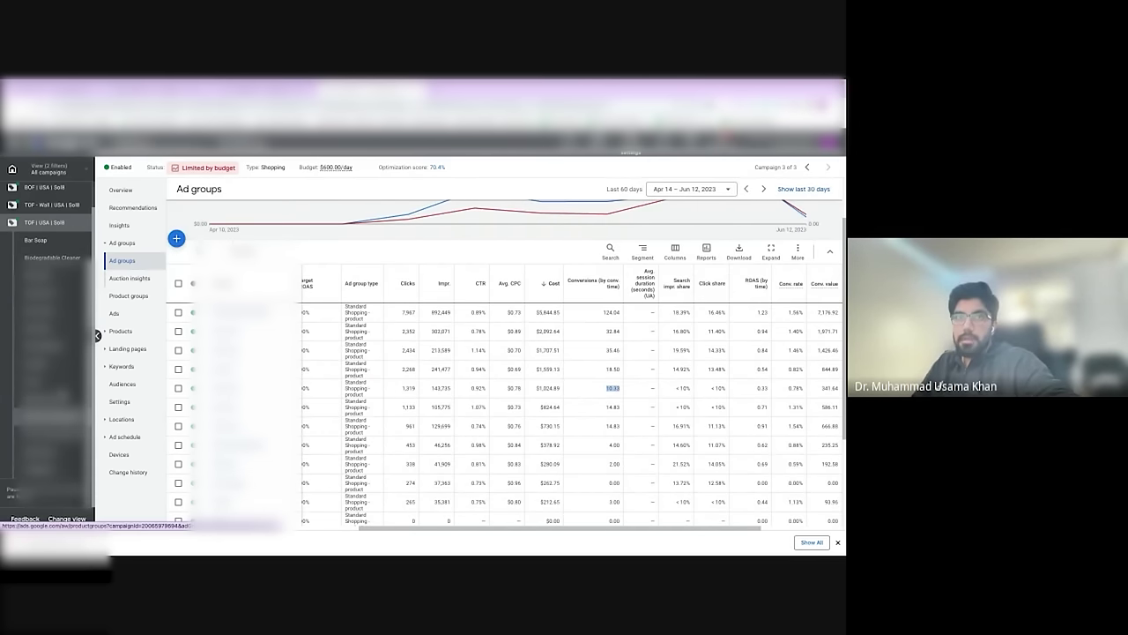
{"action": "left_click", "coordinate": [120, 365]}
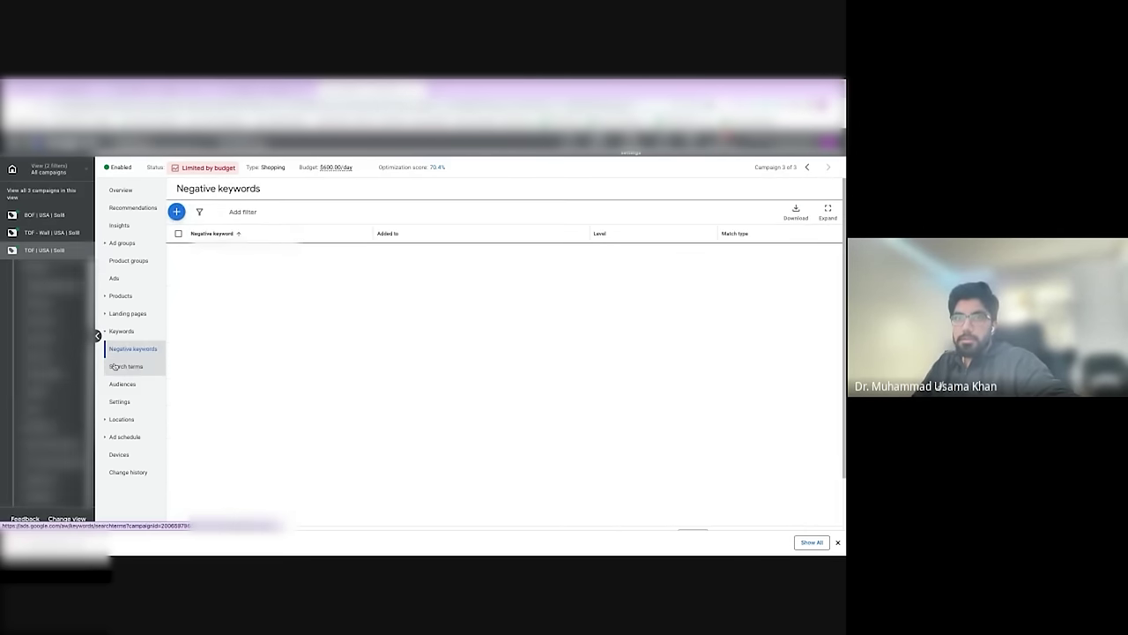
{"action": "left_click", "coordinate": [115, 366]}
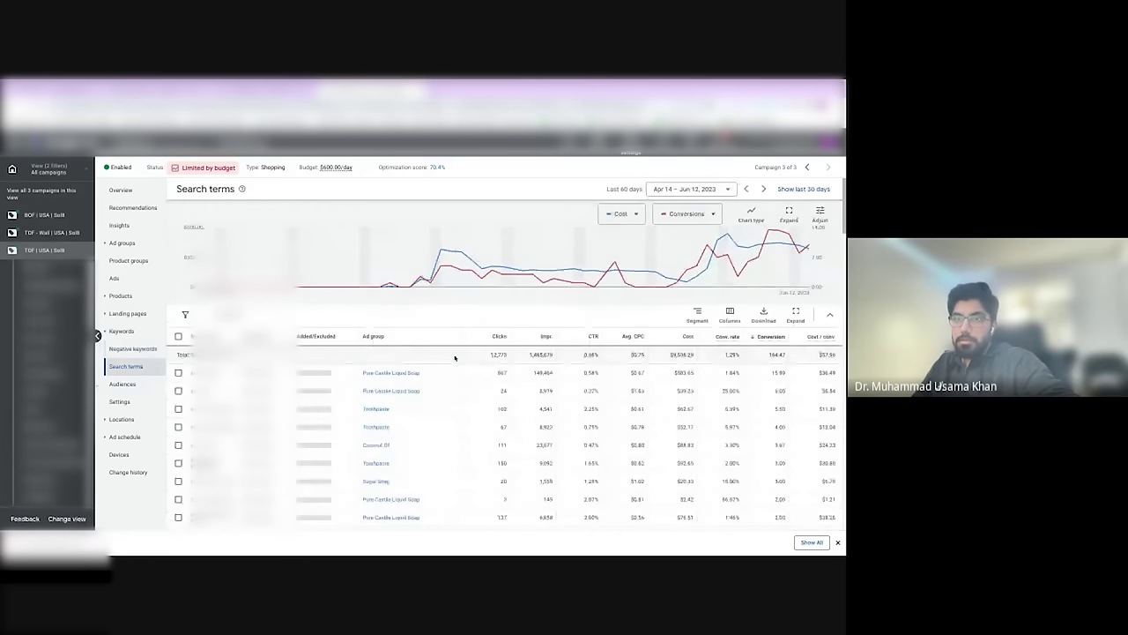
{"action": "scroll", "coordinate": [455, 357], "scroll_direction": "down", "scroll_amount": 1}
{"action": "scroll", "coordinate": [391, 339], "scroll_direction": "down", "scroll_amount": 1}
{"action": "left_click", "coordinate": [495, 220]}
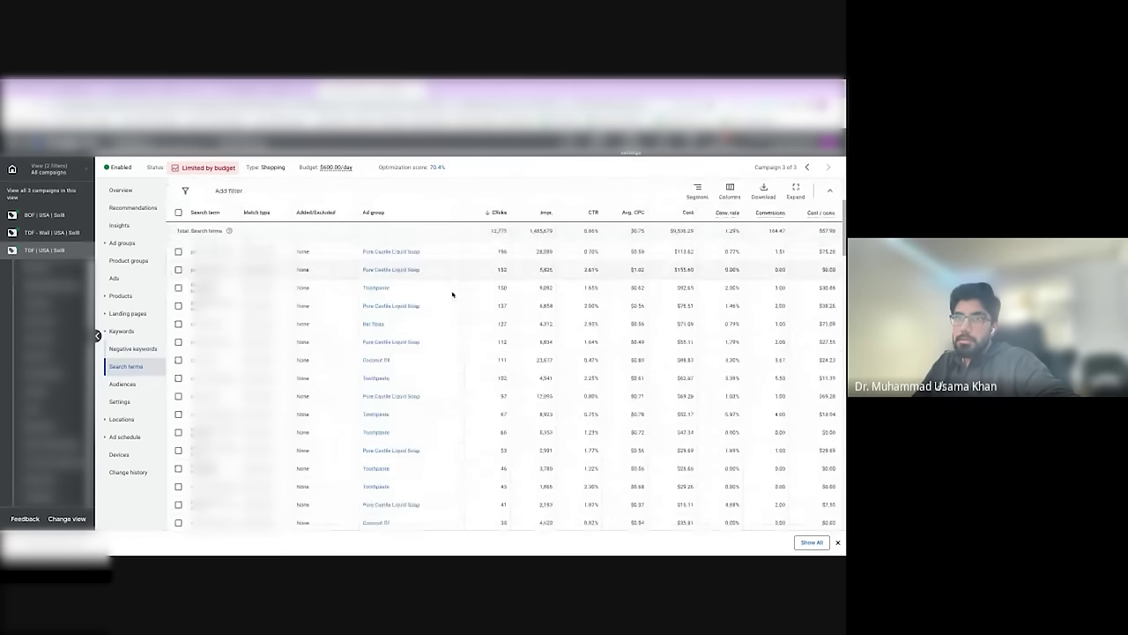
{"action": "scroll", "coordinate": [453, 295], "scroll_direction": "down", "scroll_amount": 1}
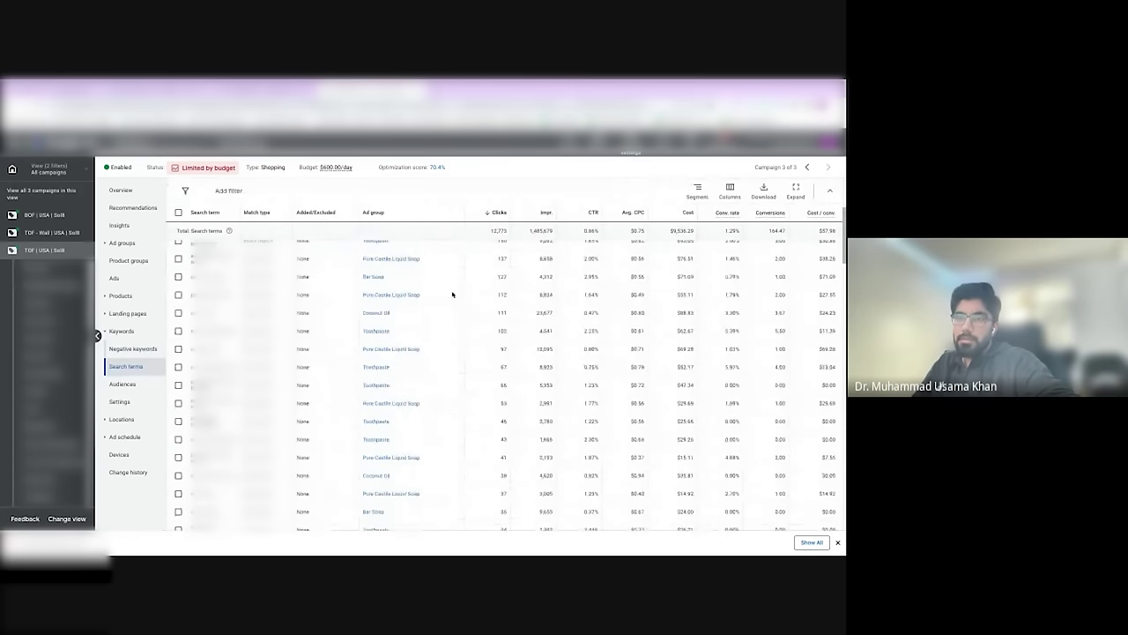
{"action": "scroll", "coordinate": [452, 295], "scroll_direction": "down", "scroll_amount": 1}
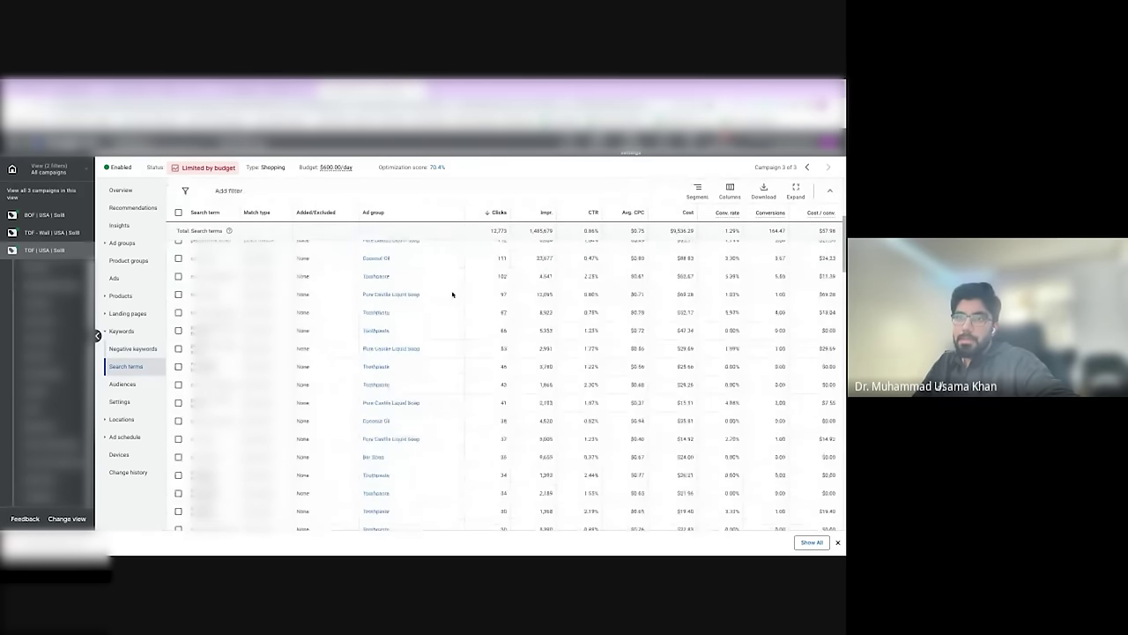
{"action": "scroll", "coordinate": [452, 294], "scroll_direction": "up", "scroll_amount": 3}
{"action": "scroll", "coordinate": [452, 294], "scroll_direction": "down", "scroll_amount": 4}
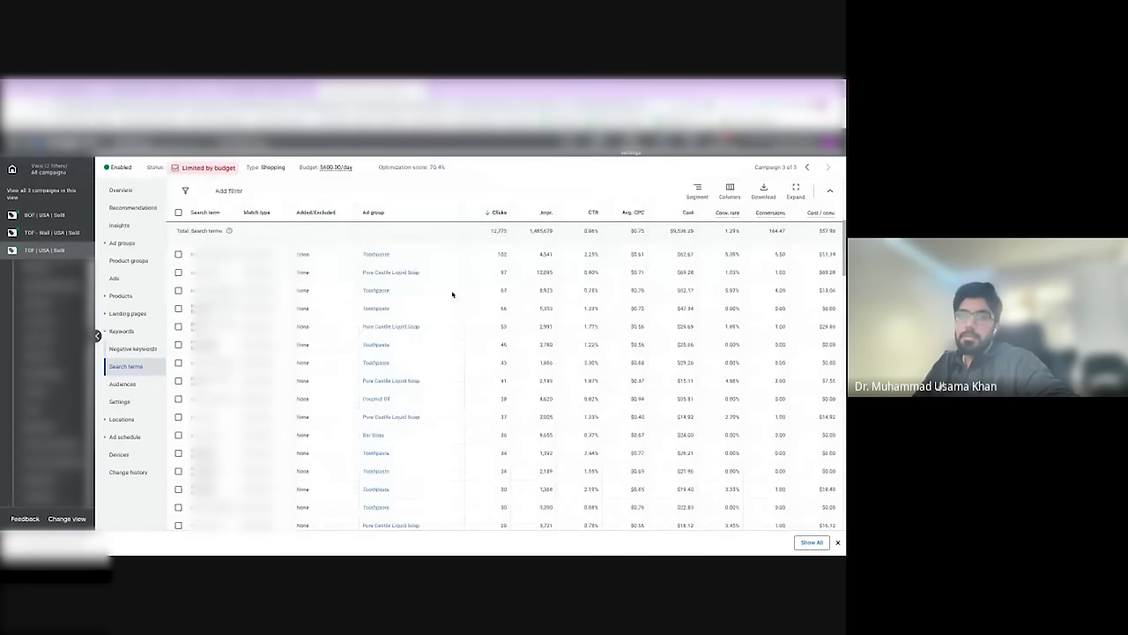
{"action": "scroll", "coordinate": [452, 294], "scroll_direction": "down", "scroll_amount": 1}
Step: Add the Pure Castile Liquid Soap search term with 37 clicks as a negative keyword to the Brand Keywords list and save
{"action": "left_click", "coordinate": [179, 385]}
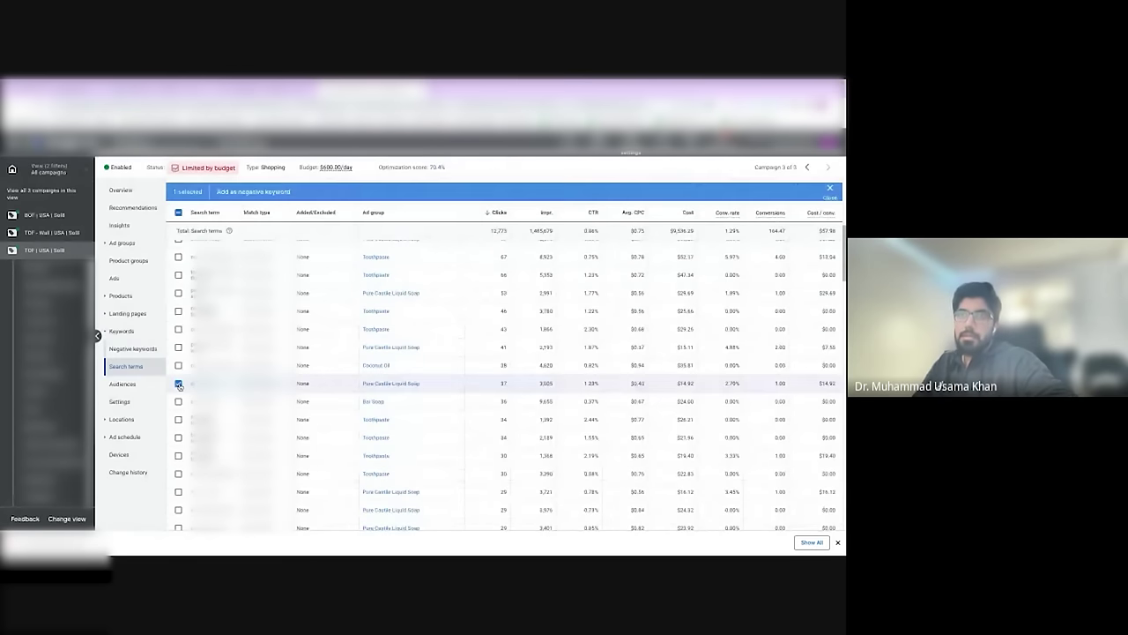
{"action": "left_click", "coordinate": [265, 191]}
{"action": "left_click", "coordinate": [182, 265]}
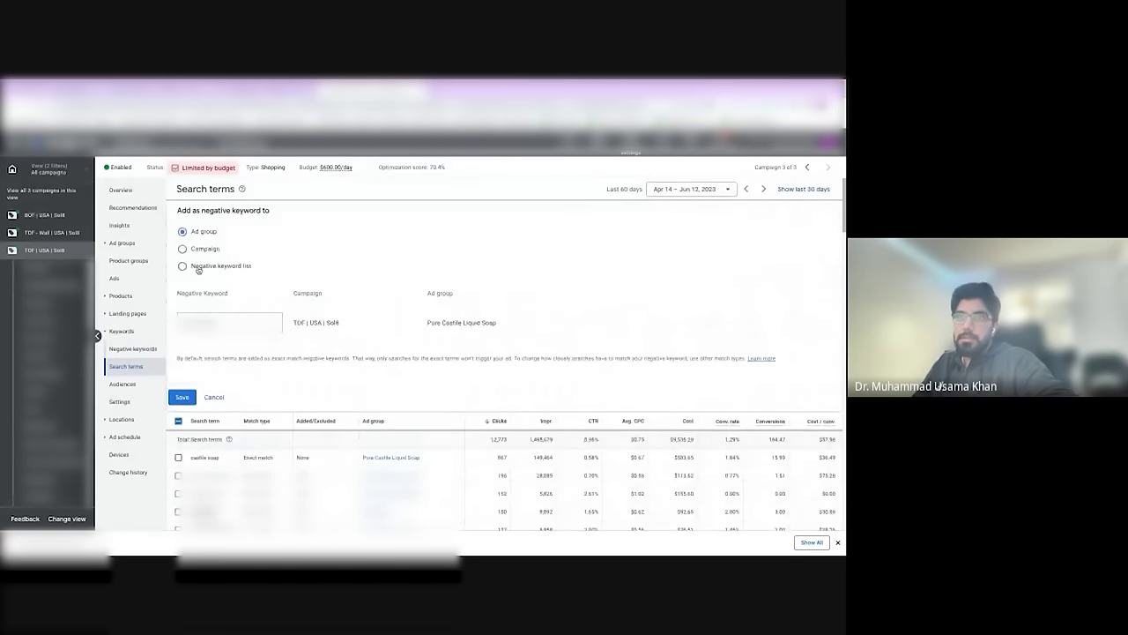
{"action": "left_click", "coordinate": [182, 425]}
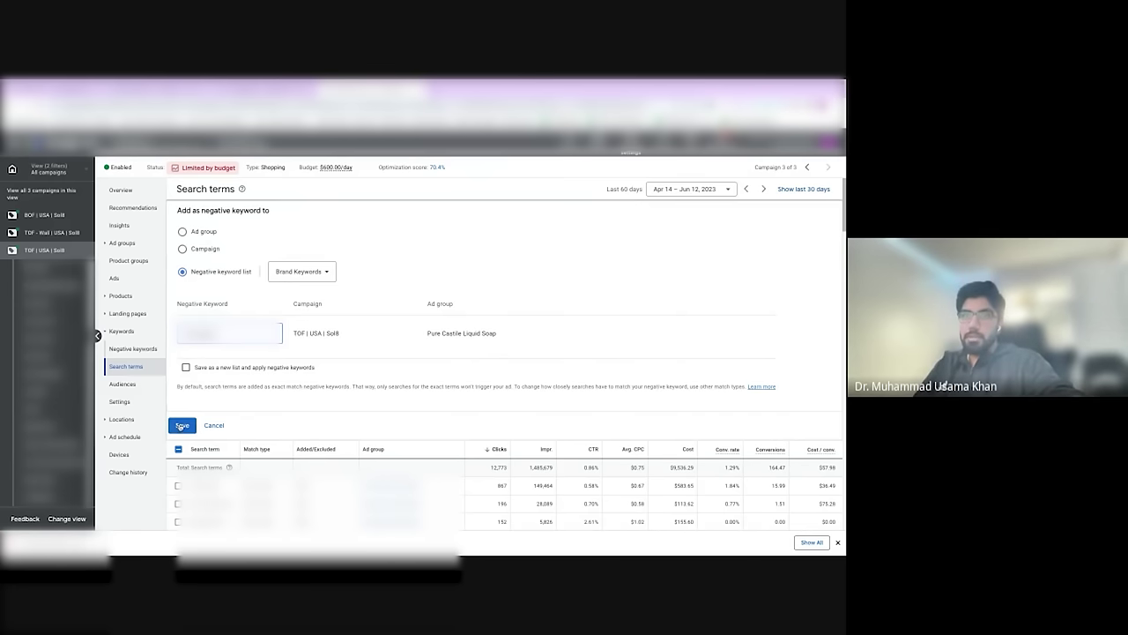
{"action": "left_click", "coordinate": [182, 425]}
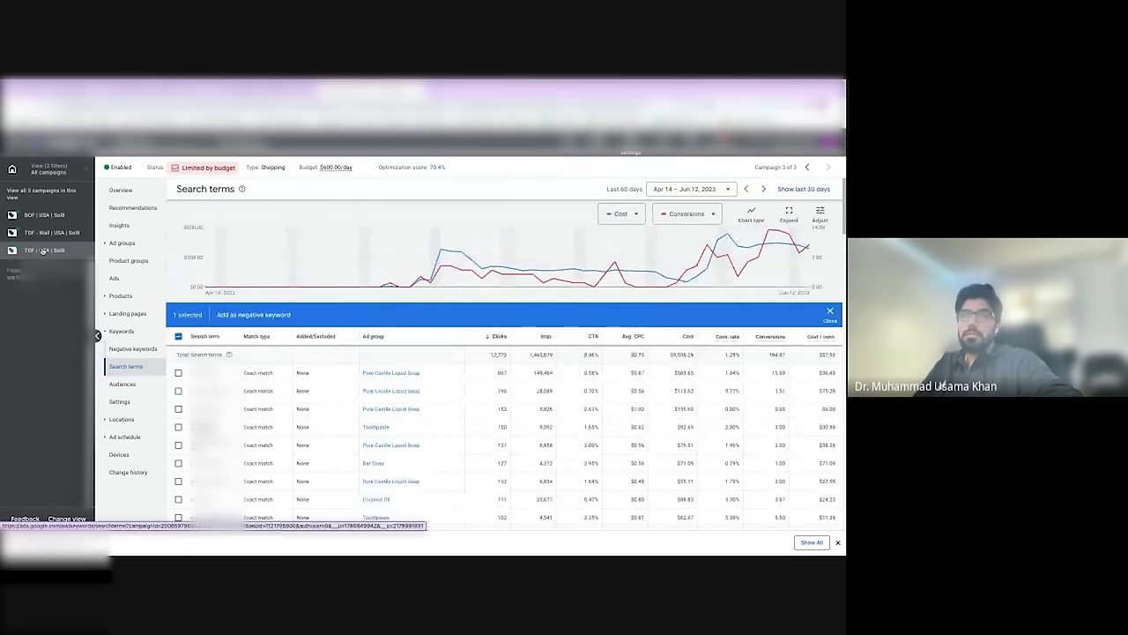
Step: Return to the campaigns overview for all campaigns and examine the TOF | USA campaign's conversions, cost per conversion and ROAS
{"action": "left_click", "coordinate": [48, 167]}
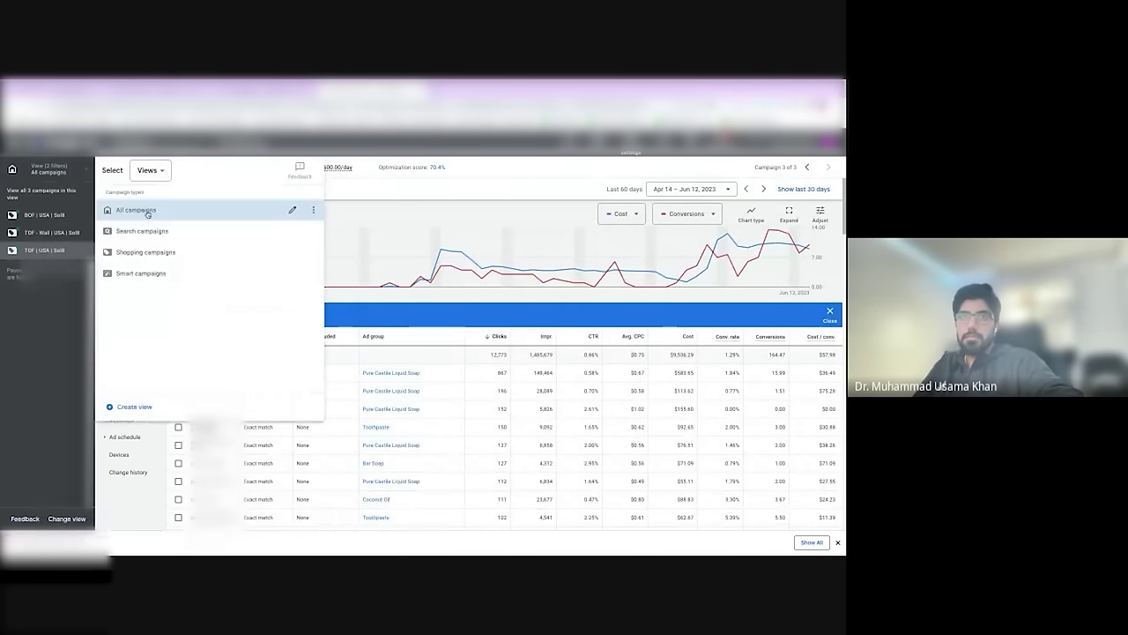
{"action": "left_click", "coordinate": [148, 208]}
{"action": "left_click", "coordinate": [132, 254]}
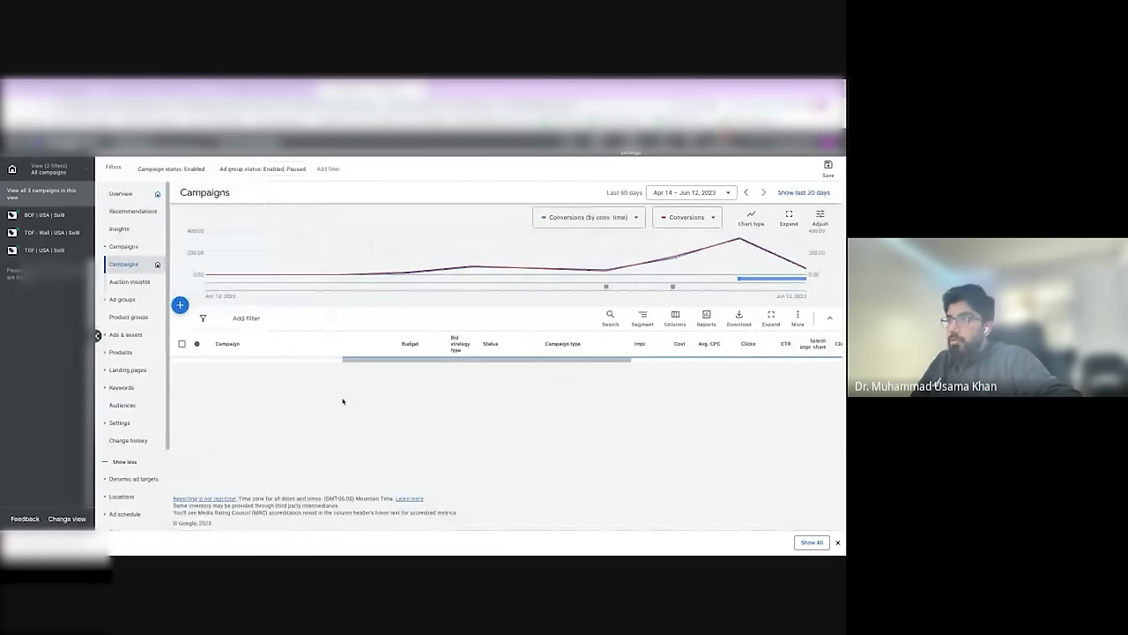
{"action": "scroll", "coordinate": [494, 390], "scroll_direction": "right", "scroll_amount": 3}
{"action": "scroll", "coordinate": [494, 390], "scroll_direction": "down", "scroll_amount": 1}
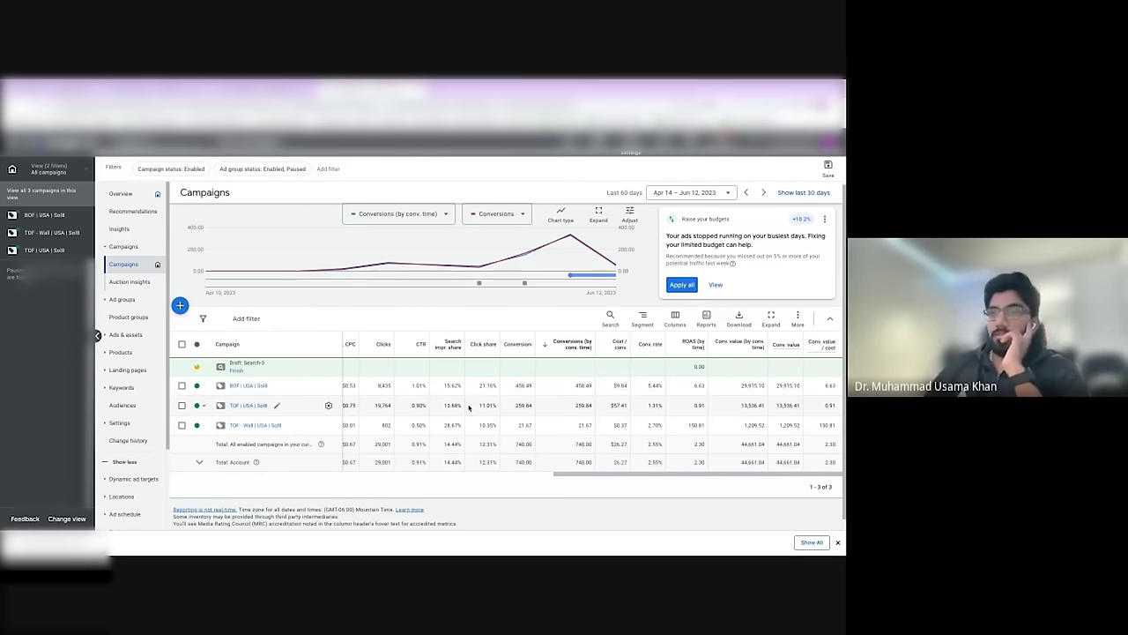
{"action": "left_click", "coordinate": [181, 406]}
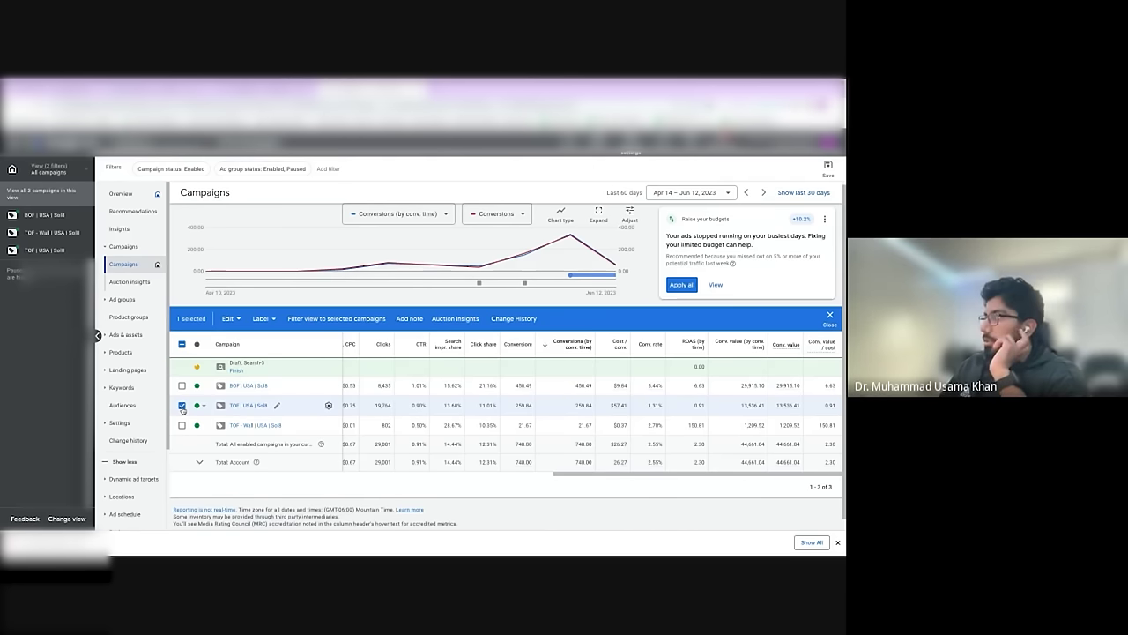
{"action": "left_click", "coordinate": [181, 405]}
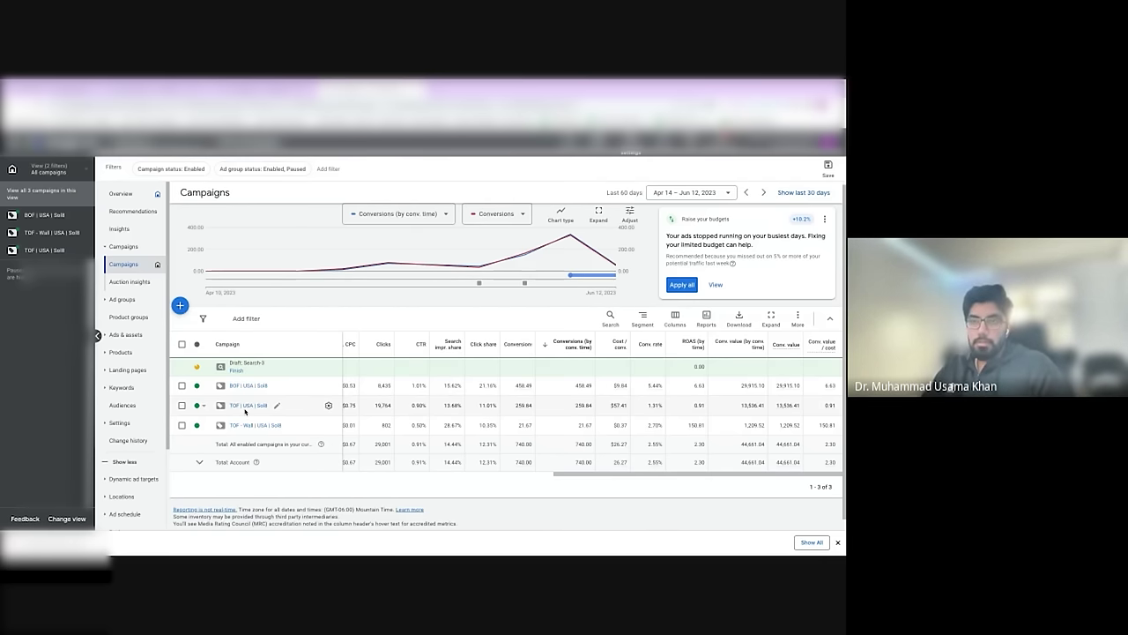
Step: Open the BOF | USA campaign's search terms and review their clicks, conversion rates and cost per conversion
{"action": "left_click", "coordinate": [238, 387]}
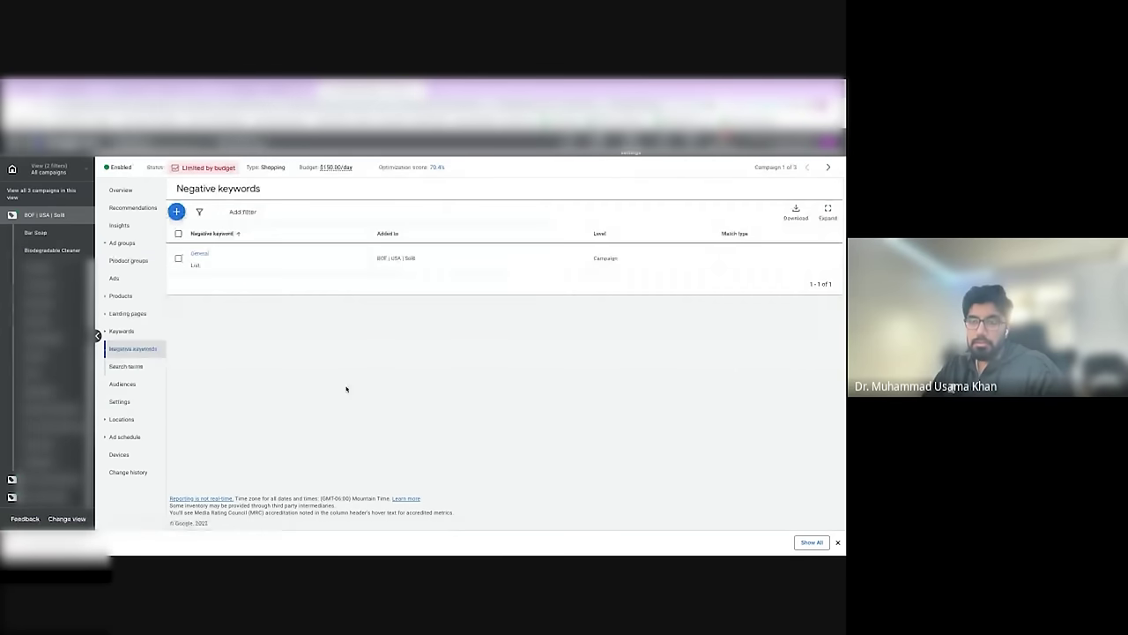
{"action": "left_click", "coordinate": [125, 368]}
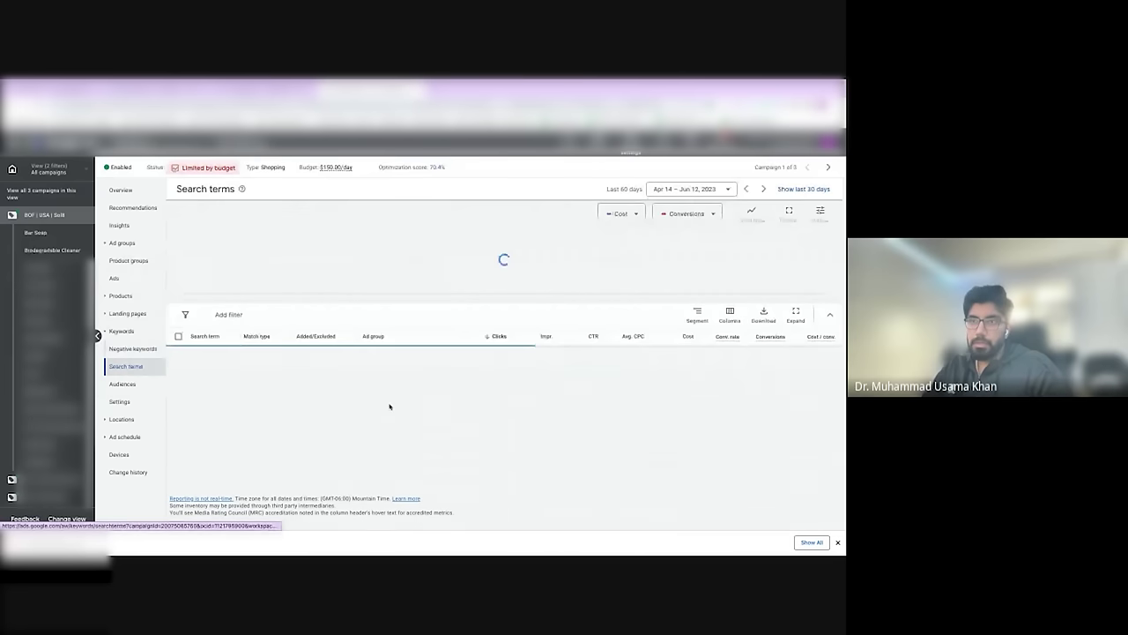
{"action": "scroll", "coordinate": [389, 397], "scroll_direction": "down", "scroll_amount": 4}
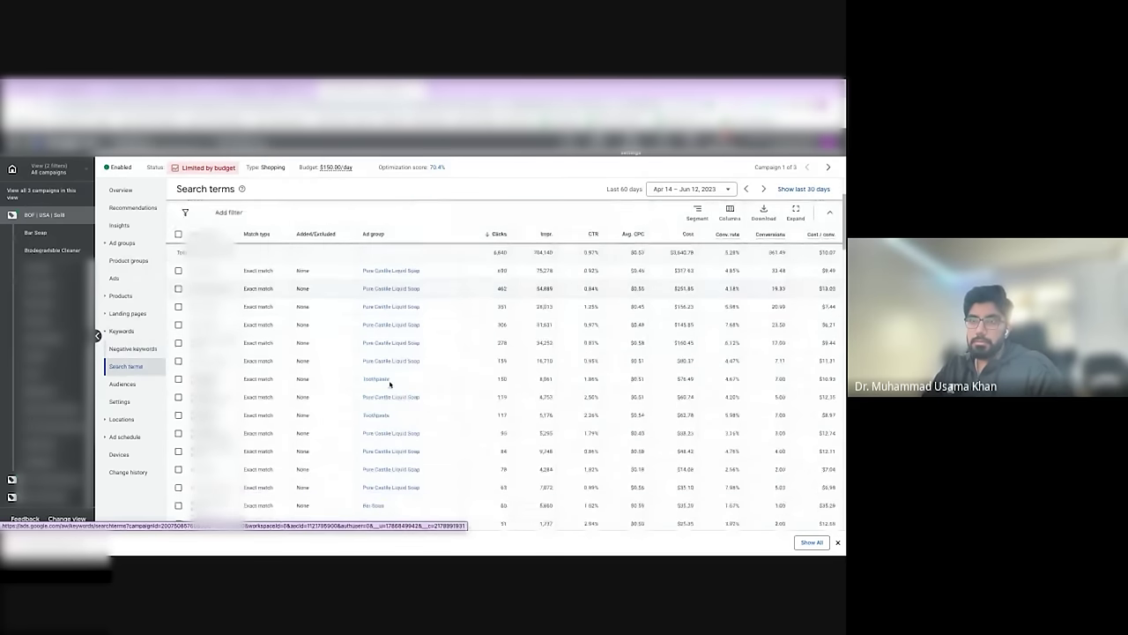
{"action": "scroll", "coordinate": [389, 383], "scroll_direction": "down", "scroll_amount": 2}
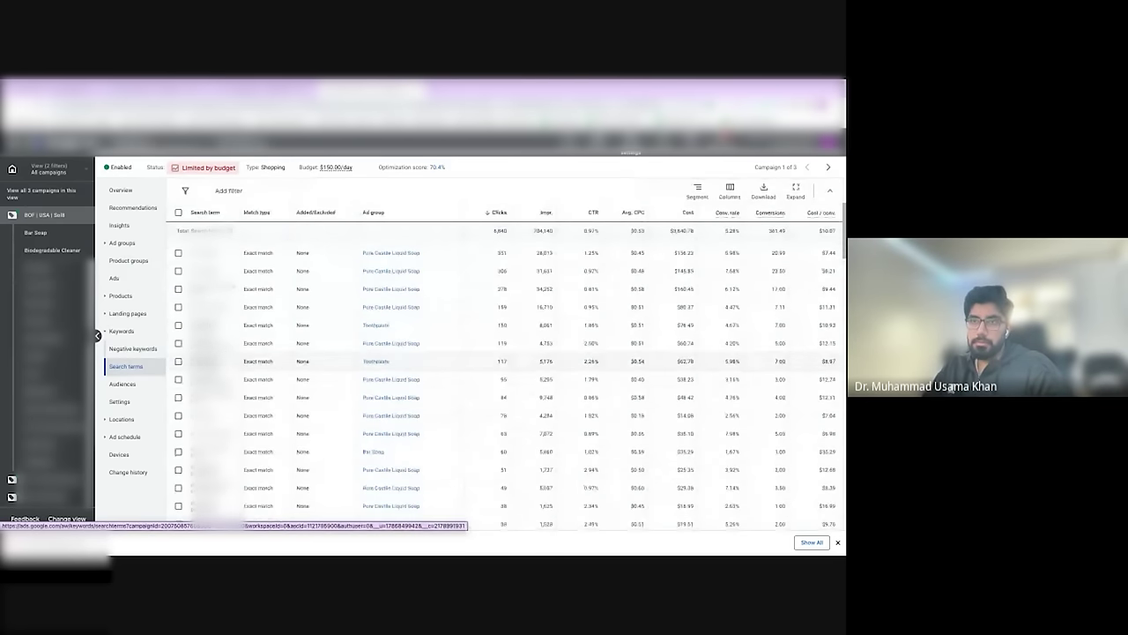
{"action": "scroll", "coordinate": [507, 379], "scroll_direction": "down", "scroll_amount": 2}
{"action": "scroll", "coordinate": [506, 379], "scroll_direction": "down", "scroll_amount": 4}
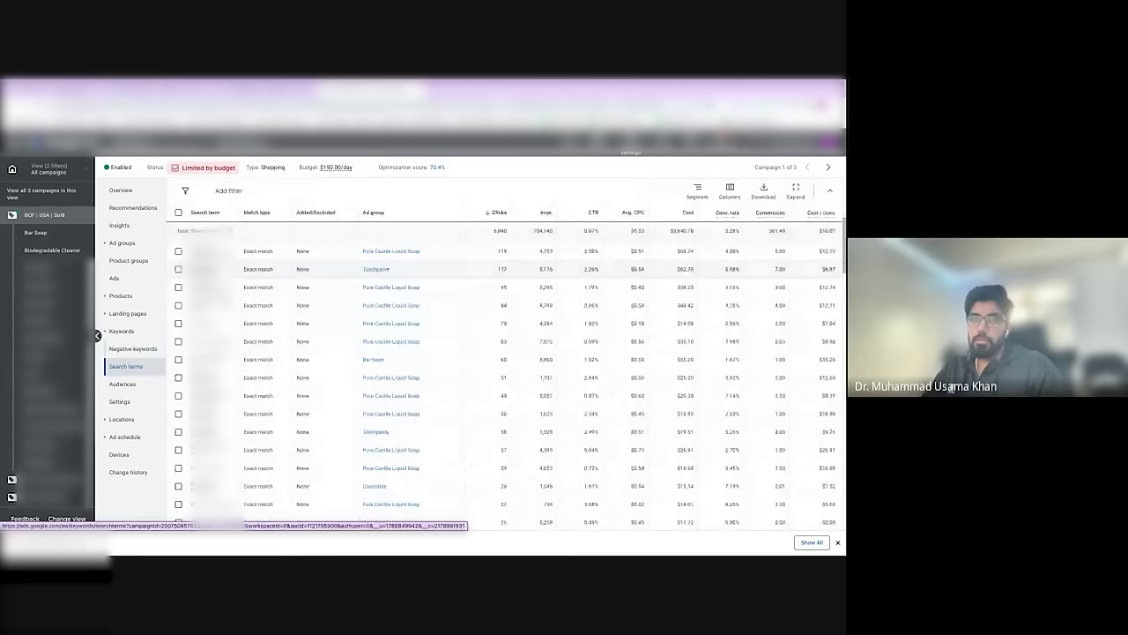
{"action": "scroll", "coordinate": [506, 379], "scroll_direction": "down", "scroll_amount": 2}
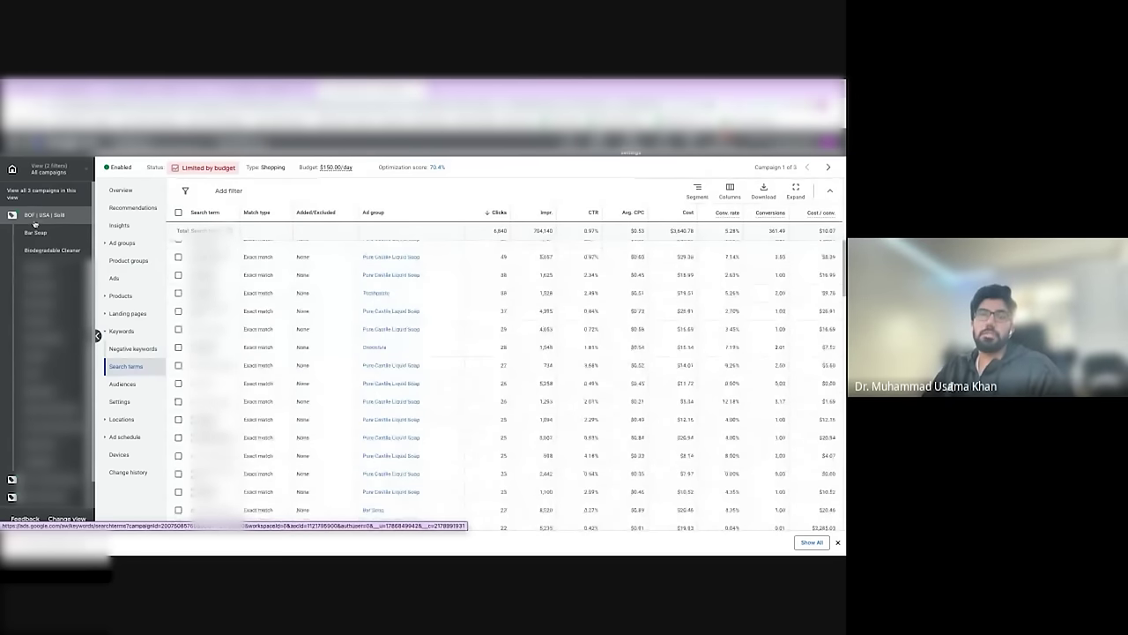
Step: Go back to the all-campaigns overview and compare the three Shopping campaigns, leaving only TOF | USA selected
{"action": "left_click", "coordinate": [35, 226]}
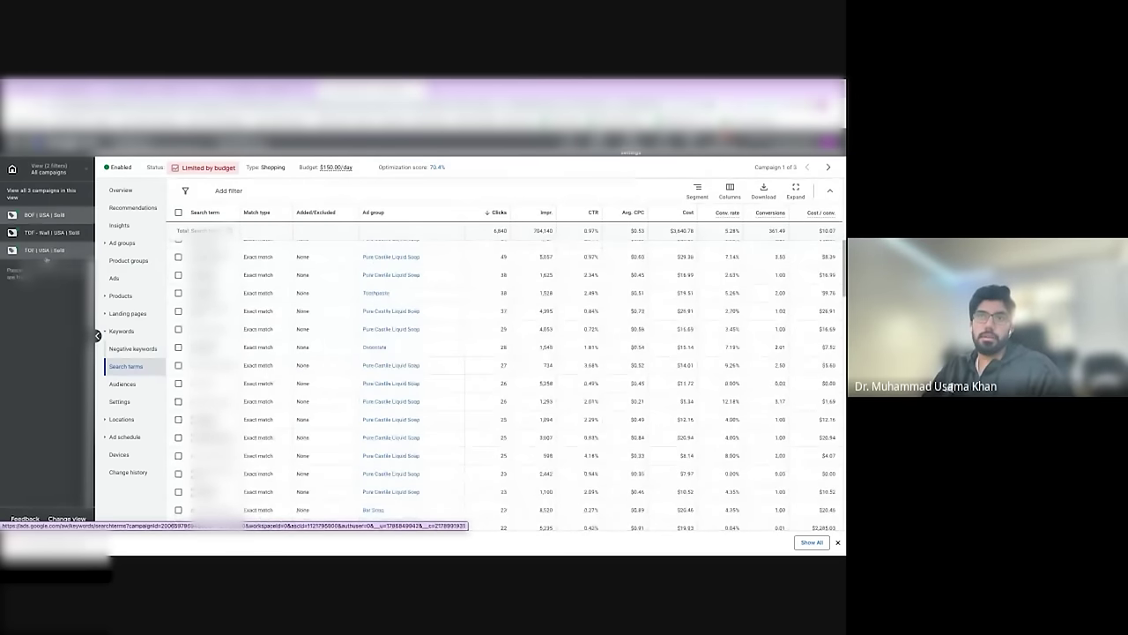
{"action": "left_click", "coordinate": [49, 169]}
{"action": "left_click", "coordinate": [136, 212]}
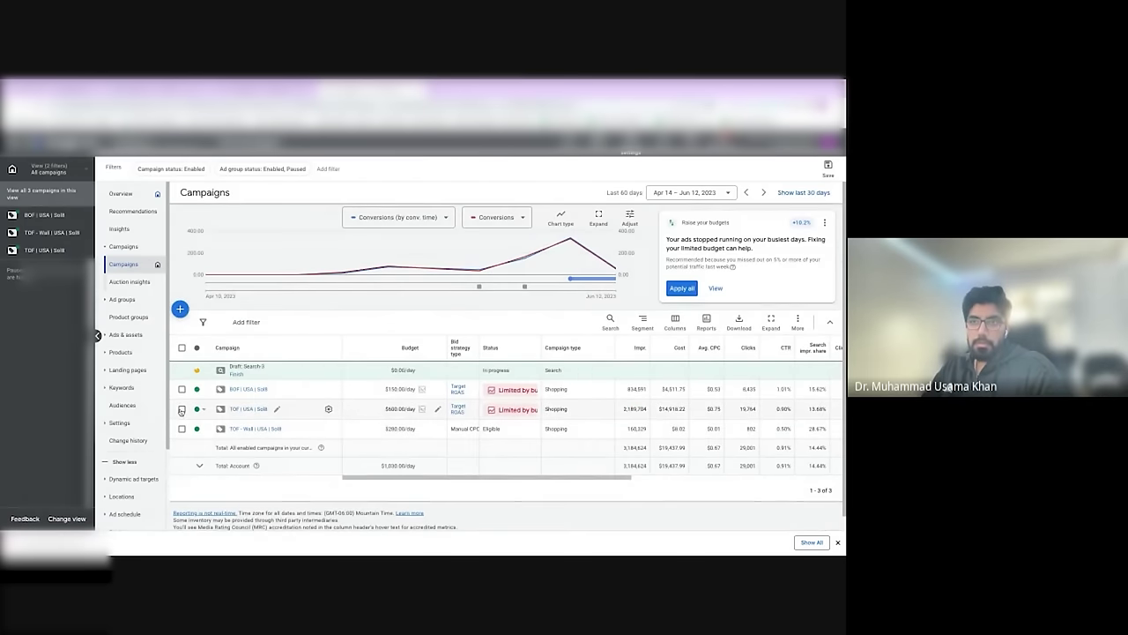
{"action": "left_click", "coordinate": [181, 409]}
{"action": "left_click", "coordinate": [182, 429]}
{"action": "left_click", "coordinate": [182, 389]}
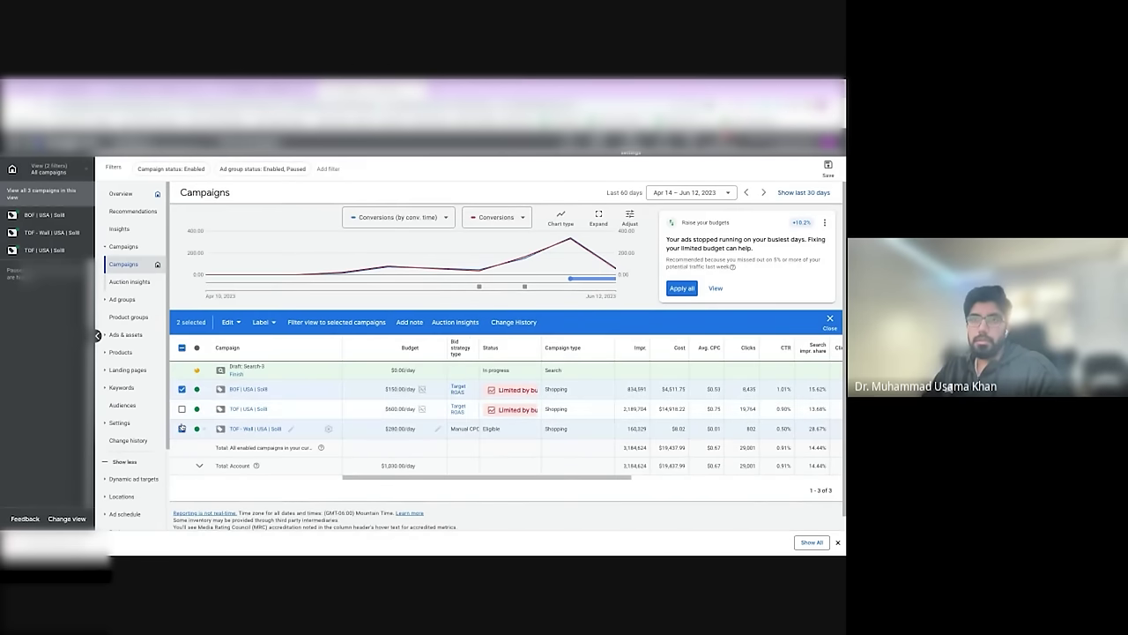
{"action": "left_click", "coordinate": [181, 428]}
{"action": "left_click", "coordinate": [181, 389]}
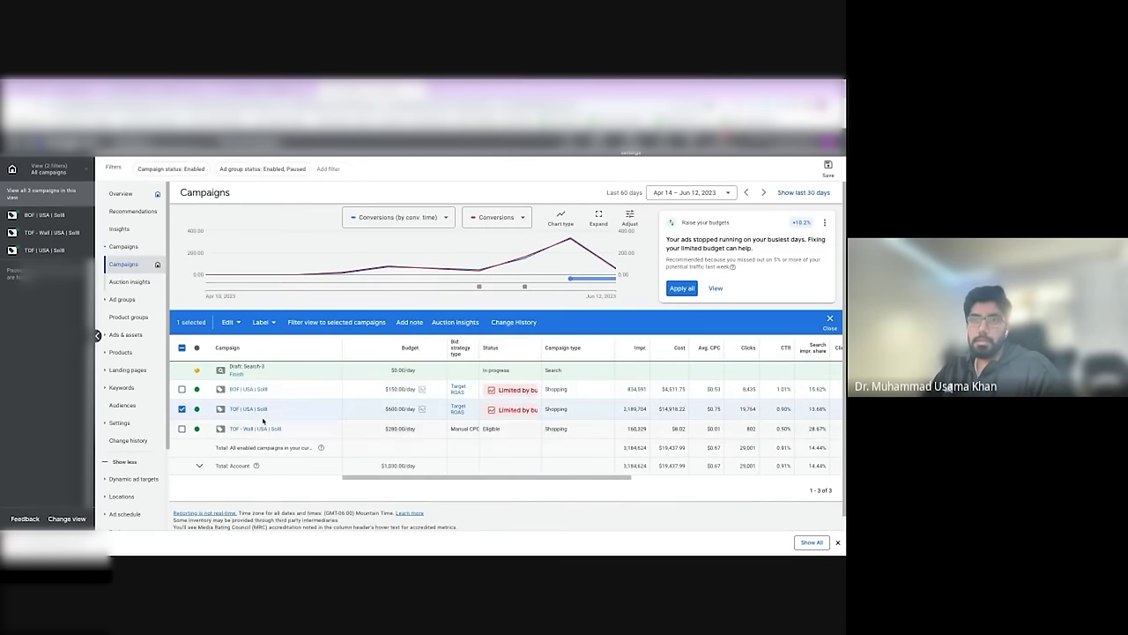
Step: Open the TOF | USA campaign and review its negative keywords and search terms
{"action": "left_click", "coordinate": [247, 409]}
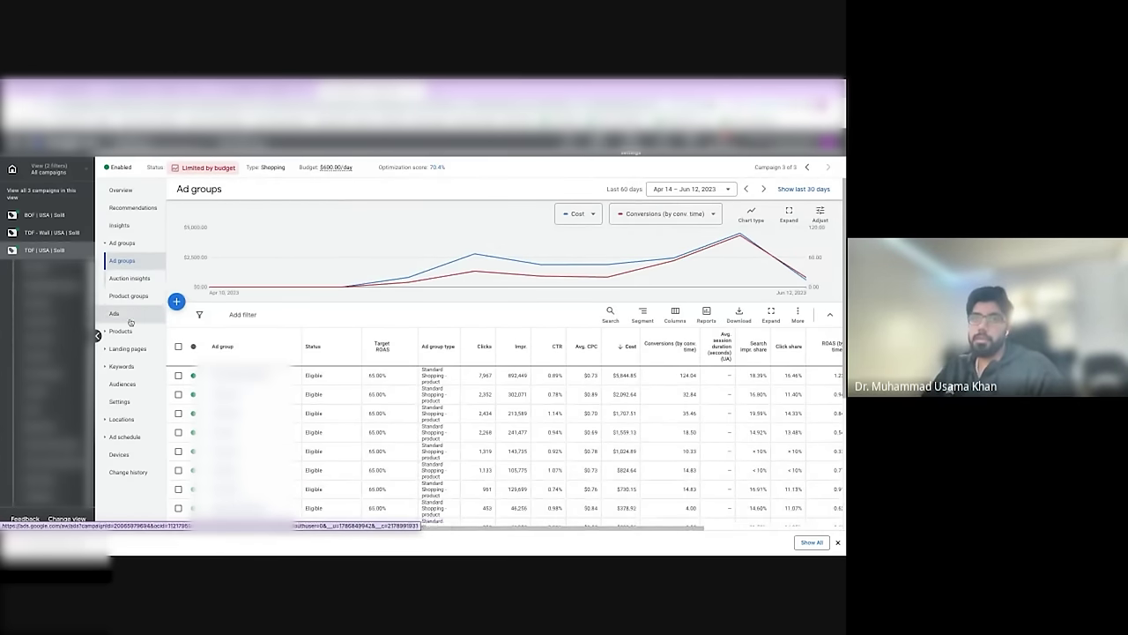
{"action": "left_click", "coordinate": [110, 366]}
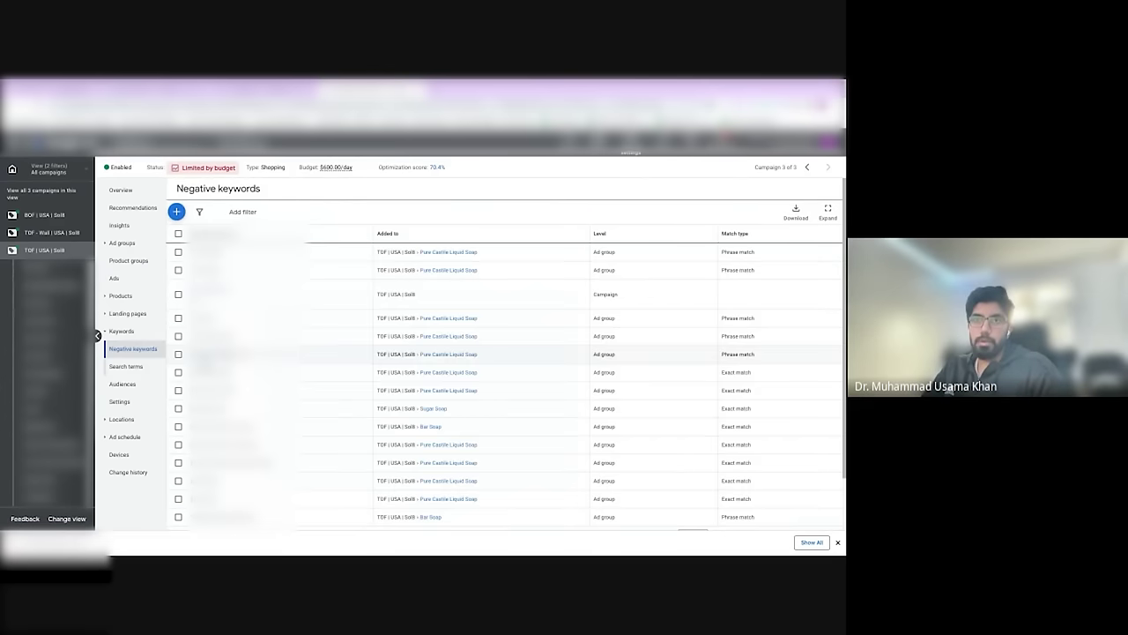
{"action": "left_click", "coordinate": [138, 367]}
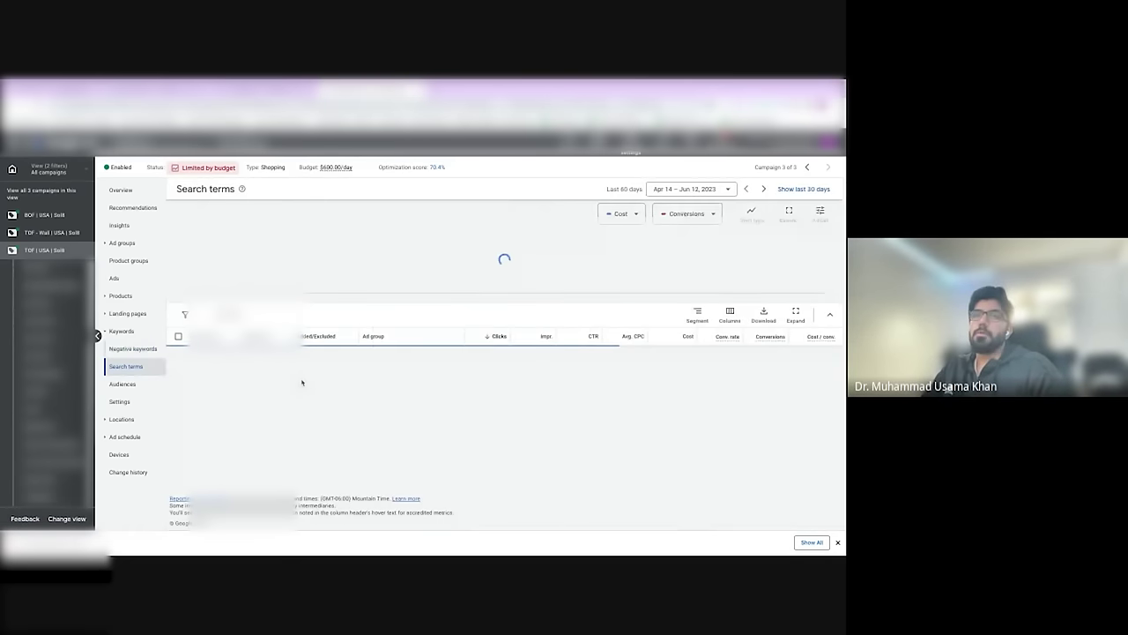
{"action": "left_click", "coordinate": [132, 349]}
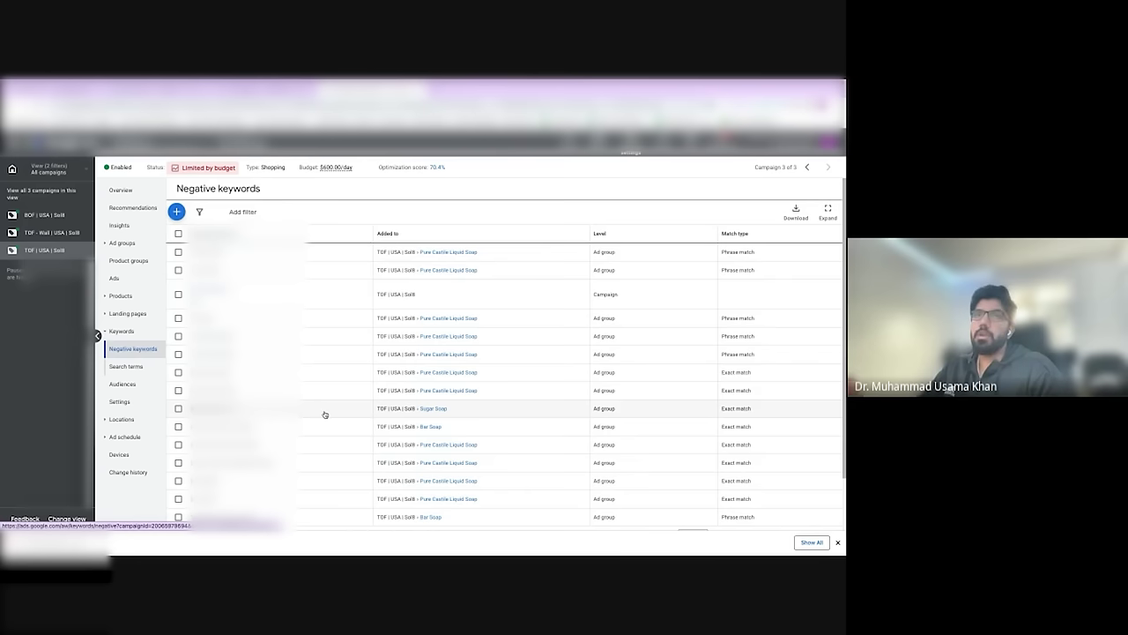
Step: Check the BOF | USA campaign's negative keywords and settings, and review its search terms
{"action": "left_click", "coordinate": [44, 215]}
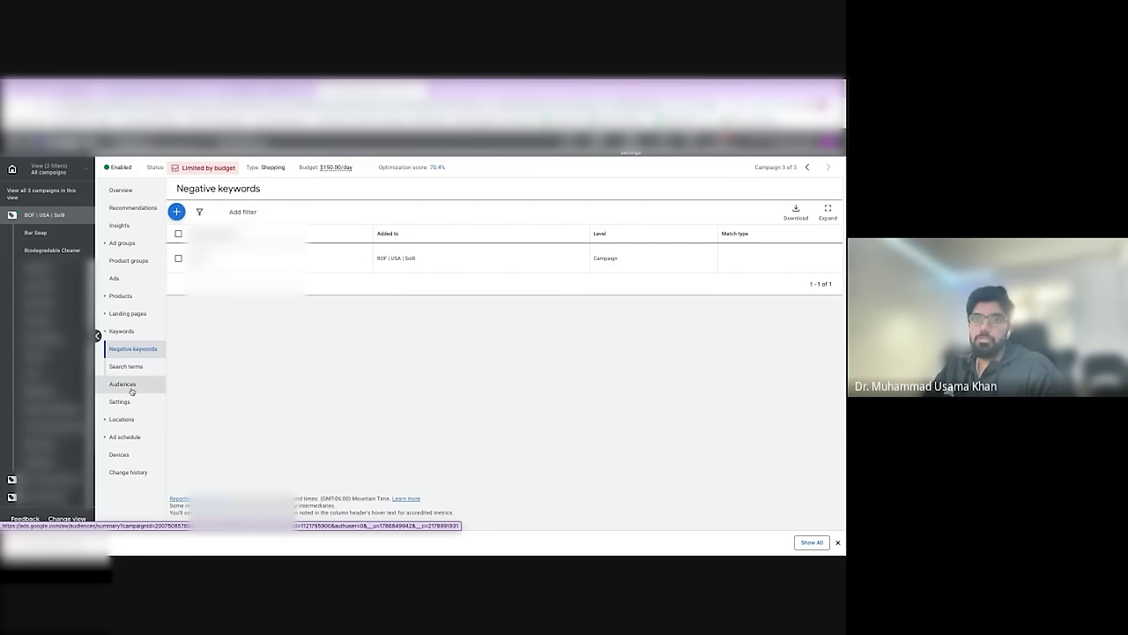
{"action": "left_click", "coordinate": [120, 401]}
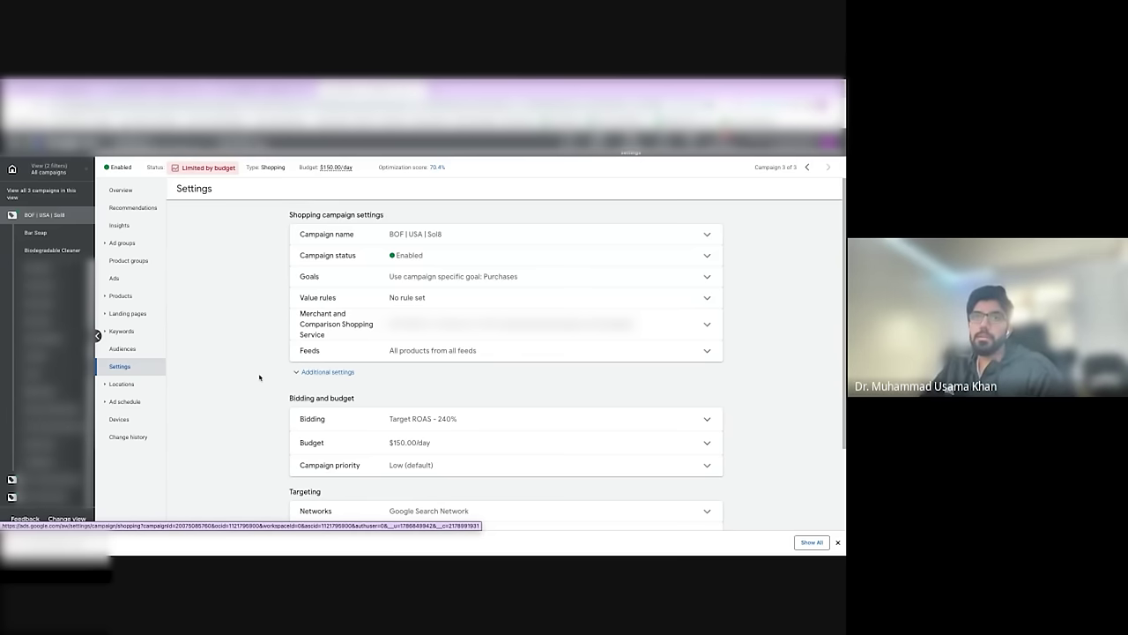
{"action": "left_click", "coordinate": [123, 331]}
{"action": "left_click", "coordinate": [125, 366]}
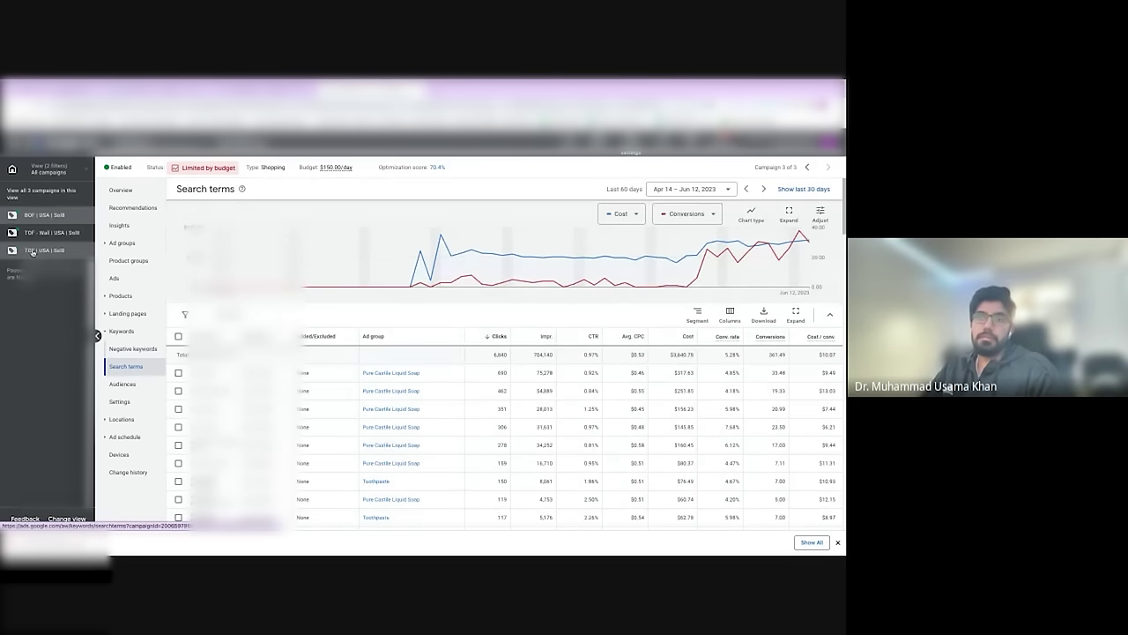
{"action": "scroll", "coordinate": [44, 251], "scroll_direction": "down", "scroll_amount": 3}
{"action": "scroll", "coordinate": [507, 370], "scroll_direction": "down", "scroll_amount": 10}
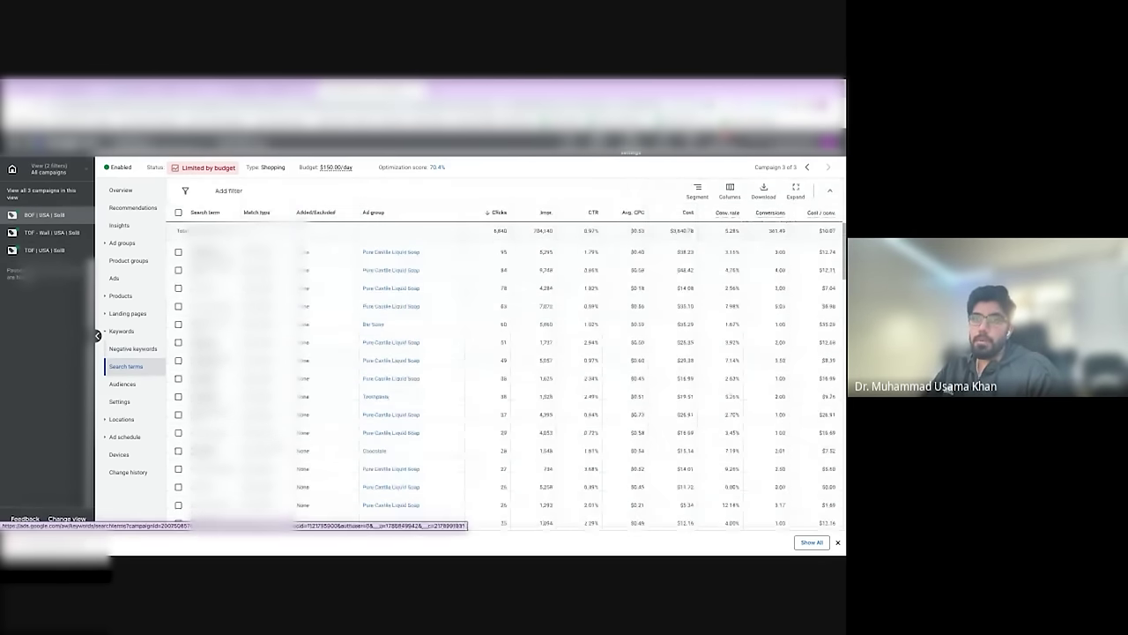
Step: Review the BOF | USA campaign's search terms and open those of the TOF - Wall | USA campaign
{"action": "scroll", "coordinate": [507, 370], "scroll_direction": "down", "scroll_amount": 10}
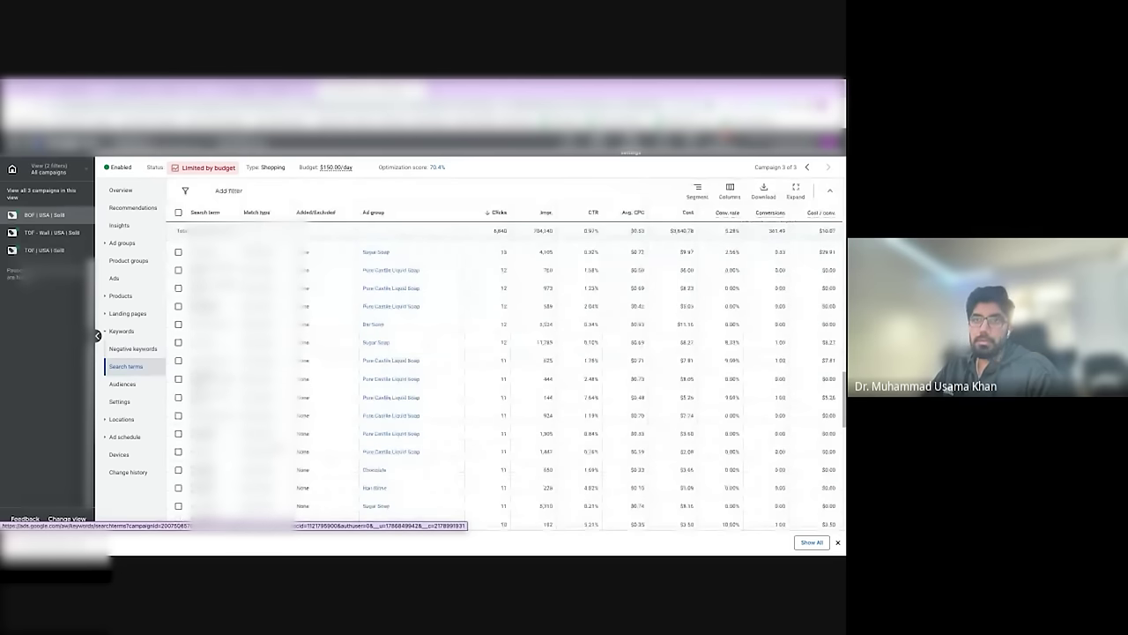
{"action": "scroll", "coordinate": [507, 371], "scroll_direction": "up", "scroll_amount": 20}
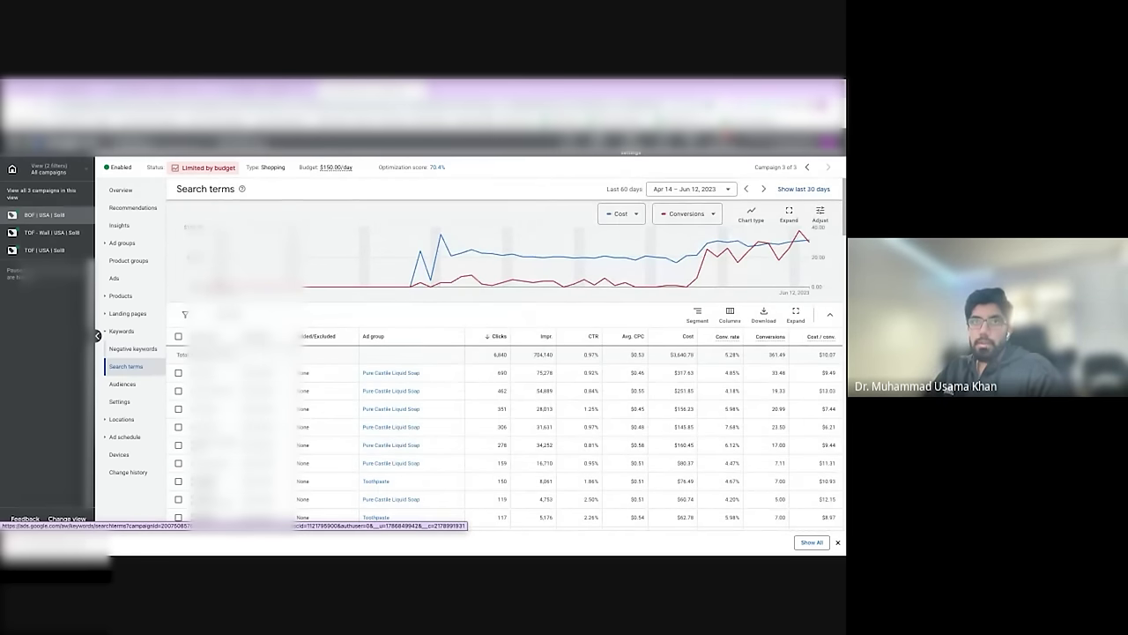
{"action": "left_click", "coordinate": [49, 232]}
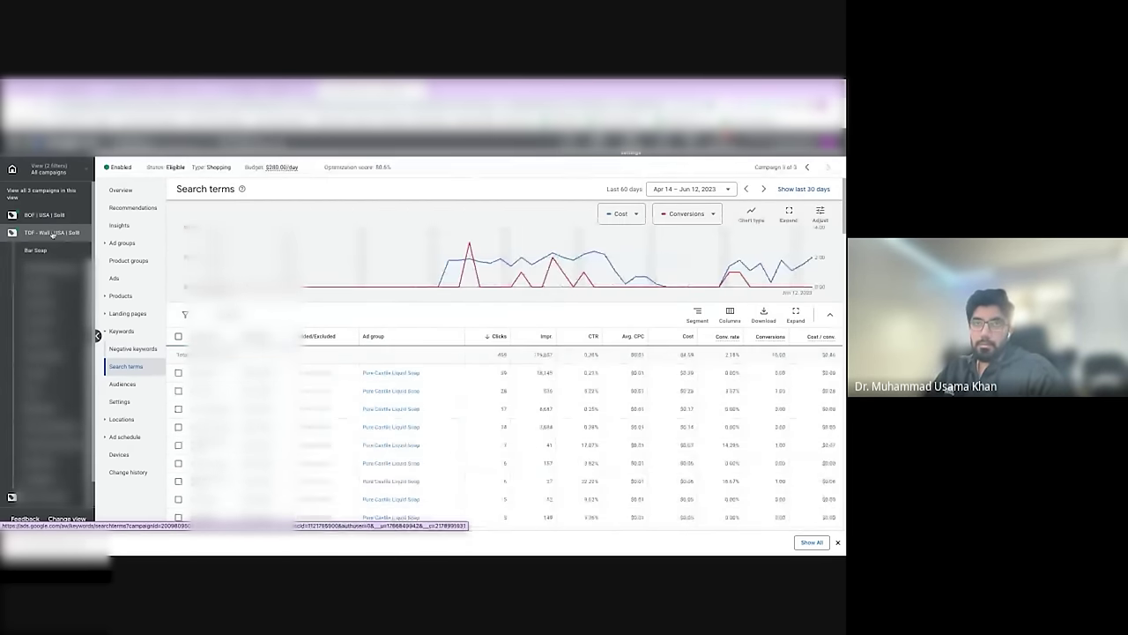
Step: Compare the ad groups of the TOF - Wall | USA and TOF | USA campaigns, returning to TOF - Wall | USA
{"action": "left_click", "coordinate": [120, 241]}
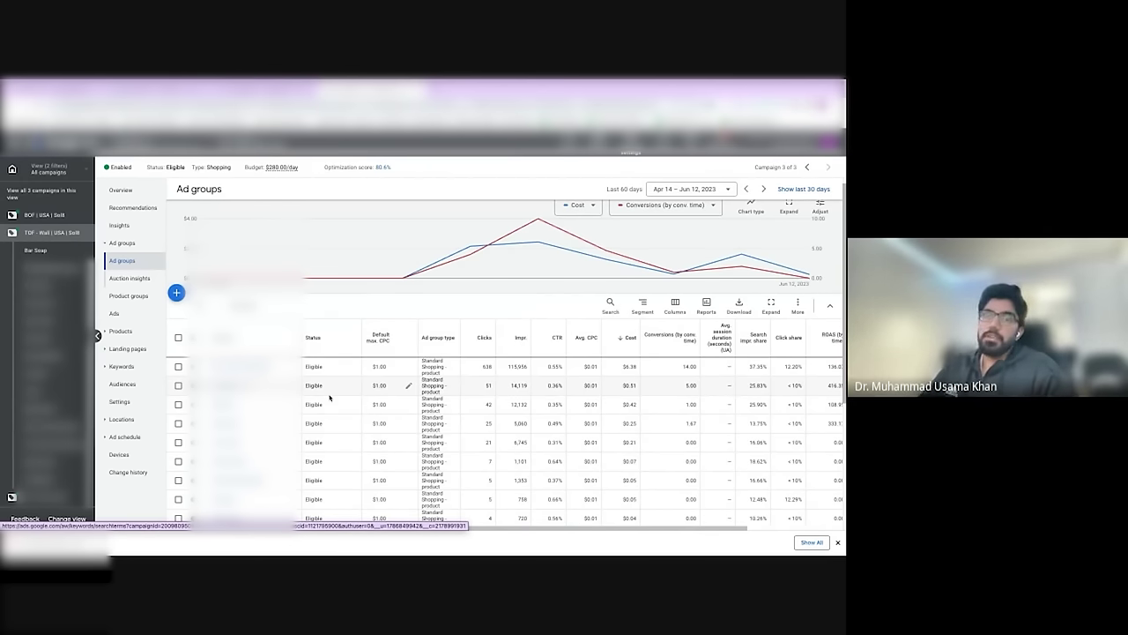
{"action": "left_click", "coordinate": [53, 249]}
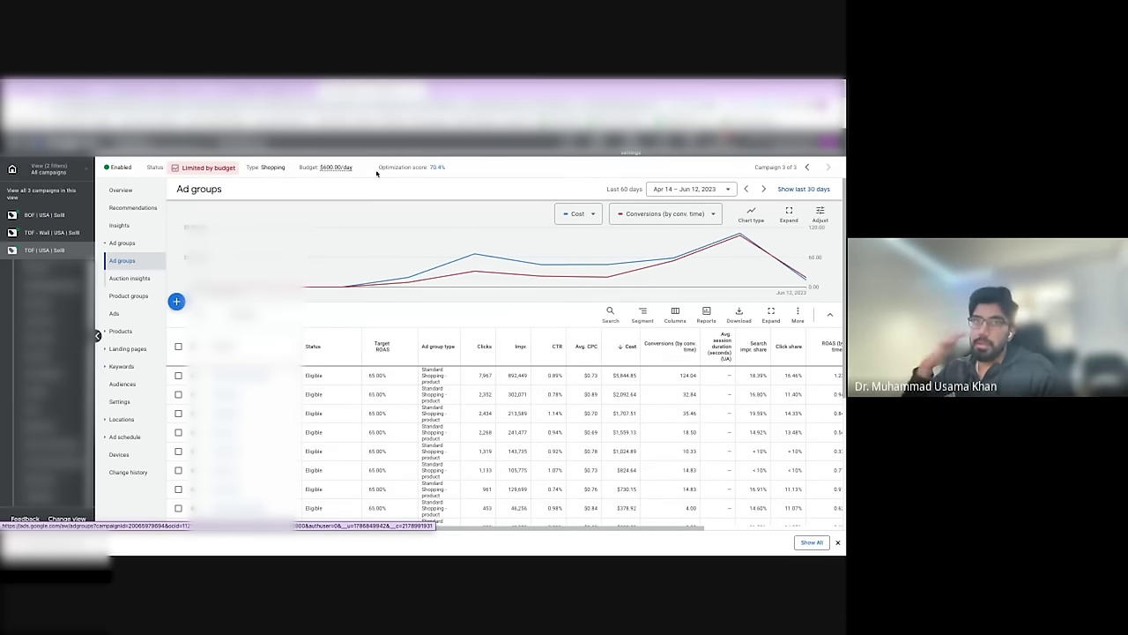
{"action": "left_click", "coordinate": [51, 234]}
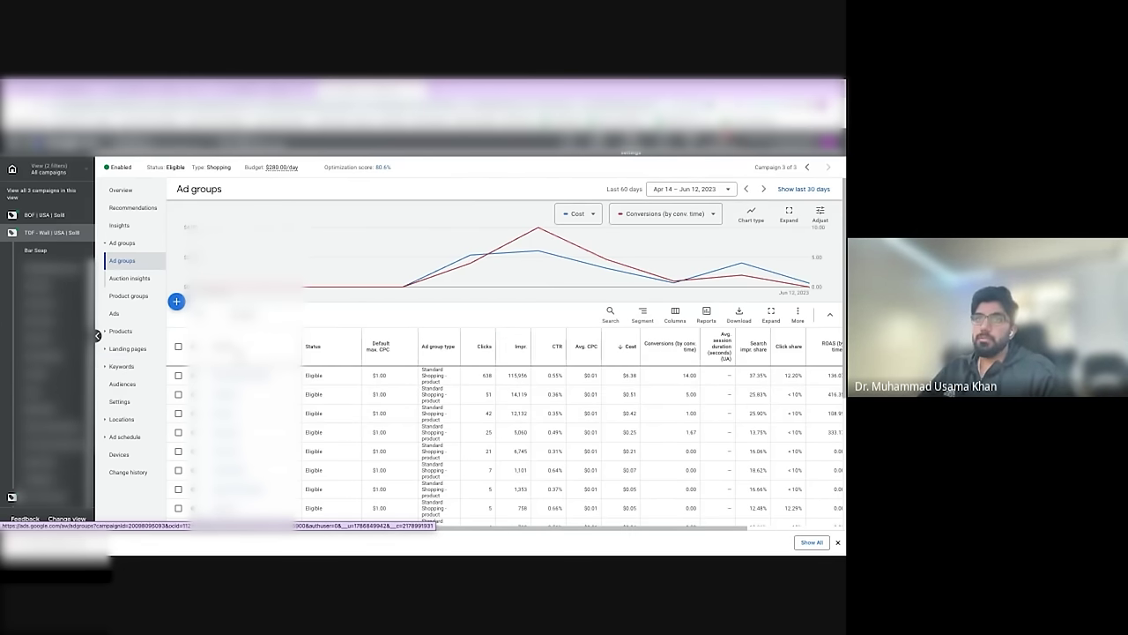
Step: Compare cost, purchases, average CPC and conversion value per cost in the TOF - Wall | USA and TOF | USA campaign overviews
{"action": "left_click", "coordinate": [121, 190]}
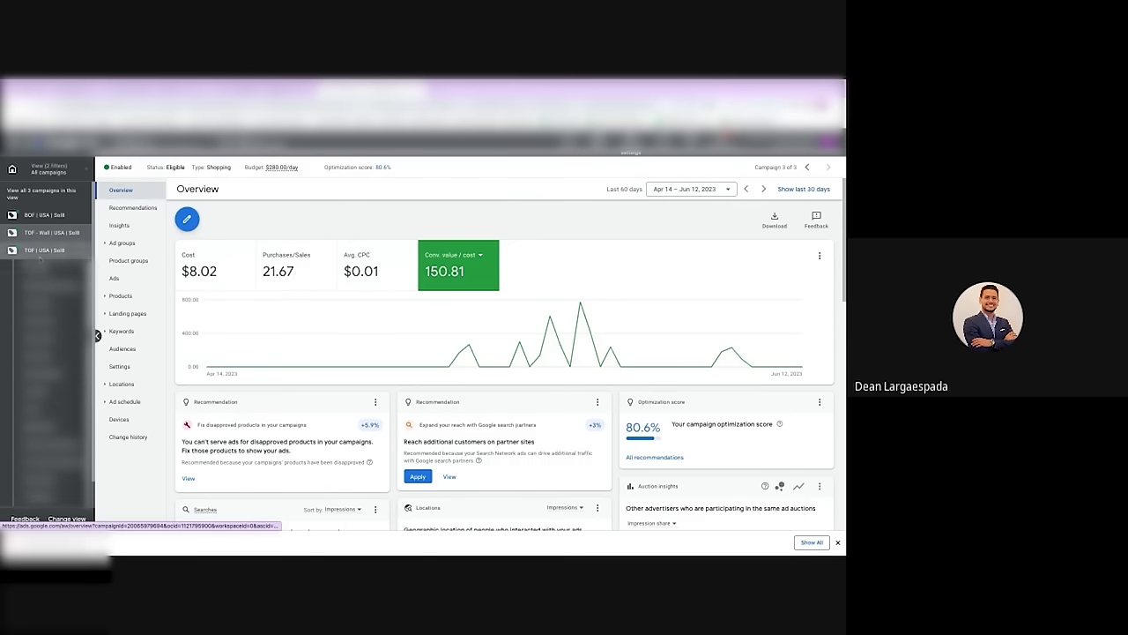
{"action": "left_click", "coordinate": [46, 232]}
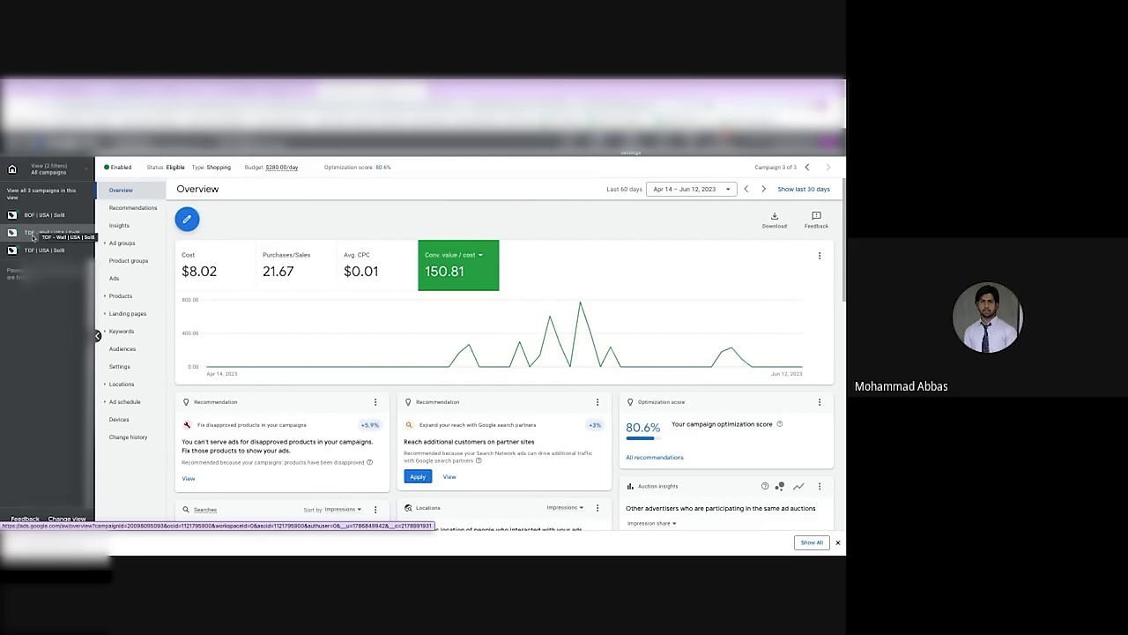
{"action": "left_click", "coordinate": [40, 231]}
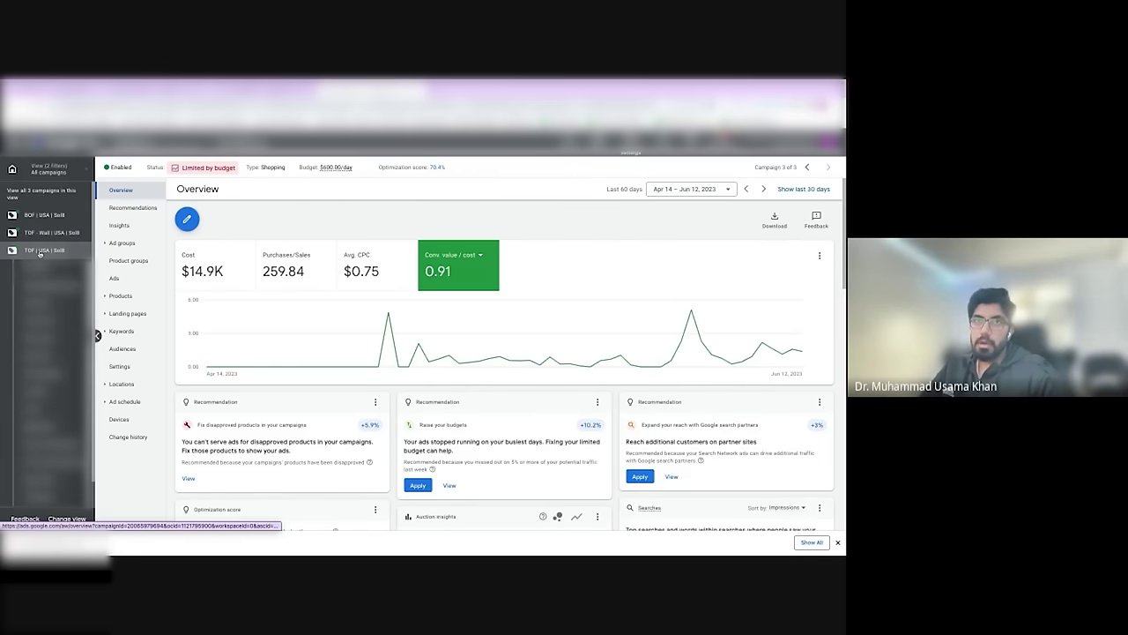
{"action": "left_click", "coordinate": [44, 234]}
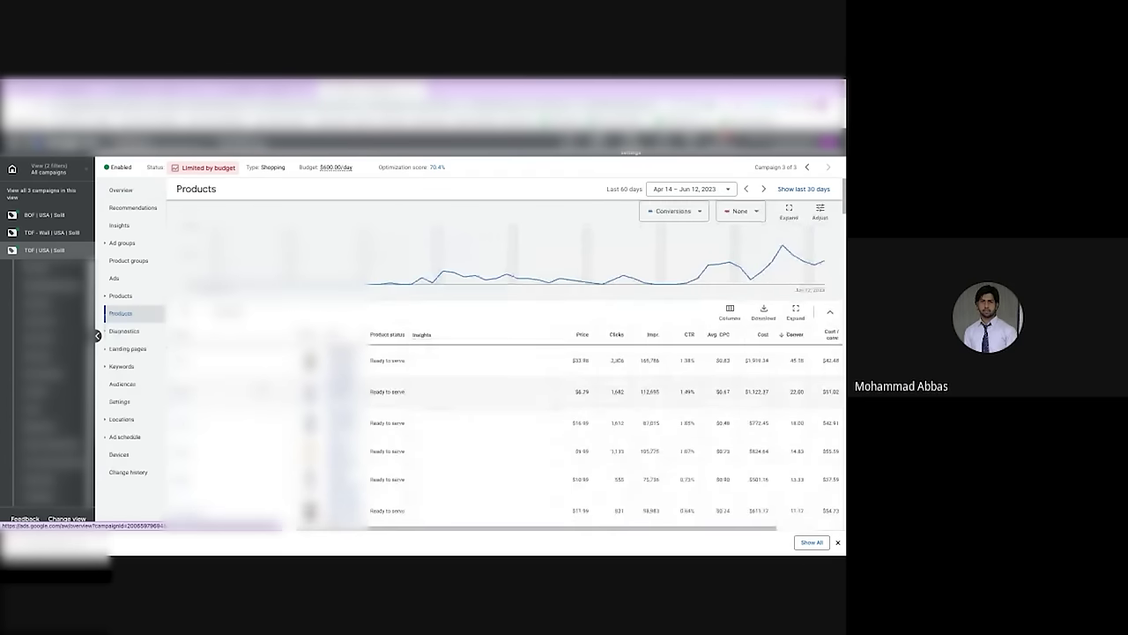
Step: Examine the TOF | USA campaign's product list for price, clicks, cost and conversions
{"action": "scroll", "coordinate": [422, 367], "scroll_direction": "down", "scroll_amount": 1}
{"action": "scroll", "coordinate": [453, 343], "scroll_direction": "down", "scroll_amount": 2}
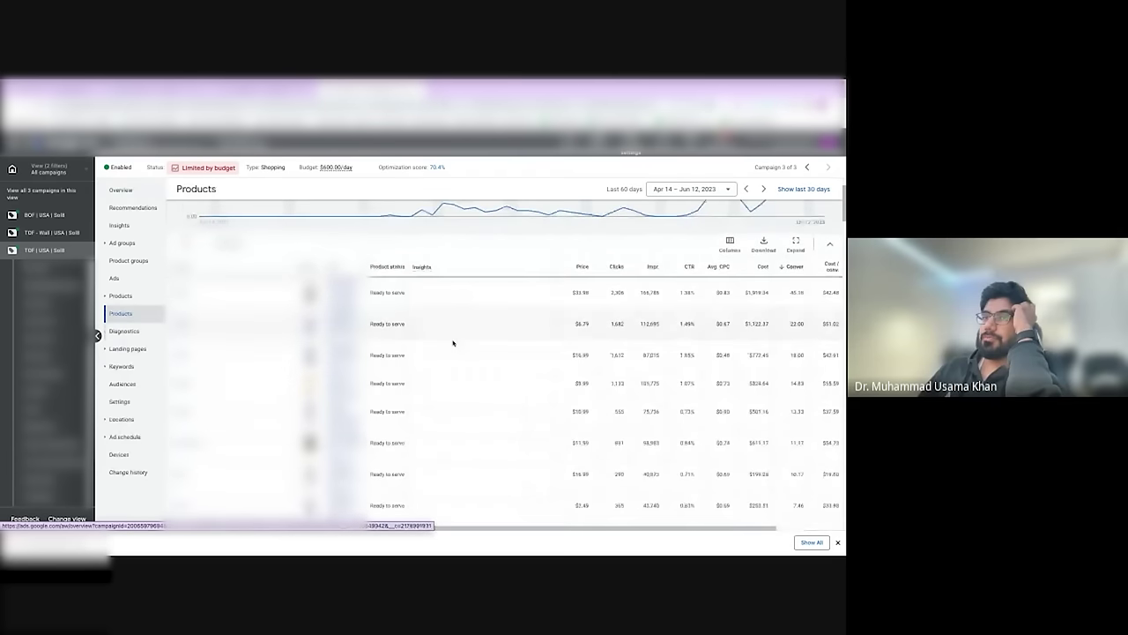
{"action": "scroll", "coordinate": [453, 343], "scroll_direction": "down", "scroll_amount": 5}
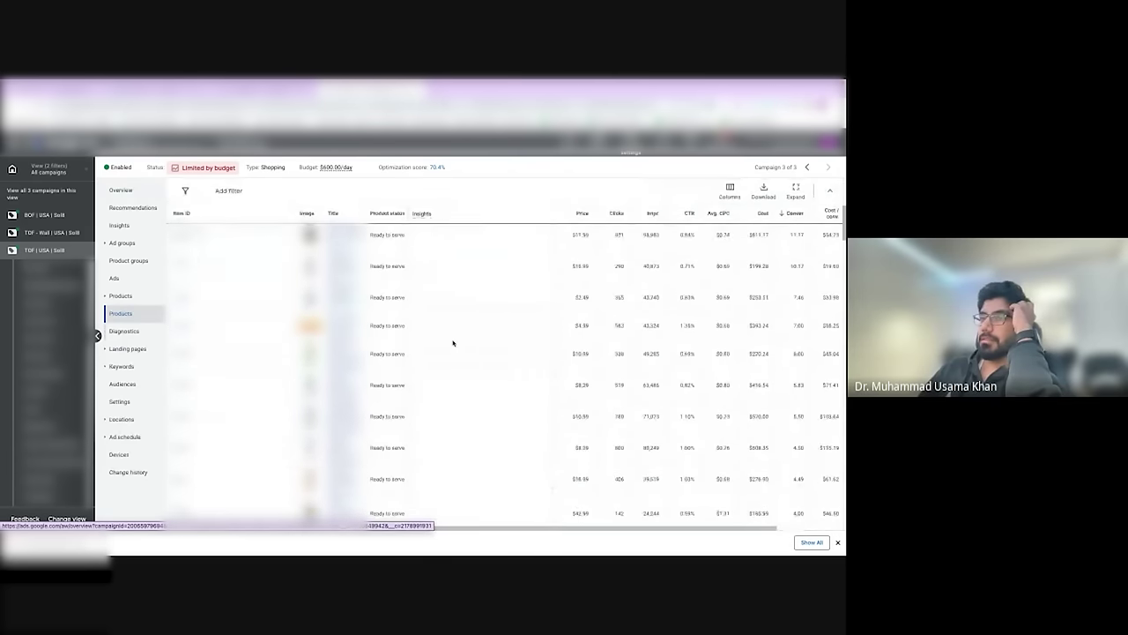
{"action": "scroll", "coordinate": [453, 343], "scroll_direction": "down", "scroll_amount": 1}
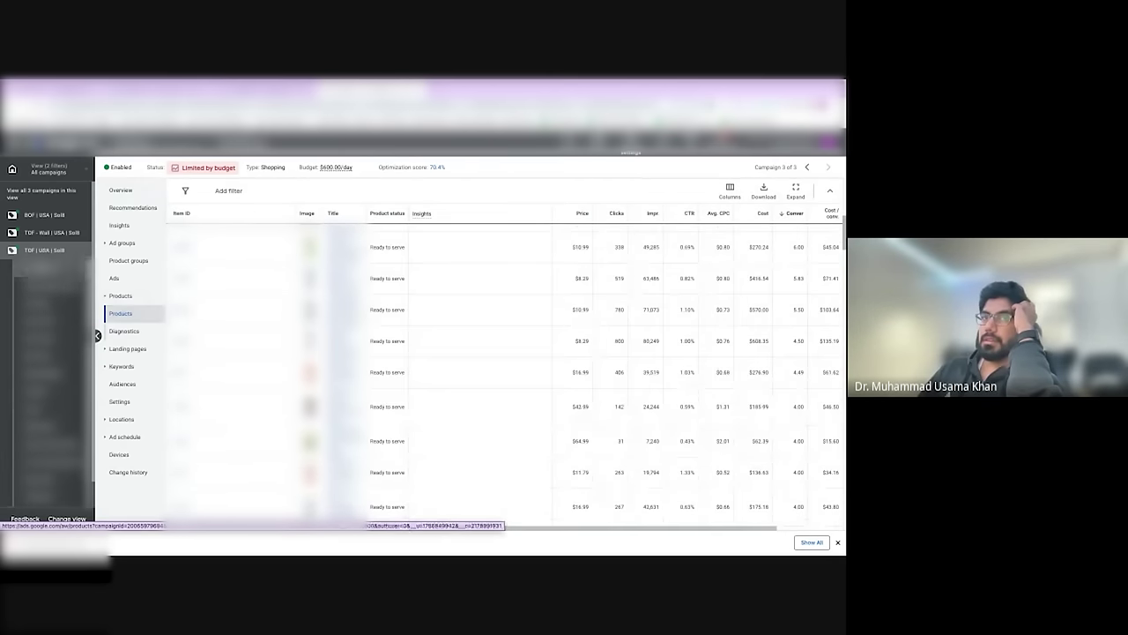
Step: Open the search terms of the Bar Soap ad group in TOF | USA and sort them by conversions
{"action": "left_click", "coordinate": [121, 365]}
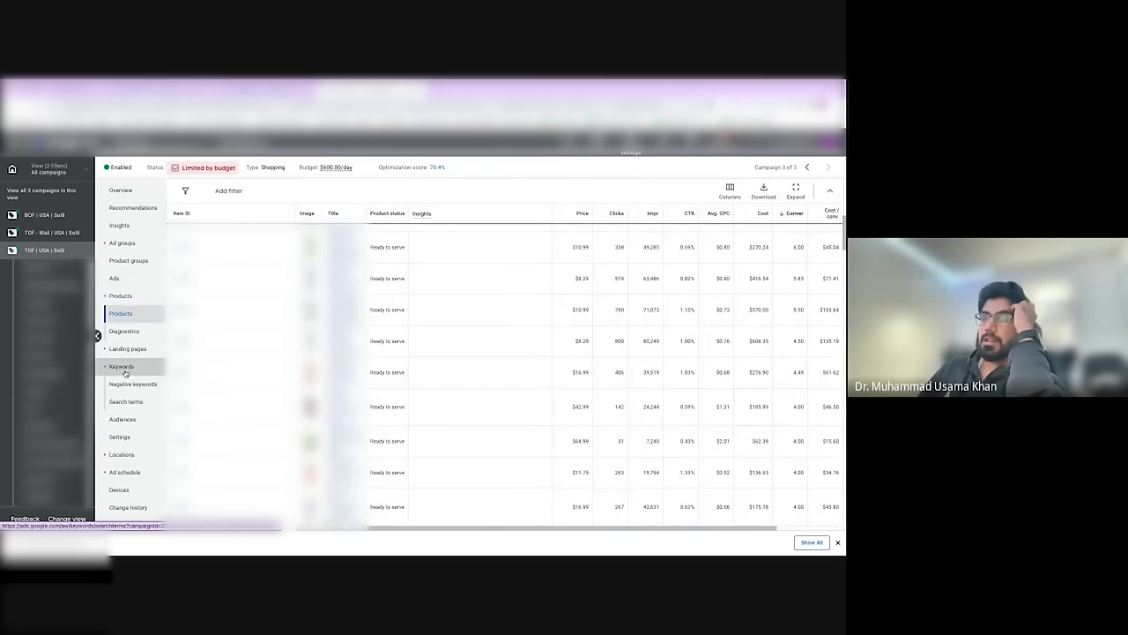
{"action": "left_click", "coordinate": [30, 266]}
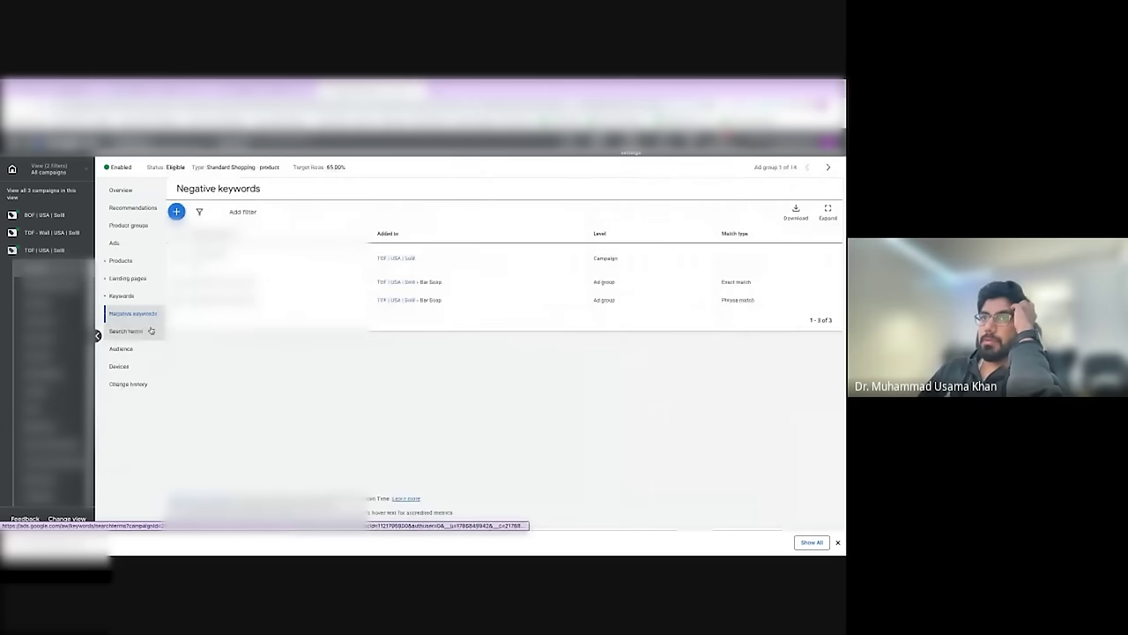
{"action": "left_click", "coordinate": [126, 332]}
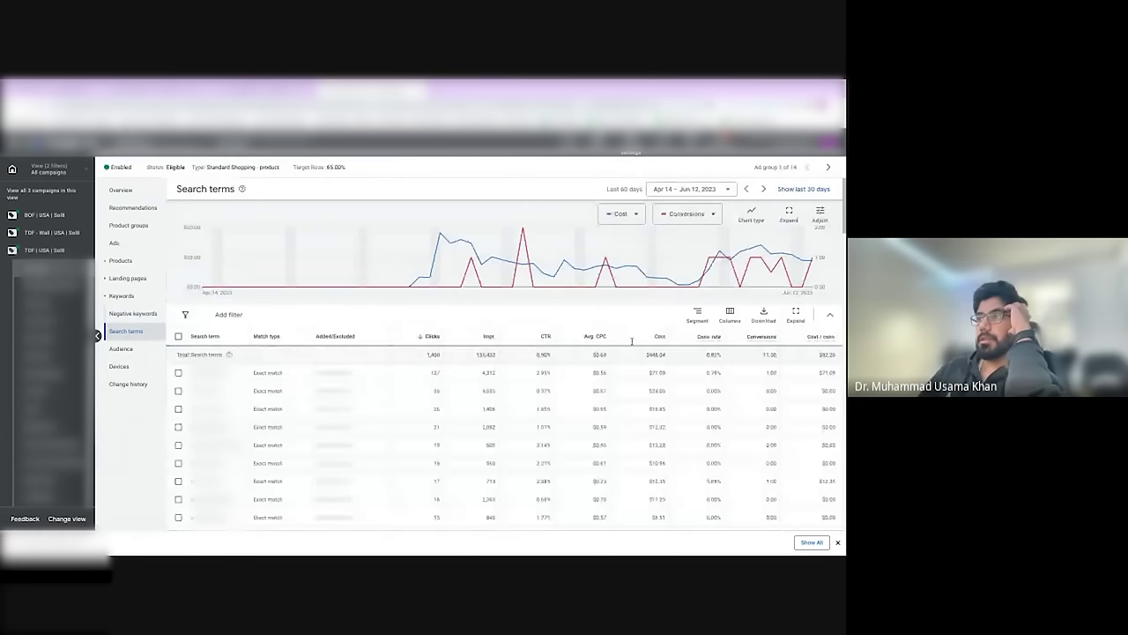
{"action": "left_click", "coordinate": [761, 337]}
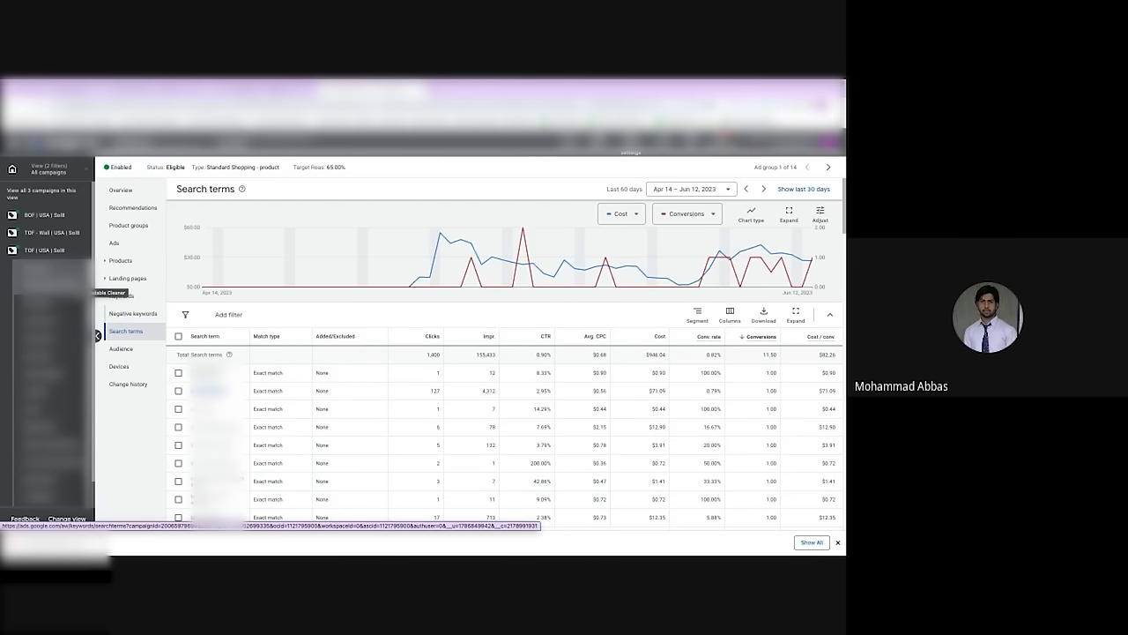
{"action": "left_click", "coordinate": [178, 336]}
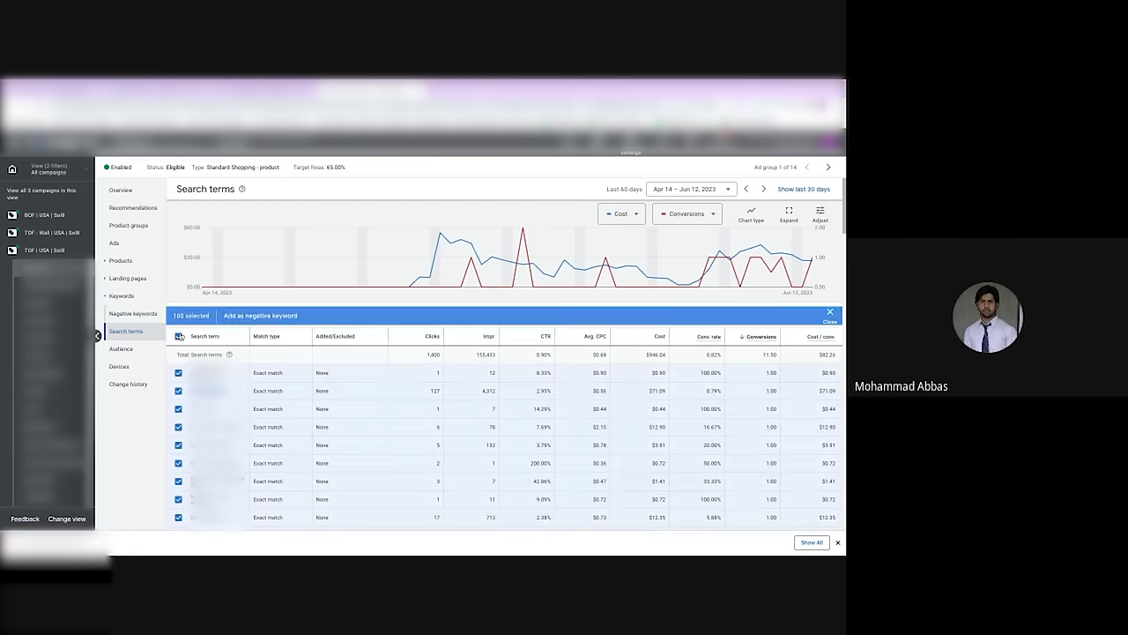
{"action": "left_click", "coordinate": [744, 339]}
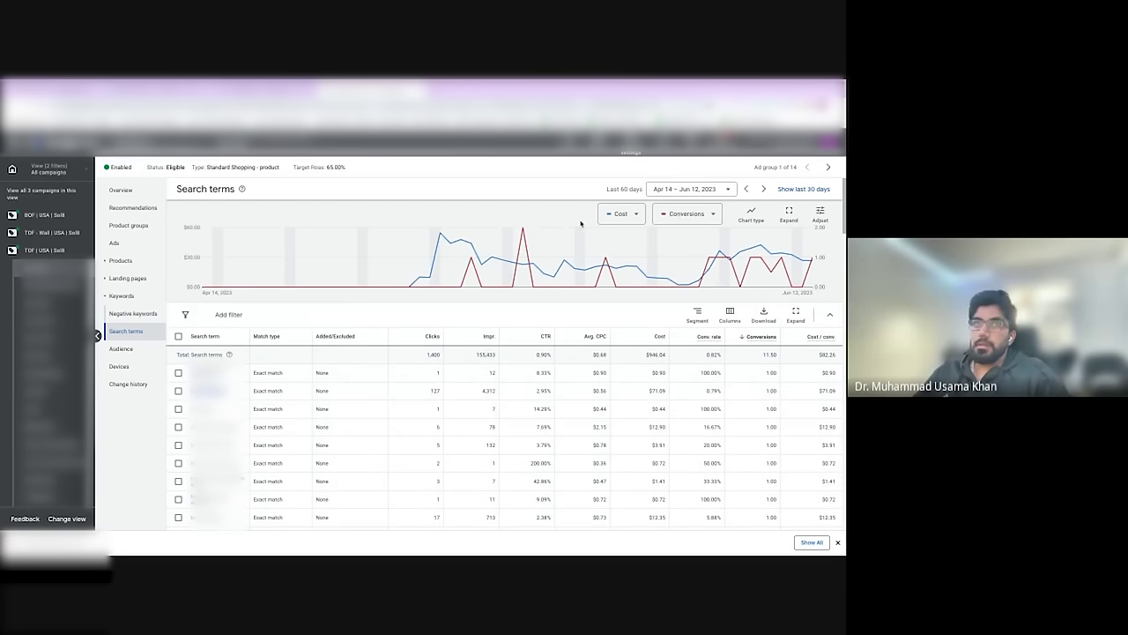
Step: Filter the whole TOF | USA campaign's search terms to Conv. value / cost greater than 1.5
{"action": "left_click", "coordinate": [44, 251]}
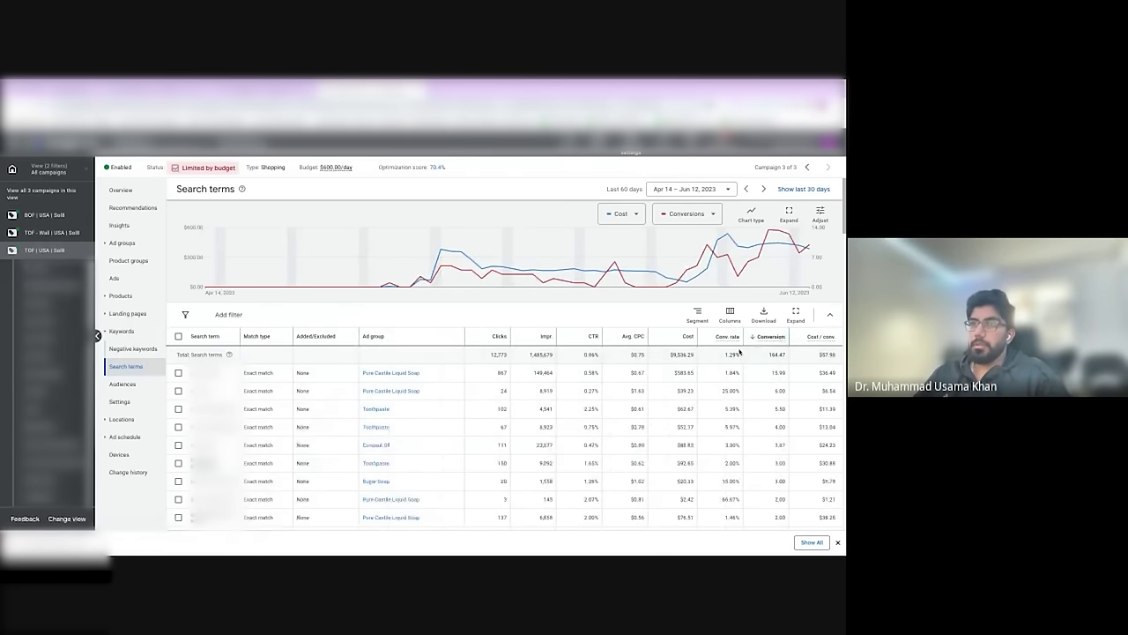
{"action": "left_click", "coordinate": [216, 313]}
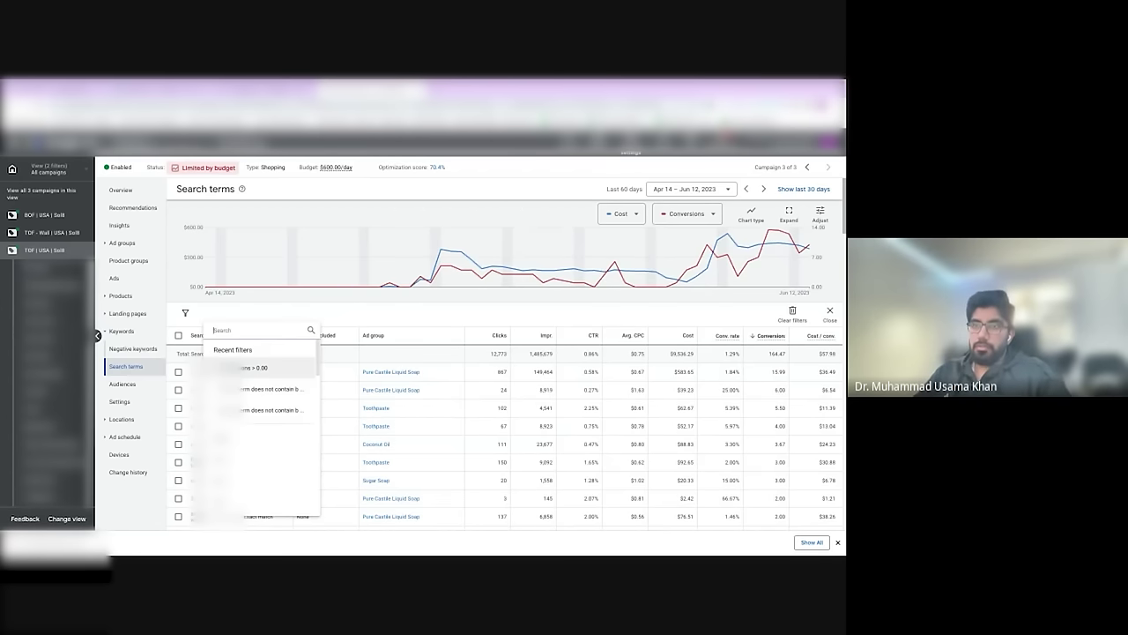
{"action": "type", "text": "con"}
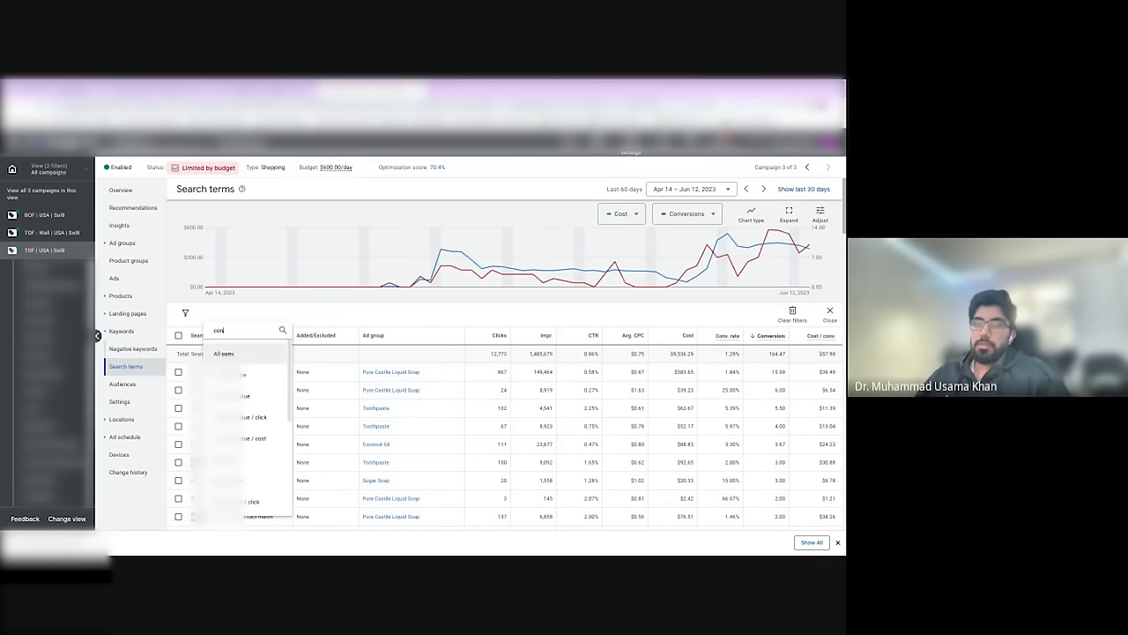
{"action": "left_click", "coordinate": [247, 383]}
{"action": "left_click", "coordinate": [288, 365]}
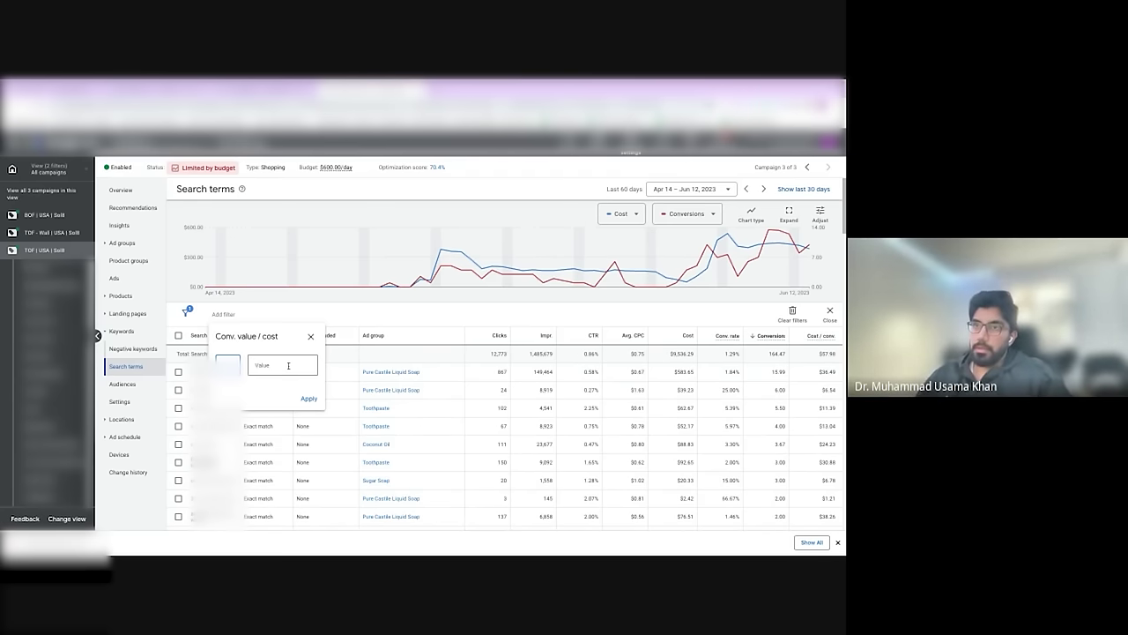
{"action": "type", "text": "1.5"}
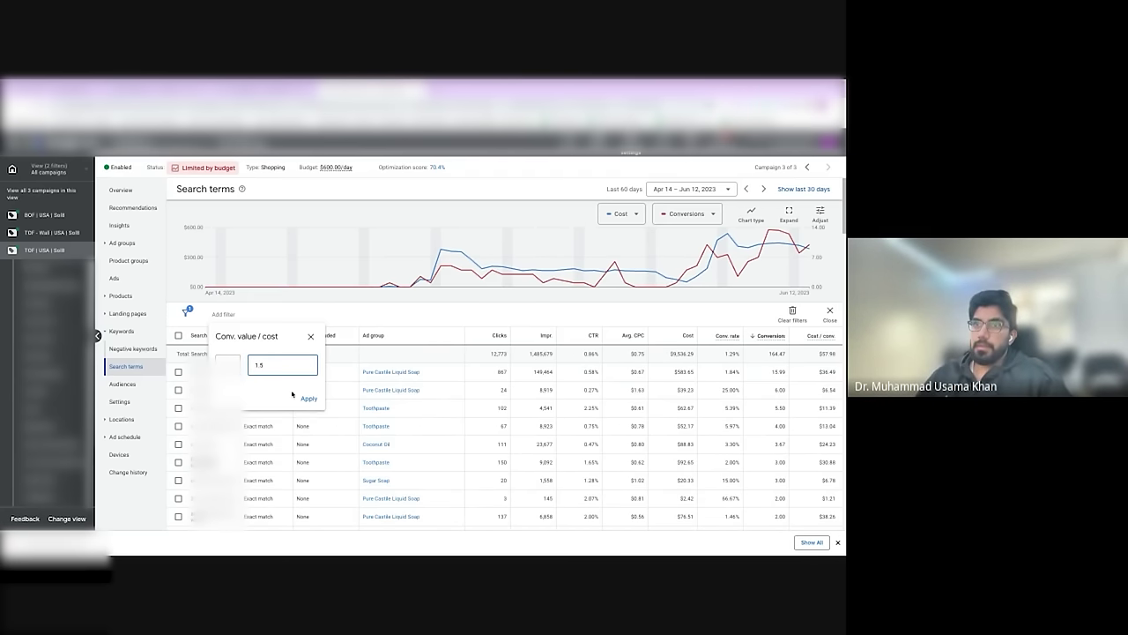
{"action": "left_click", "coordinate": [307, 398]}
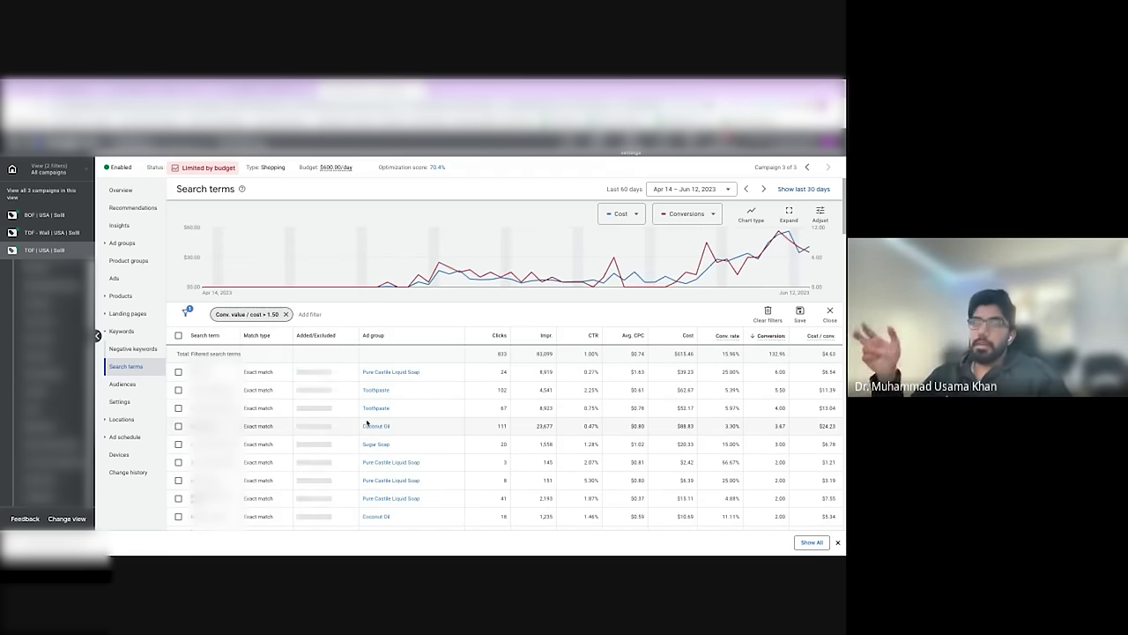
Step: Examine the filtered search terms' conversions and cost per conversion, marking the two Toothpaste terms for reference and clearing that selection
{"action": "scroll", "coordinate": [368, 424], "scroll_direction": "down", "scroll_amount": 1}
{"action": "left_click", "coordinate": [178, 354]}
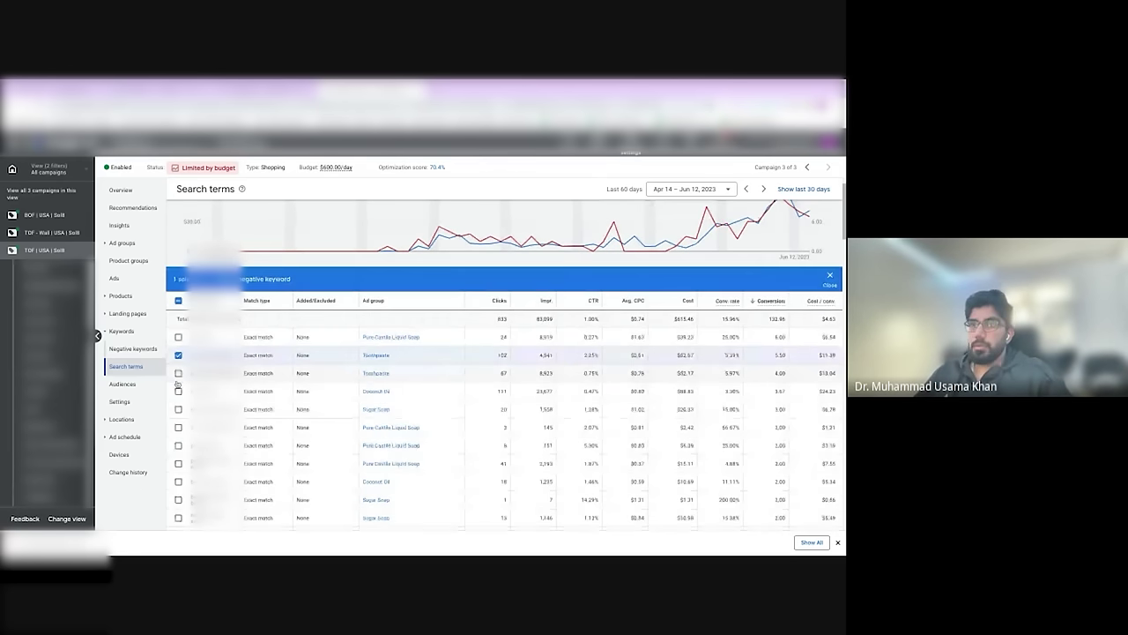
{"action": "left_click", "coordinate": [178, 373]}
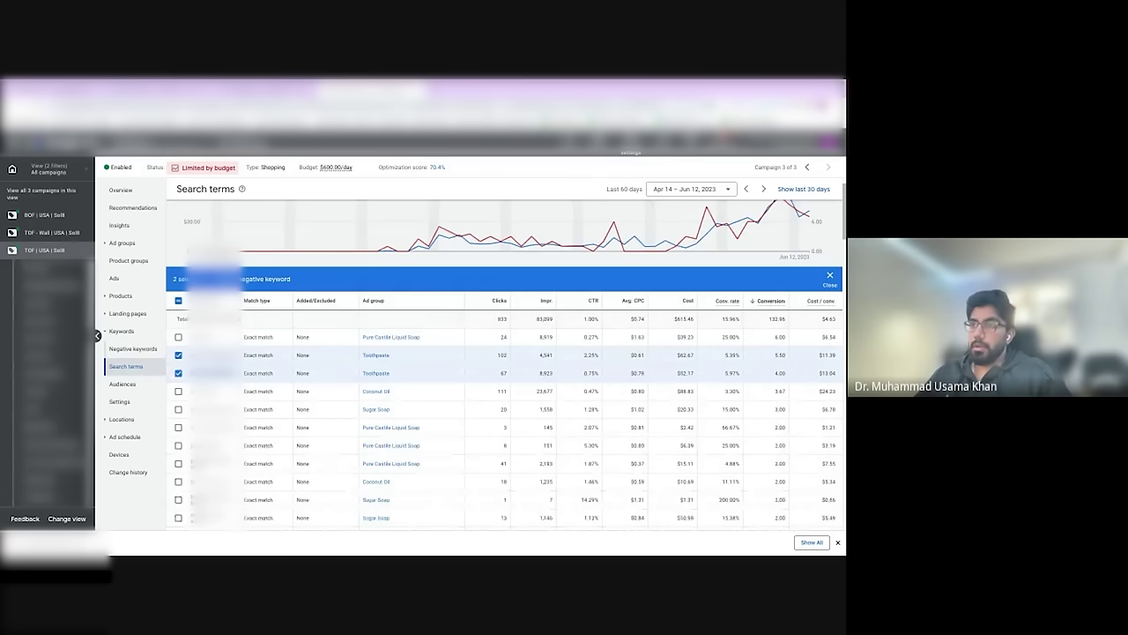
{"action": "scroll", "coordinate": [505, 363], "scroll_direction": "down", "scroll_amount": 1}
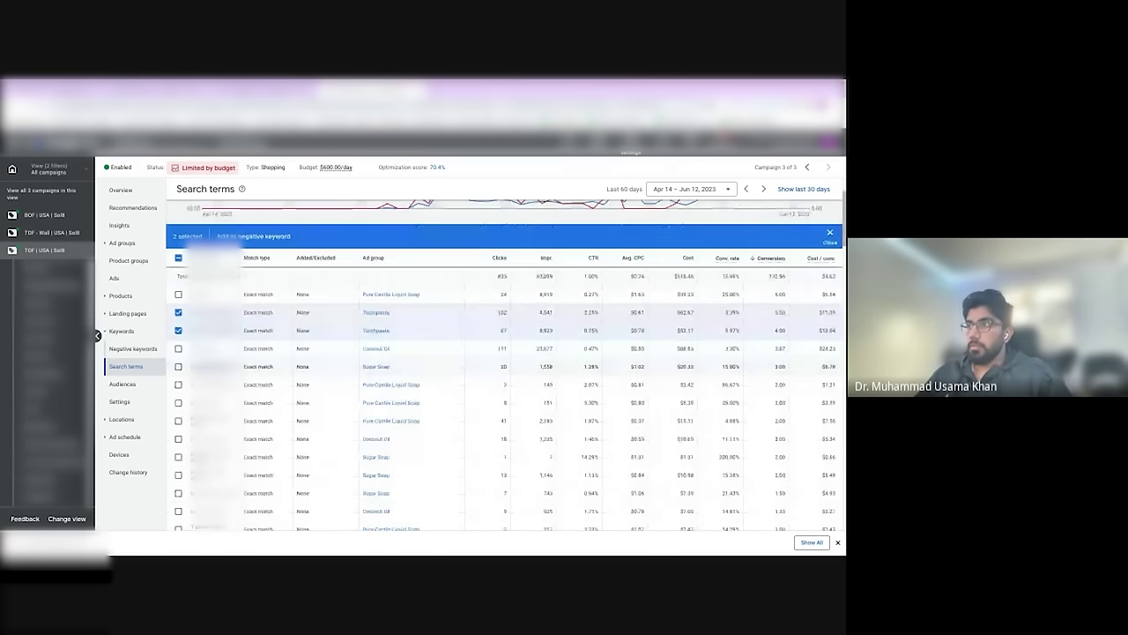
{"action": "double_click", "coordinate": [828, 366]}
{"action": "scroll", "coordinate": [801, 415], "scroll_direction": "down", "scroll_amount": 1}
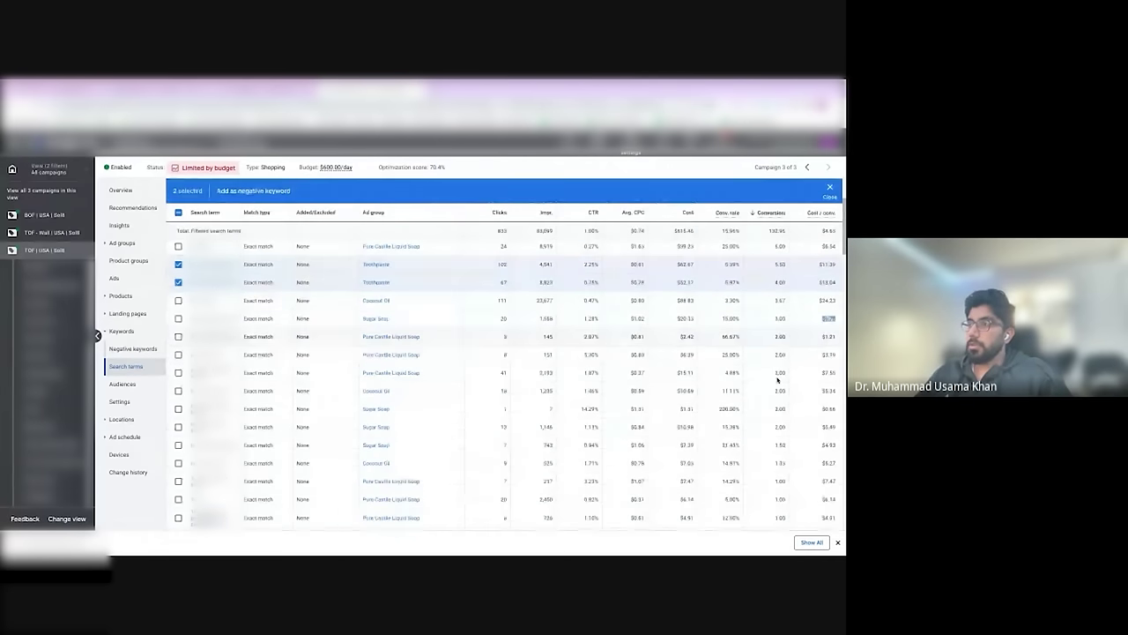
{"action": "scroll", "coordinate": [776, 370], "scroll_direction": "up", "scroll_amount": 1}
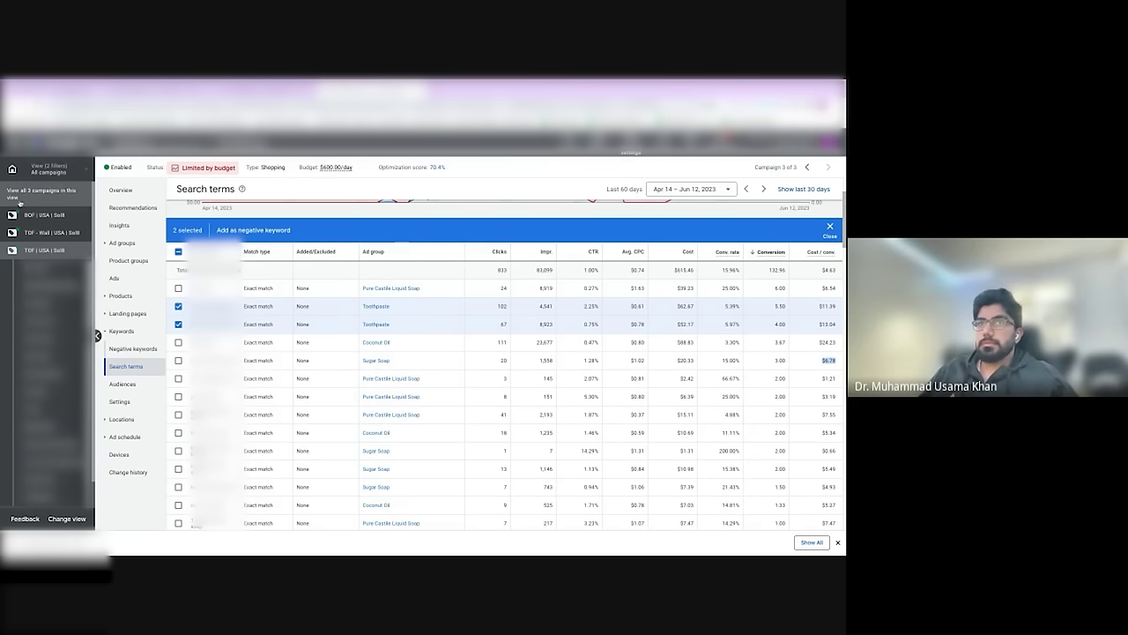
{"action": "scroll", "coordinate": [372, 324], "scroll_direction": "down", "scroll_amount": 1}
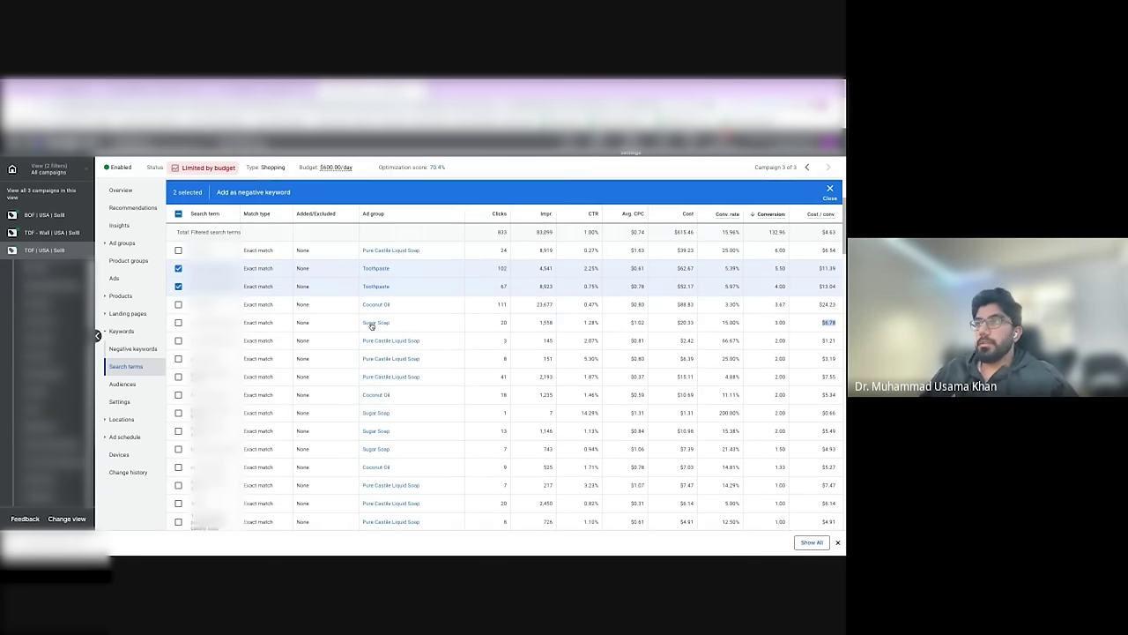
{"action": "scroll", "coordinate": [372, 324], "scroll_direction": "up", "scroll_amount": 1}
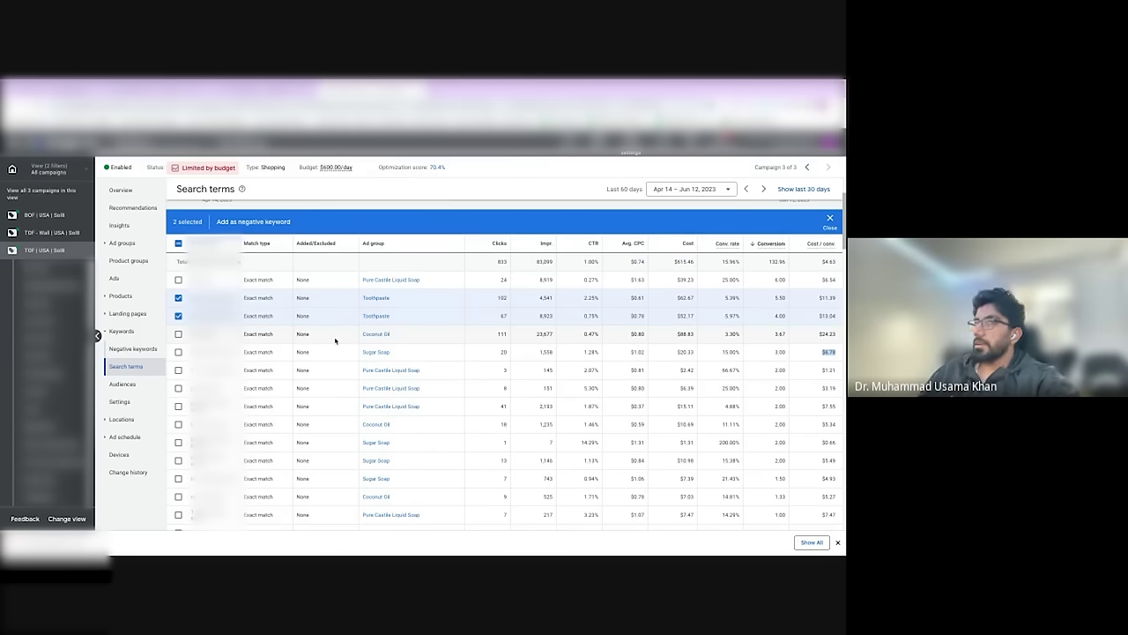
{"action": "left_click", "coordinate": [178, 298]}
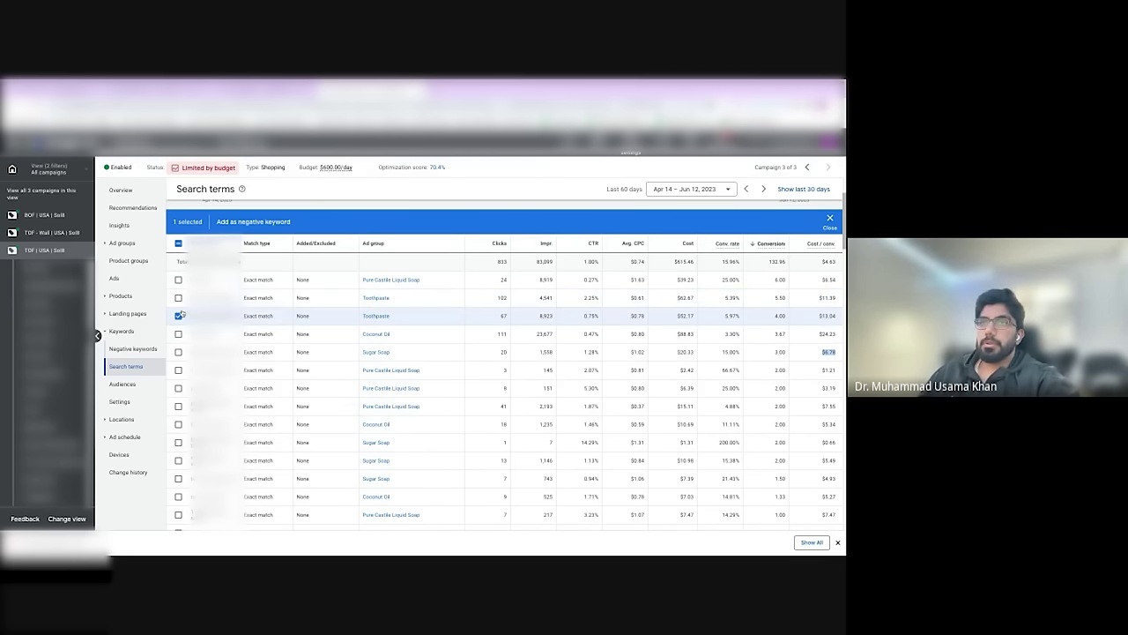
{"action": "left_click", "coordinate": [179, 316]}
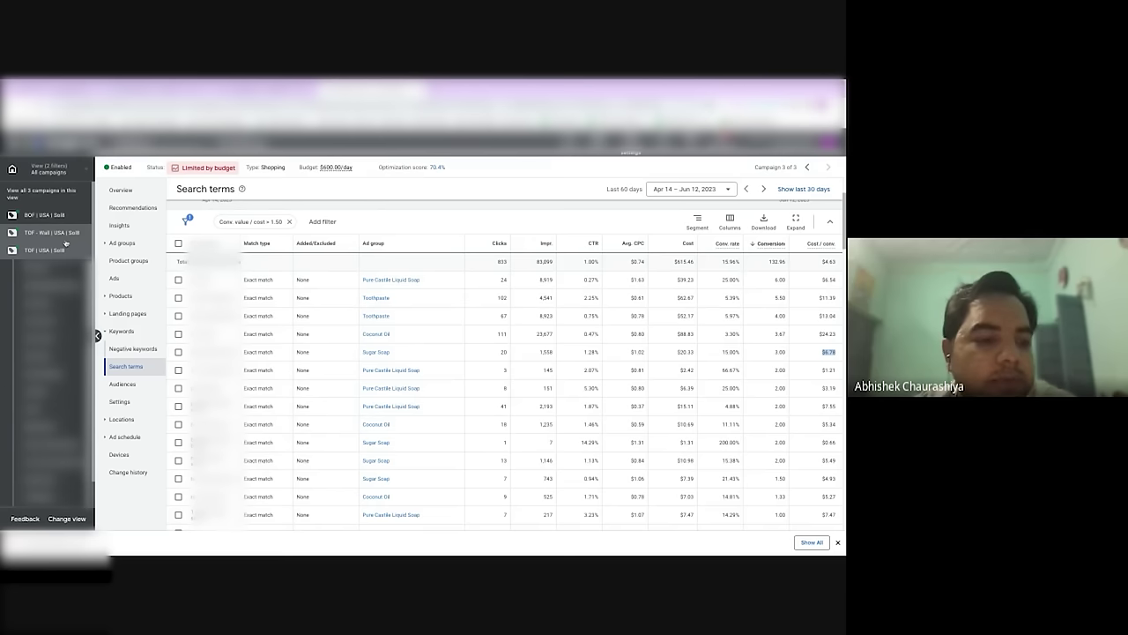
Step: Check the TOF | USA campaign's overview and negative keywords, and open its ad groups to read the Avg. CPC definition
{"action": "left_click", "coordinate": [121, 191]}
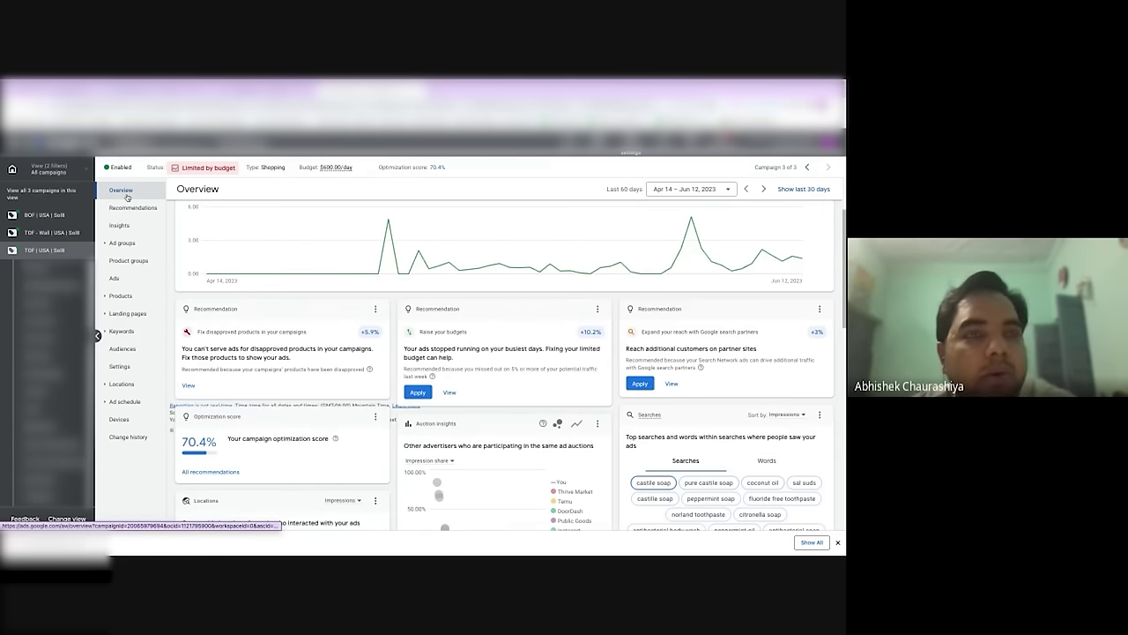
{"action": "left_click", "coordinate": [117, 332]}
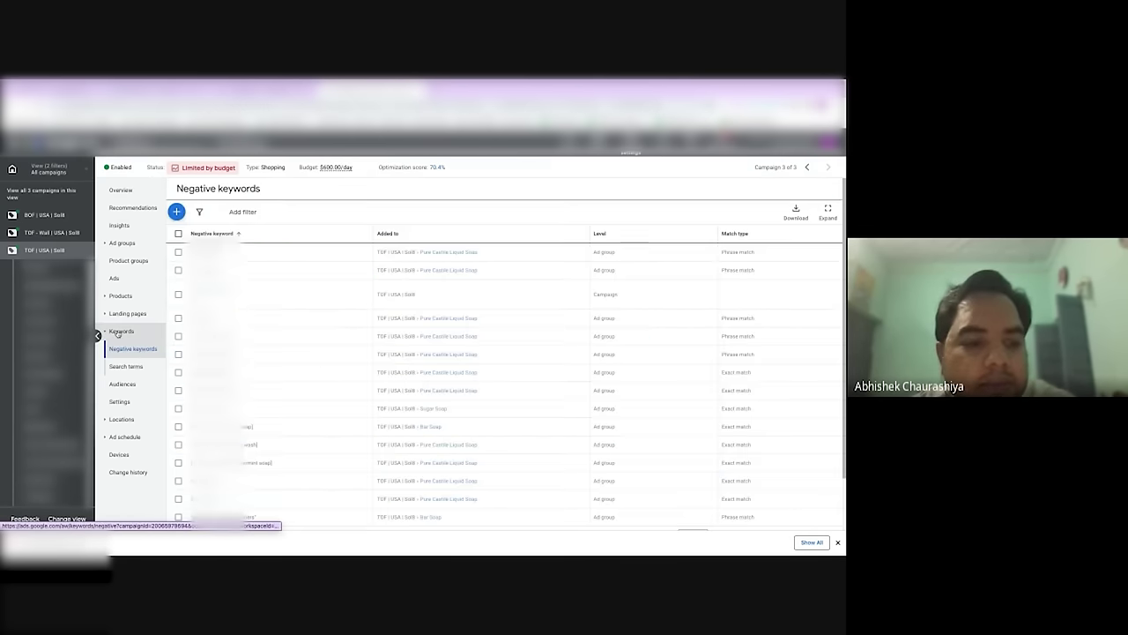
{"action": "left_click", "coordinate": [122, 243]}
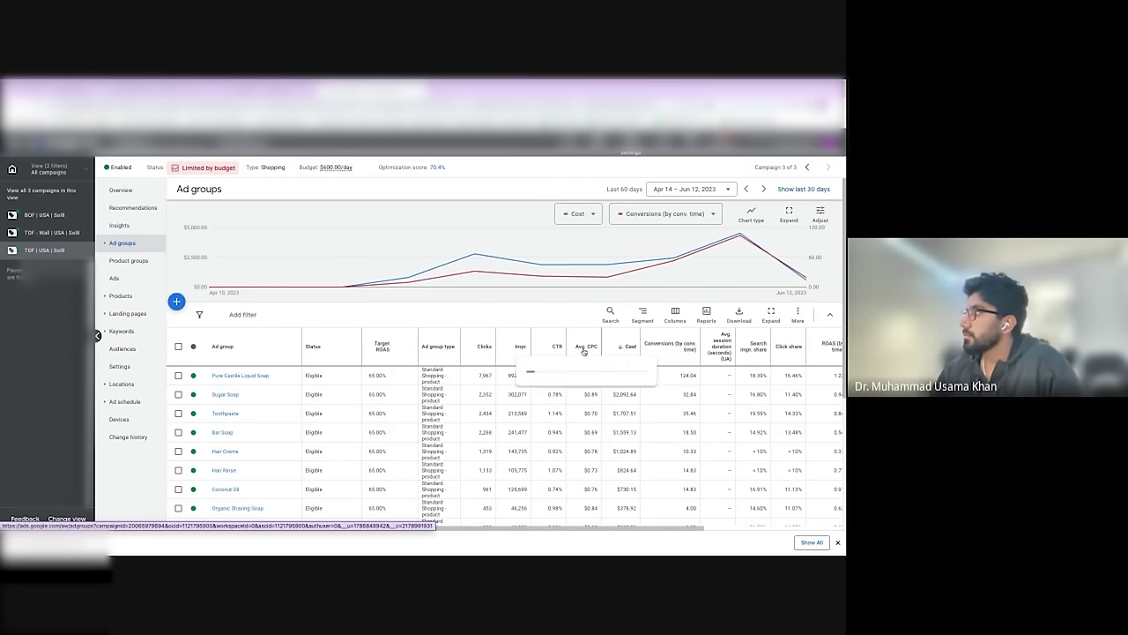
{"action": "mouse_move", "coordinate": [584, 351]}
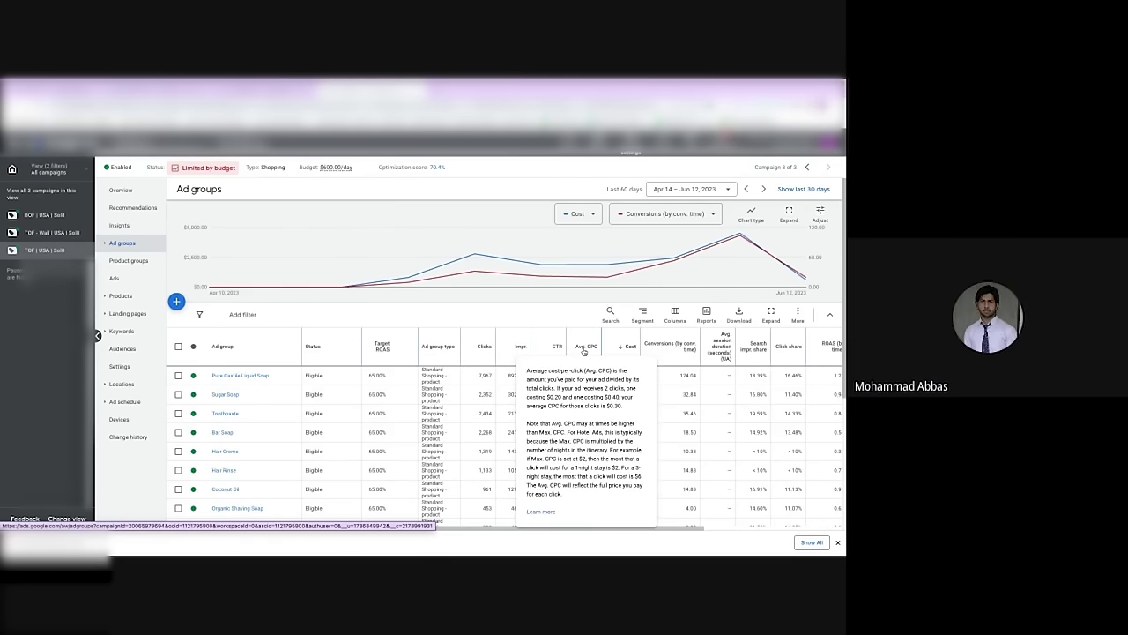